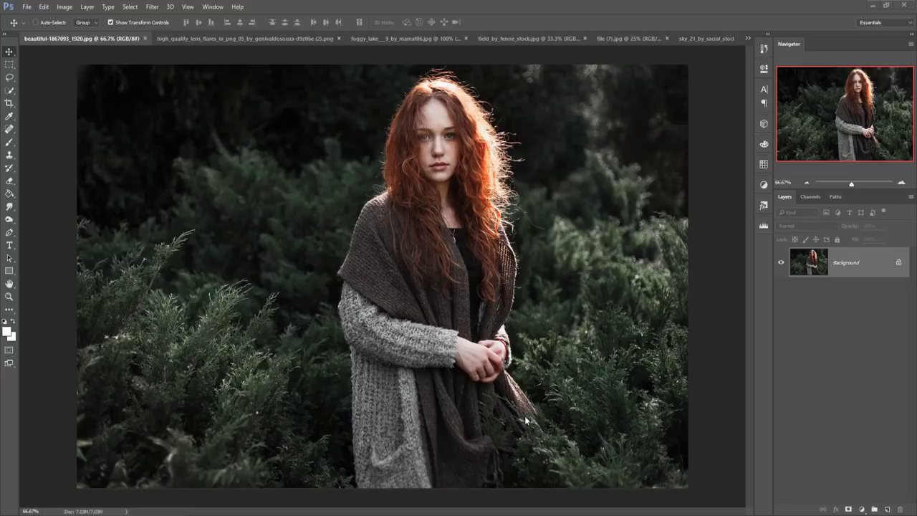
- Select the woman, including her hair, hands, cardigan and scarf, in the portrait photo with the Quick Selection tool
click(12, 94)
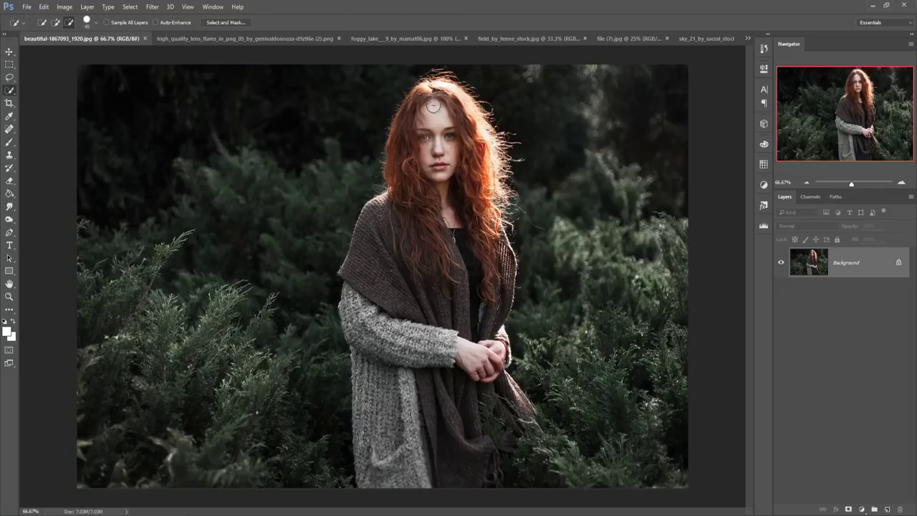
mouse_move(433, 106)
mouse_down()
mouse_move(435, 90)
mouse_move(400, 220)
mouse_move(438, 333)
mouse_move(440, 154)
mouse_up()
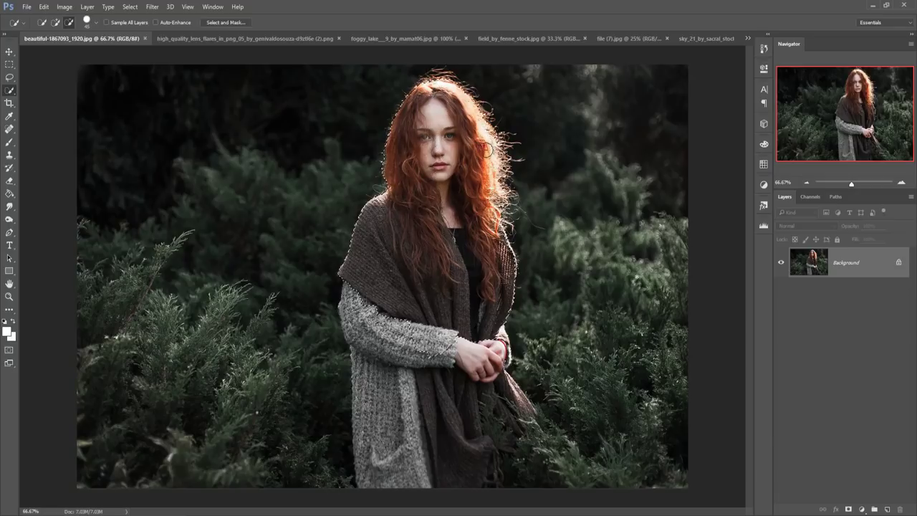
mouse_move(477, 328)
mouse_down()
mouse_move(483, 358)
mouse_move(504, 357)
mouse_up()
mouse_move(423, 322)
mouse_down()
mouse_move(412, 340)
mouse_move(377, 309)
mouse_move(356, 376)
mouse_move(400, 452)
mouse_up()
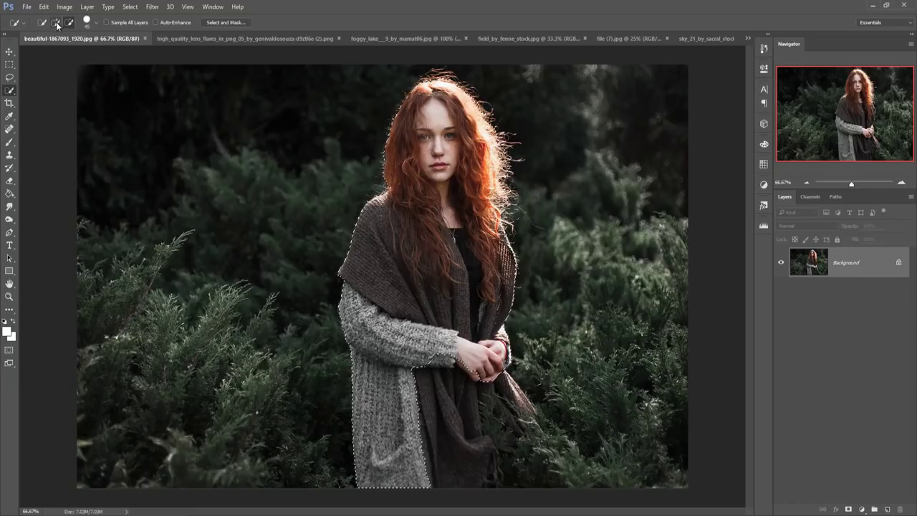
mouse_move(464, 356)
mouse_down()
mouse_move(537, 449)
mouse_move(543, 493)
mouse_move(537, 474)
mouse_move(449, 389)
mouse_move(438, 363)
mouse_move(475, 459)
mouse_move(444, 360)
mouse_up()
mouse_move(487, 424)
mouse_down()
mouse_move(492, 453)
mouse_move(436, 451)
mouse_move(432, 366)
mouse_up()
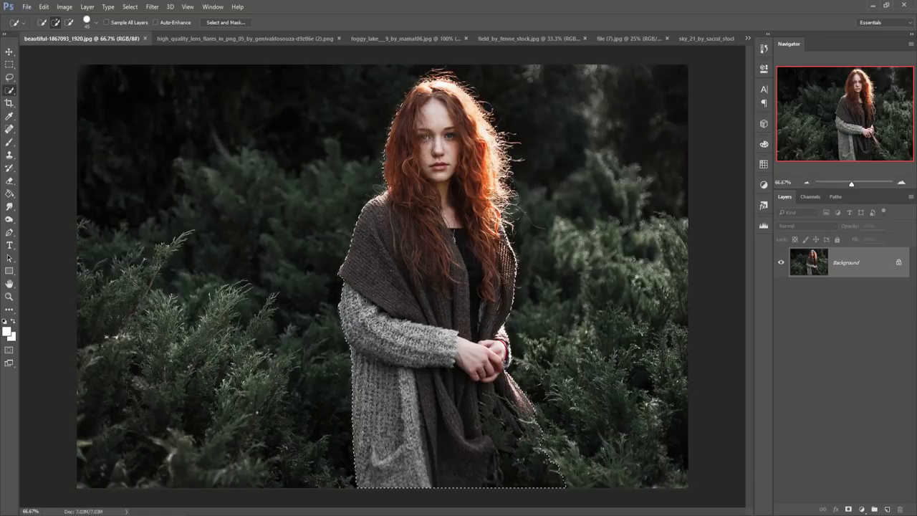
click(357, 330)
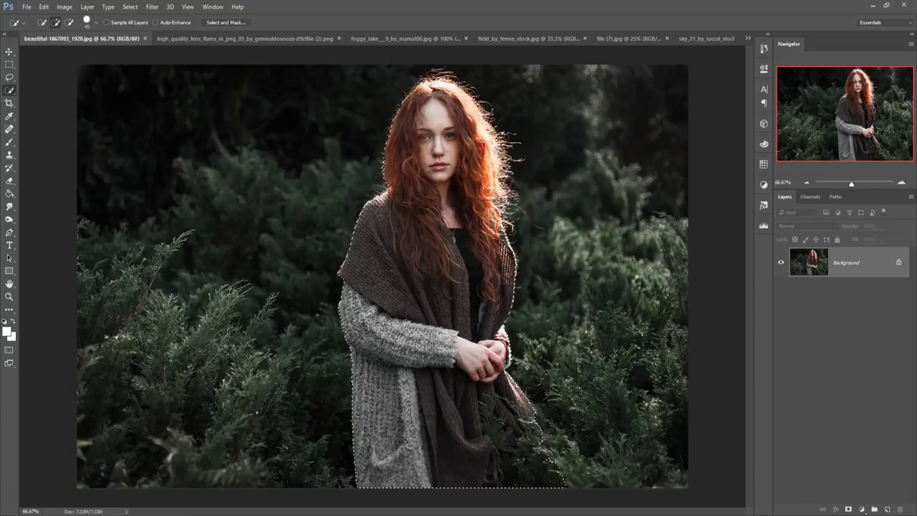
- Create a new white document from the 1920 px X 1080 px preset at 300 pixels/inch
click(10, 52)
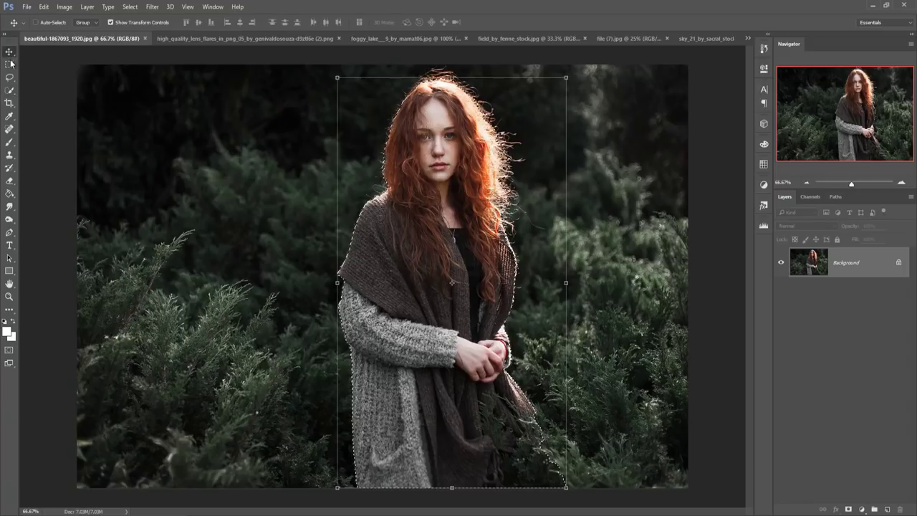
click(27, 8)
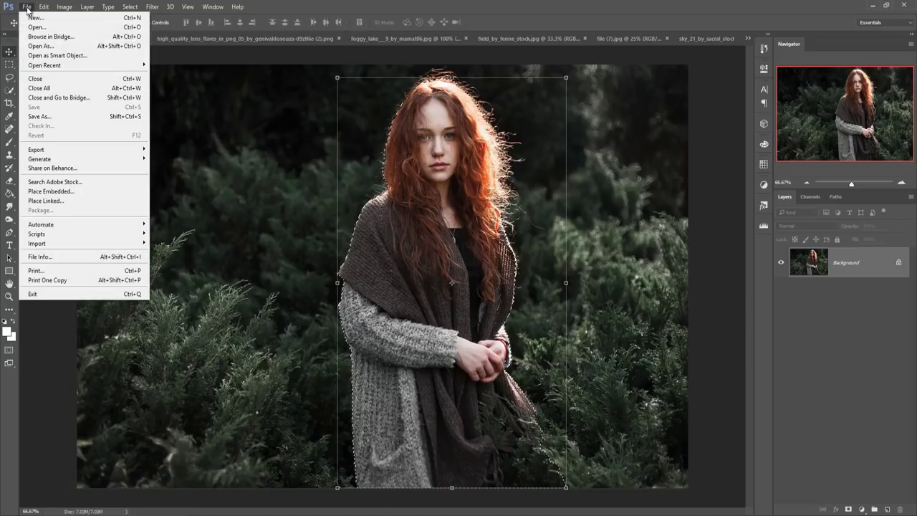
click(30, 17)
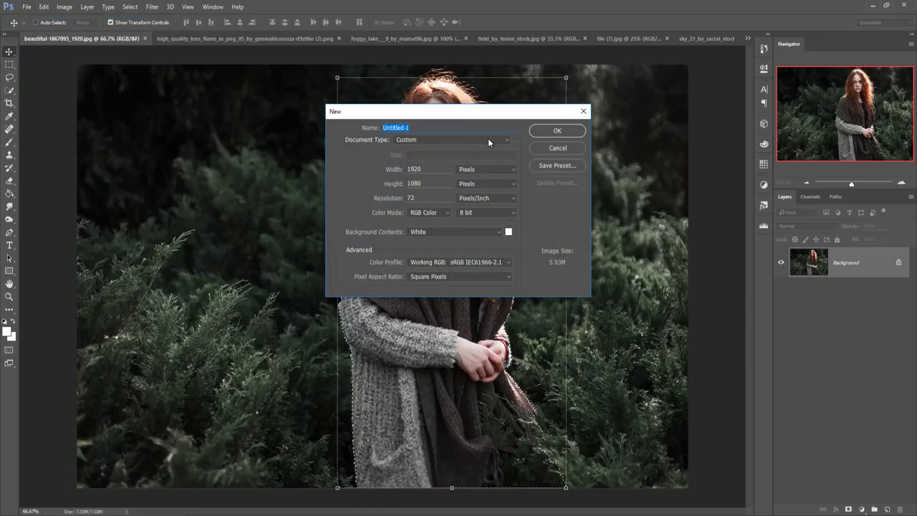
click(488, 138)
click(475, 184)
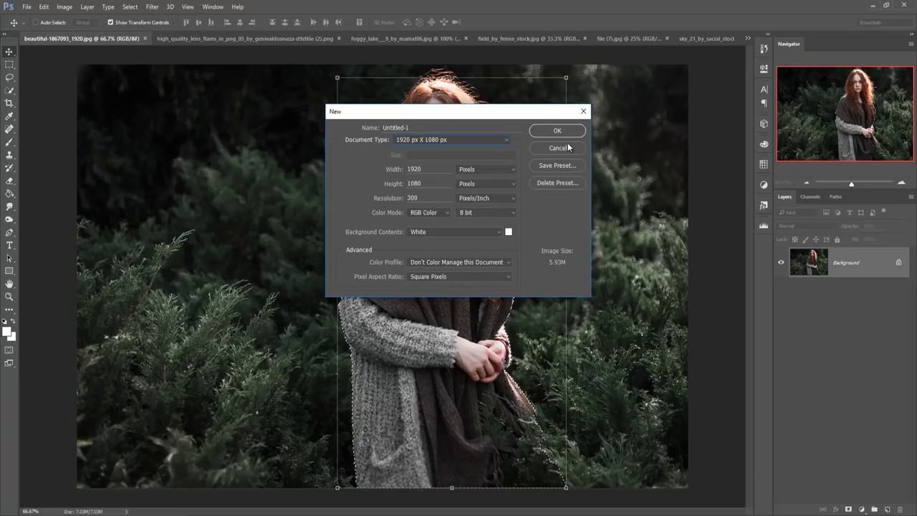
click(545, 128)
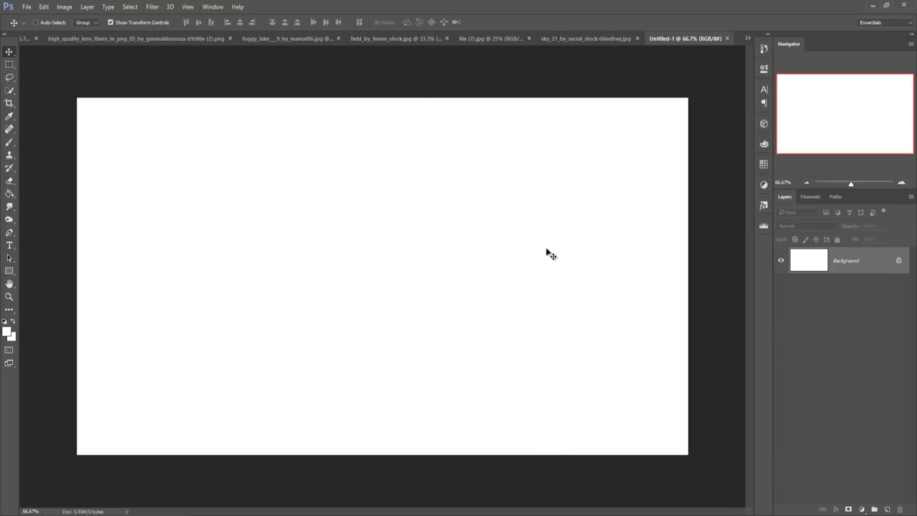
- Copy the field_by_fenne_stock.jpg image into the new document as a layer and position it over the canvas
click(377, 37)
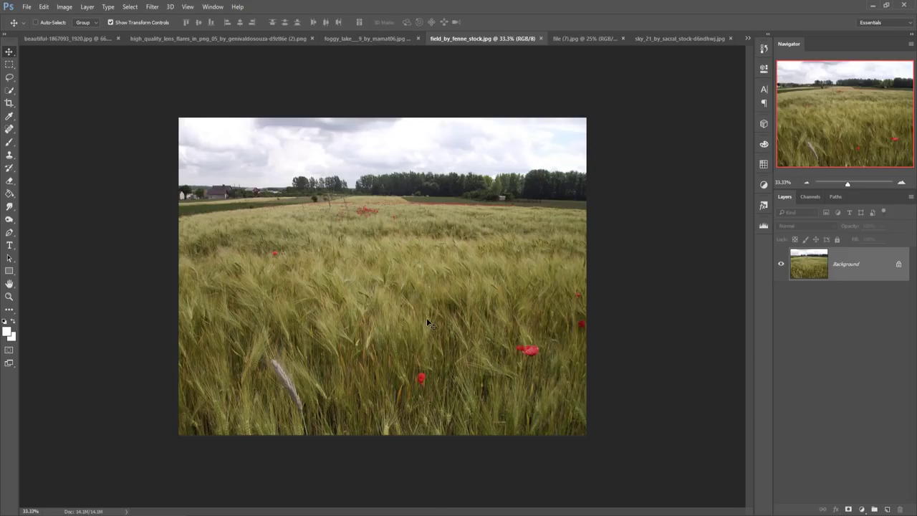
drag(456, 38, 457, 80)
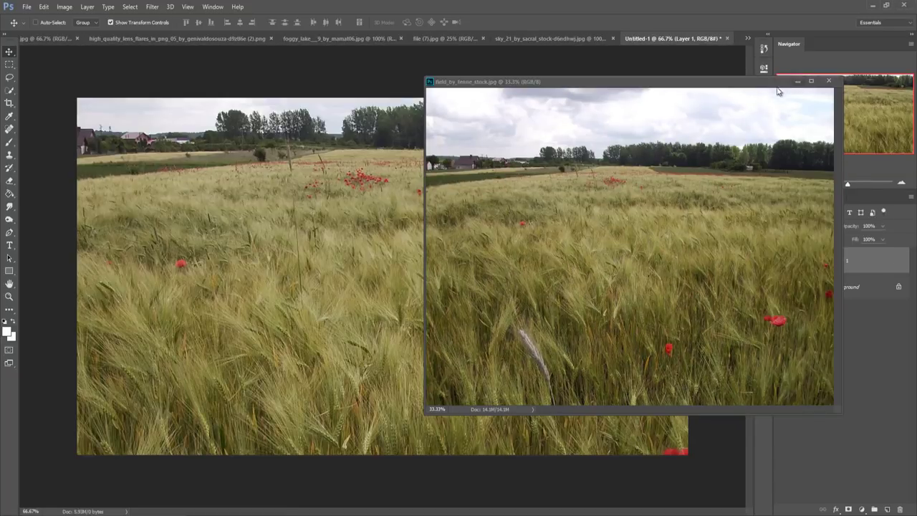
click(797, 81)
drag(439, 217, 446, 304)
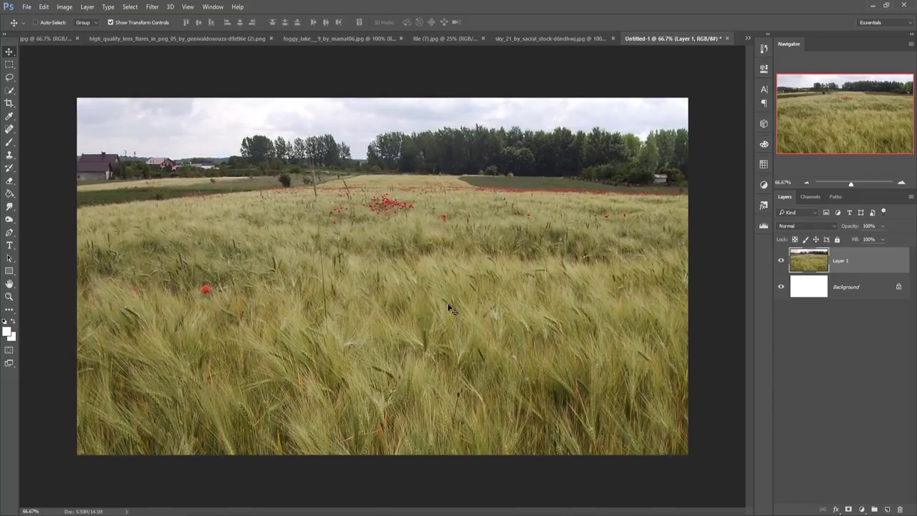
- Scale the field layer proportionally to about 87% and reposition it so it covers the canvas
key(ctrl+minus)
key(ctrl+minus)
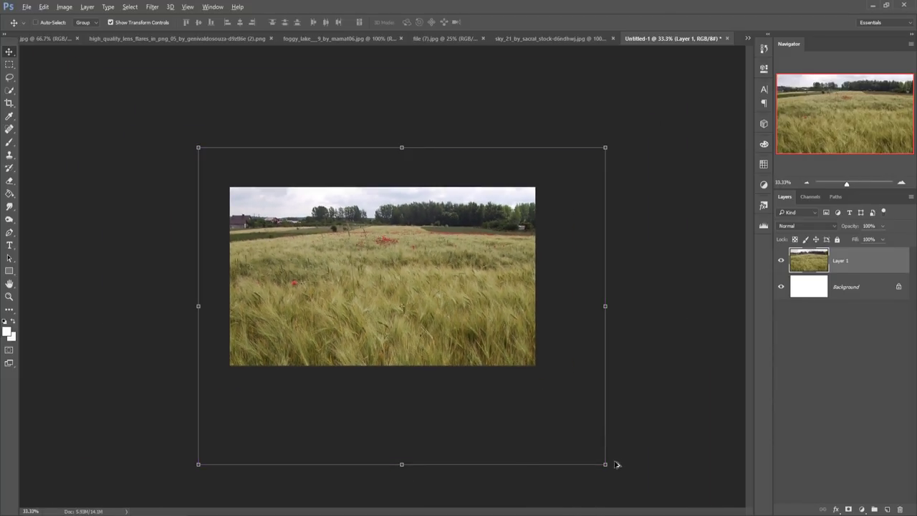
drag(605, 464, 560, 428)
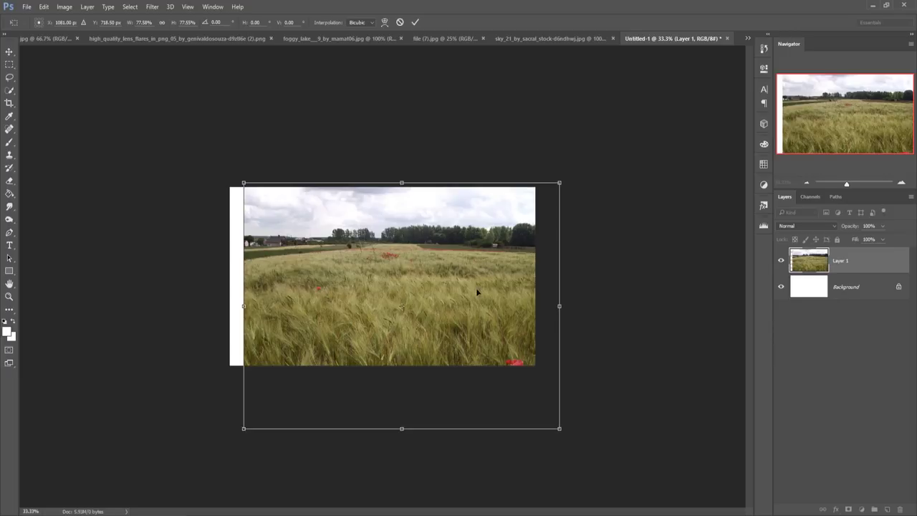
drag(463, 315, 439, 282)
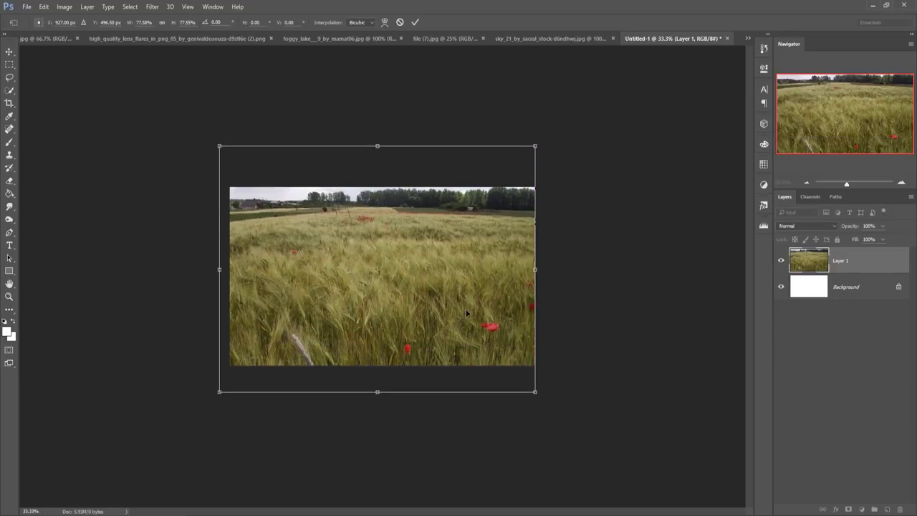
drag(540, 144, 556, 133)
drag(498, 241, 500, 261)
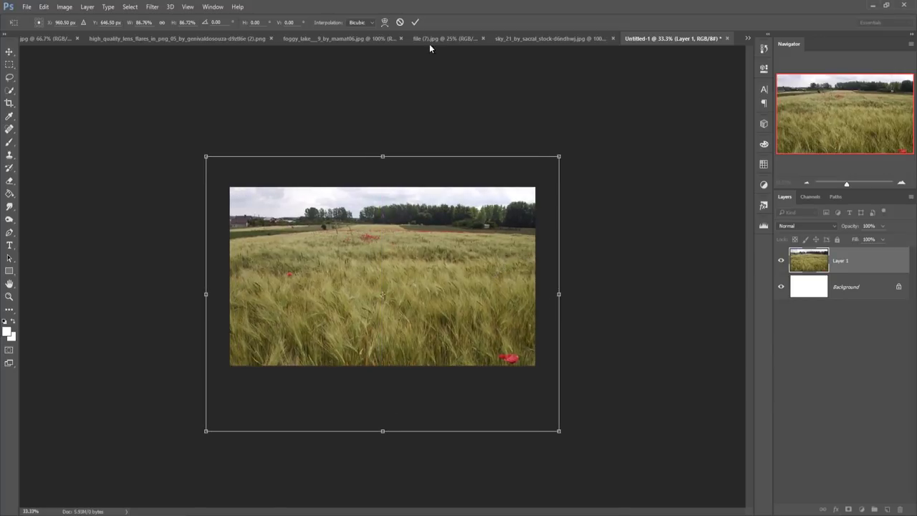
click(415, 22)
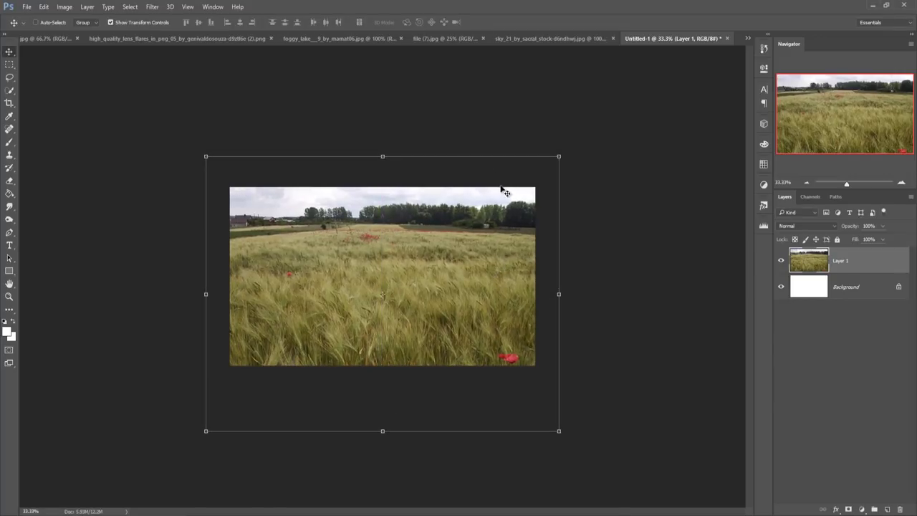
- Move the field layer lower and shrink it to about 86% so its sides and top edge meet the canvas
drag(458, 276, 460, 320)
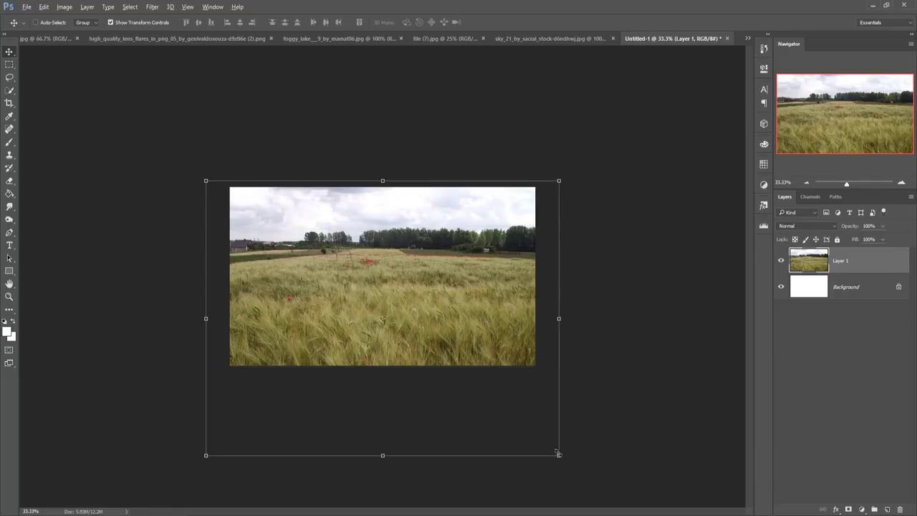
drag(559, 453, 517, 401)
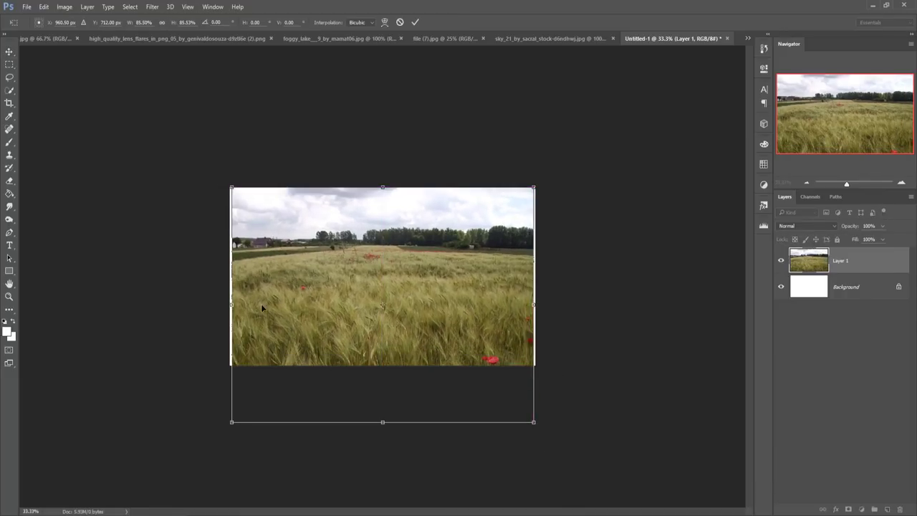
drag(233, 304, 229, 304)
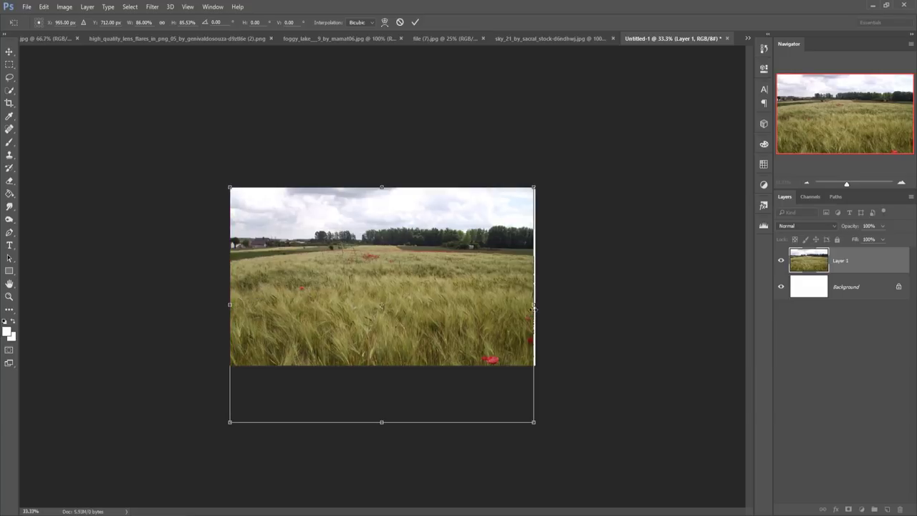
drag(532, 308, 538, 304)
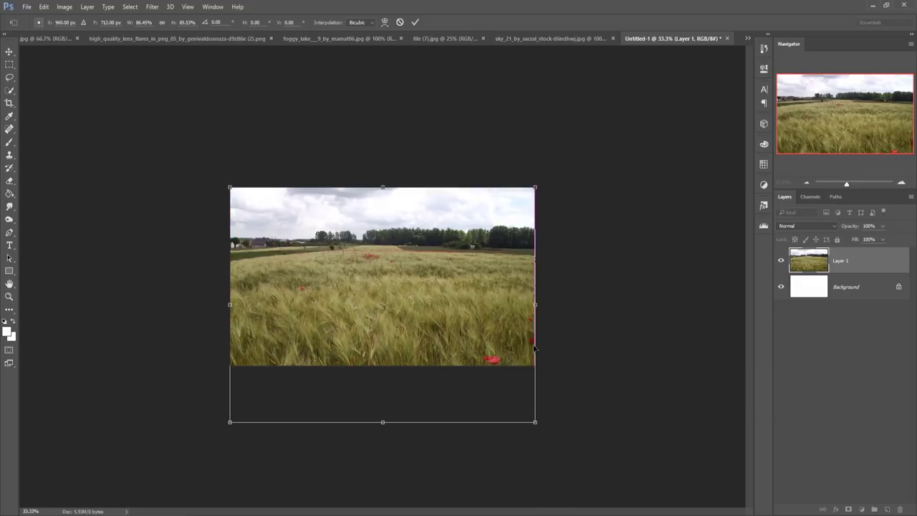
click(415, 22)
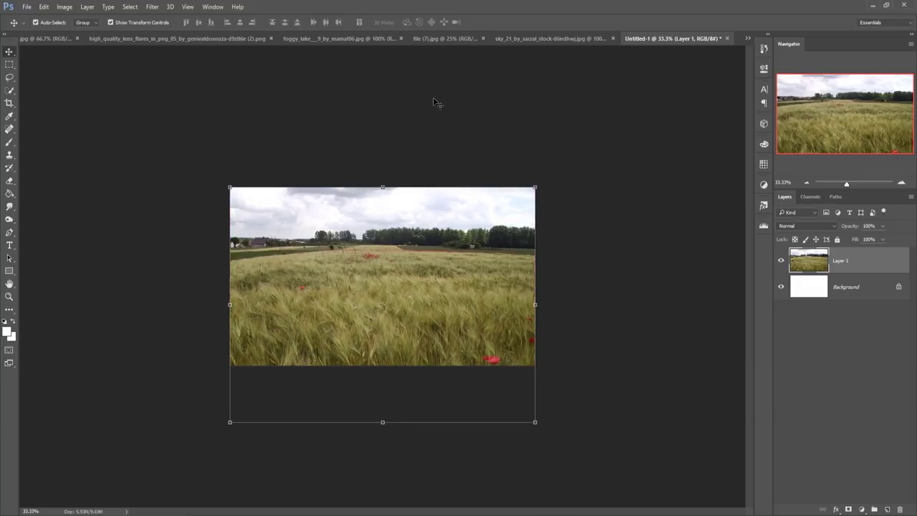
- Copy the sky_21_by_sacral_stock image into the field composition as a layer above the field
key(ctrl+plus)
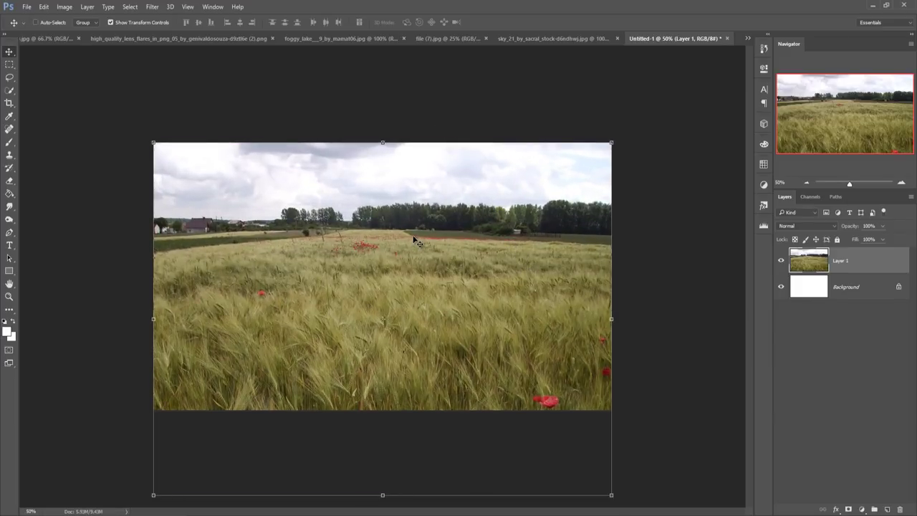
click(536, 40)
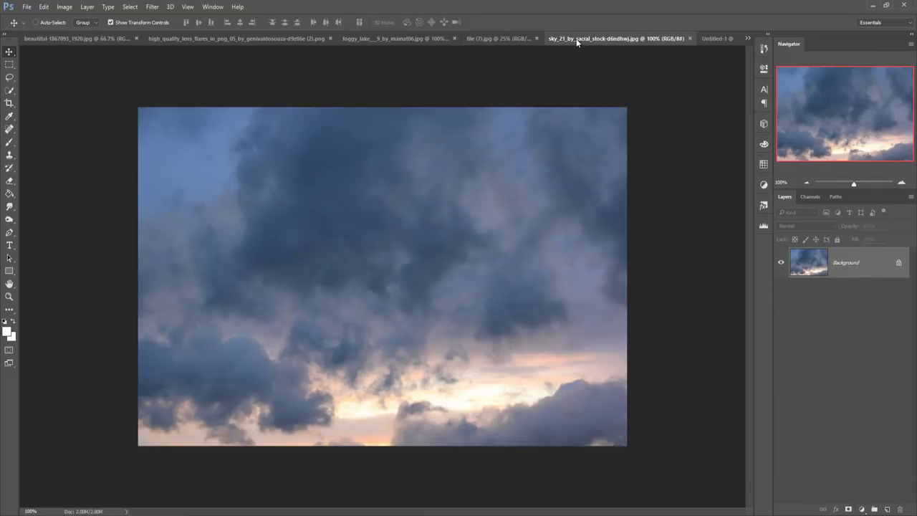
drag(576, 42, 575, 72)
drag(710, 264, 429, 194)
drag(870, 72, 826, 99)
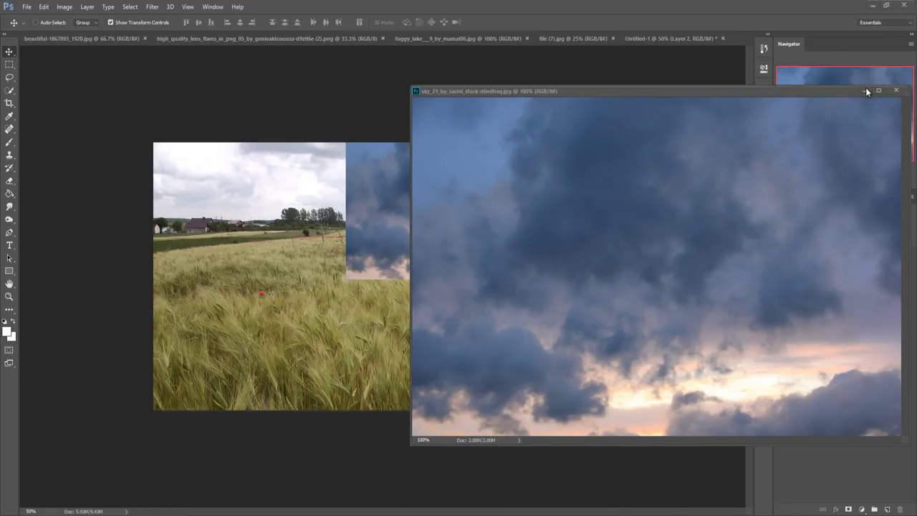
click(865, 90)
- Enlarge the sky layer to about 191% and position it to span the canvas width above the foreground grass
drag(512, 198, 394, 193)
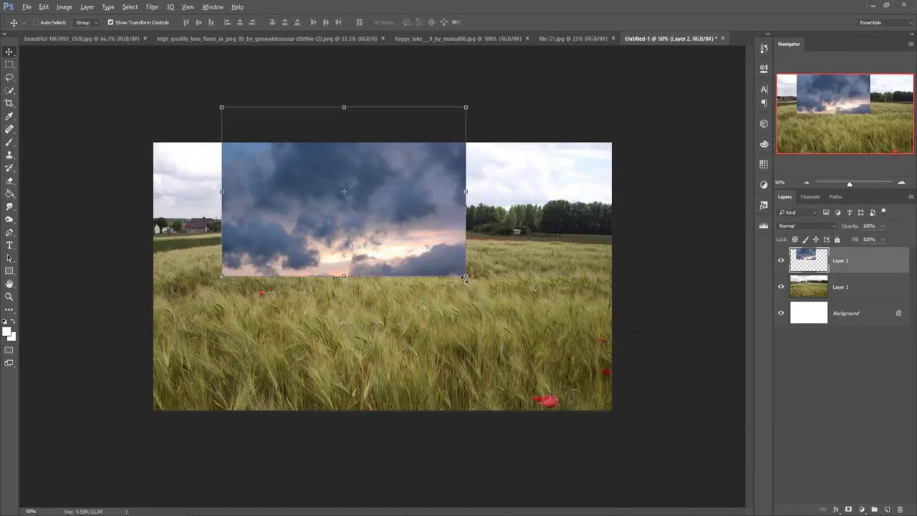
drag(465, 277, 595, 353)
drag(439, 232, 458, 235)
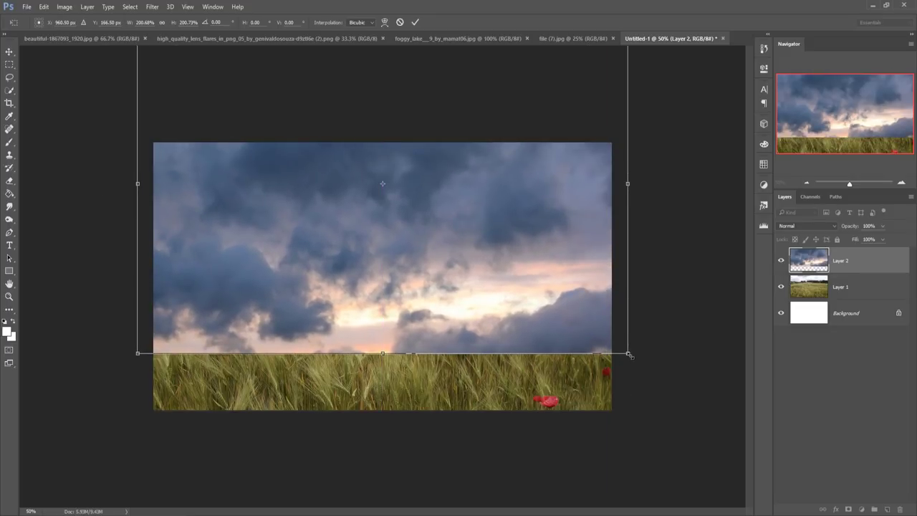
drag(629, 354, 614, 345)
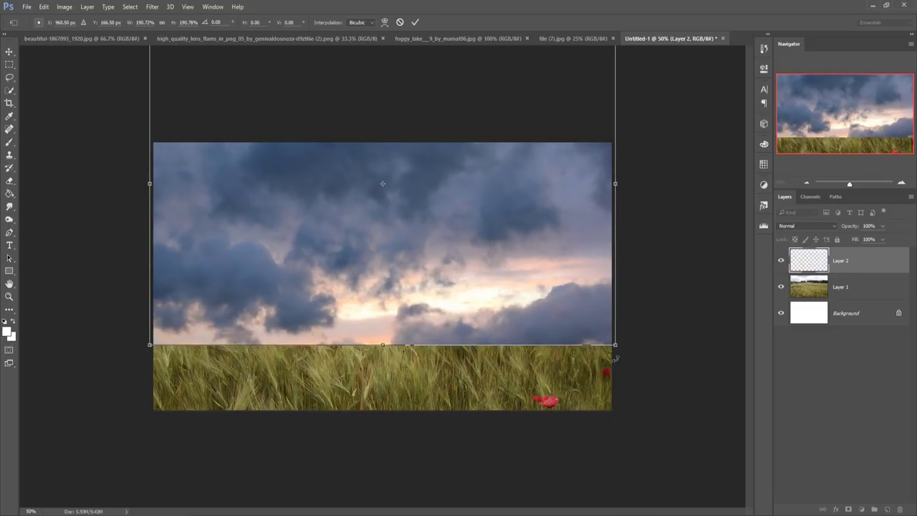
click(414, 24)
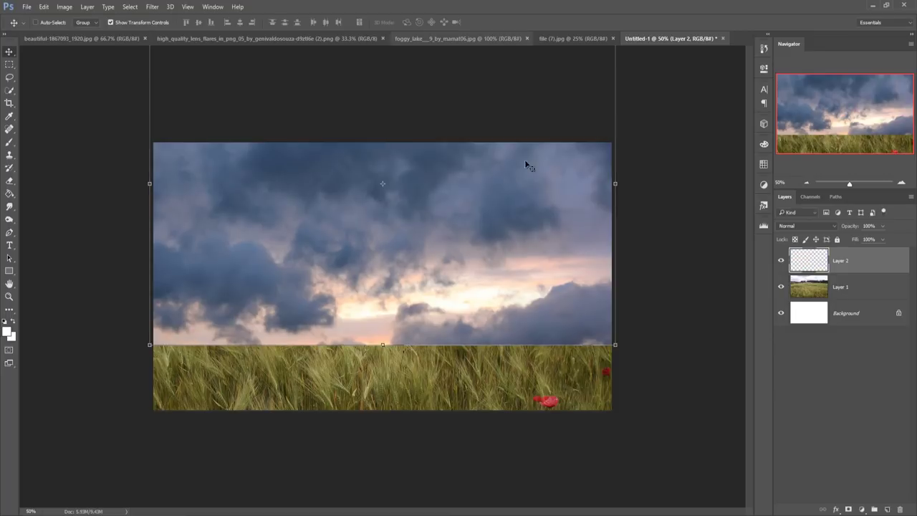
- With the sky layer hidden, add a mask to the field layer and paint out its sky and treeline with a soft black brush at 100% opacity
click(845, 292)
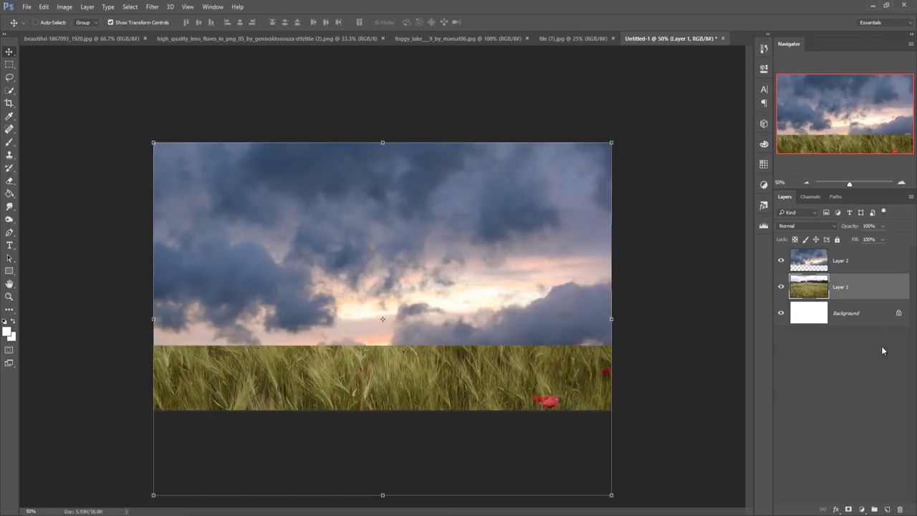
click(847, 509)
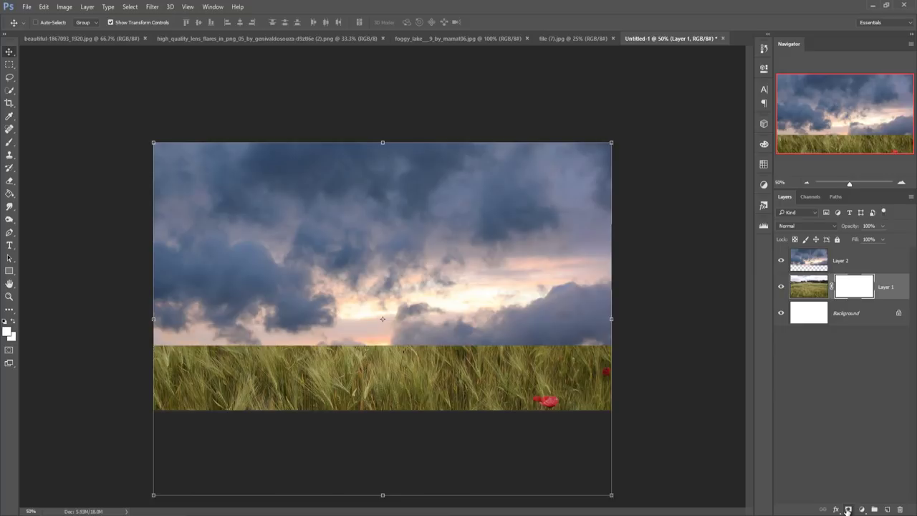
click(9, 143)
click(200, 23)
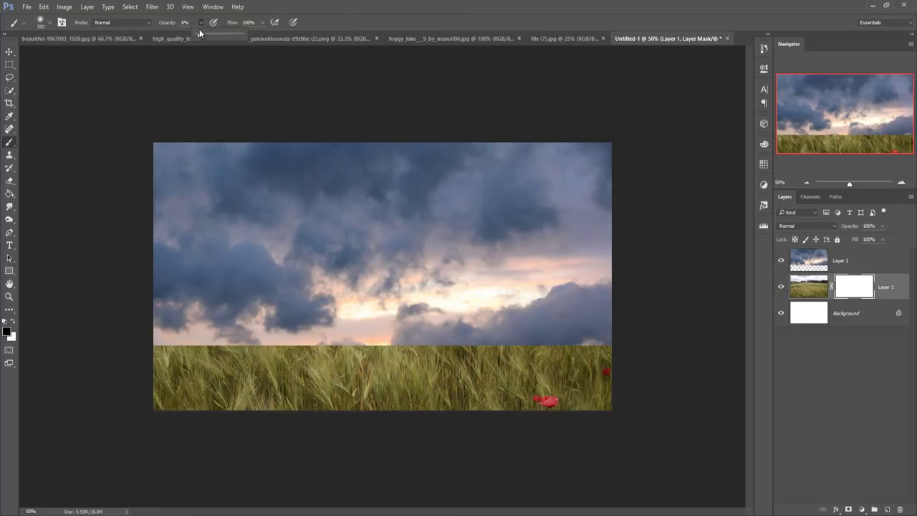
click(241, 34)
click(780, 262)
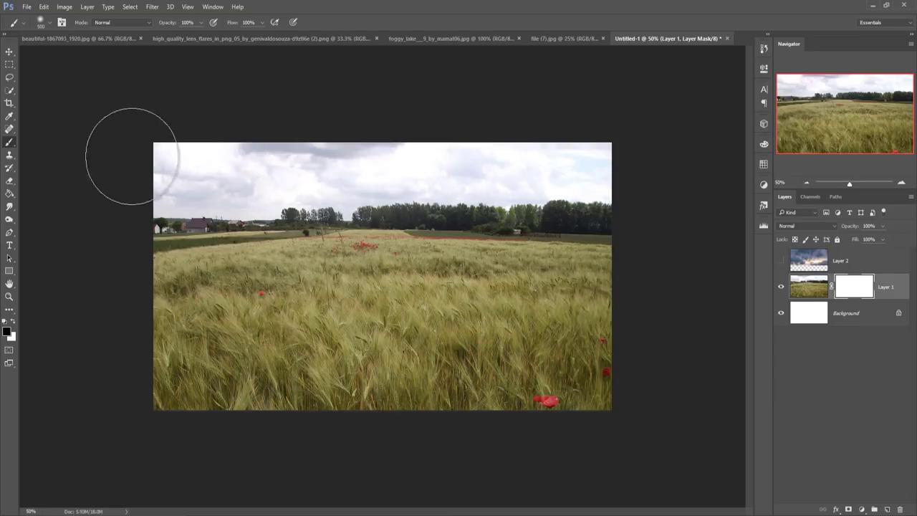
mouse_move(92, 153)
mouse_down()
mouse_move(434, 186)
mouse_move(707, 188)
mouse_move(89, 187)
mouse_move(67, 189)
mouse_move(345, 203)
mouse_move(665, 203)
mouse_move(17, 203)
mouse_move(691, 208)
mouse_move(39, 185)
mouse_move(196, 184)
mouse_move(661, 215)
mouse_move(65, 205)
mouse_move(701, 219)
mouse_move(104, 217)
mouse_move(127, 218)
mouse_move(708, 220)
mouse_move(34, 231)
mouse_up()
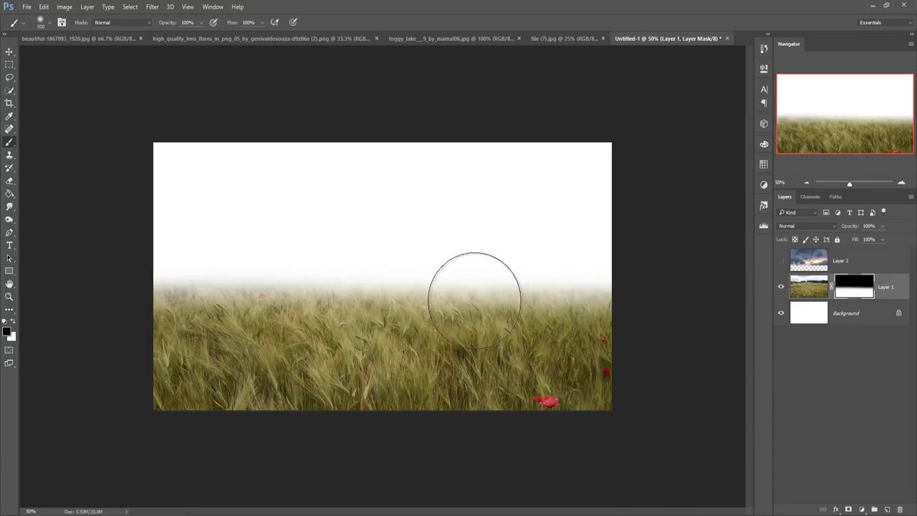
- Show the sky layer again and move it beneath the masked field layer so the clouds sit behind the grass
click(9, 52)
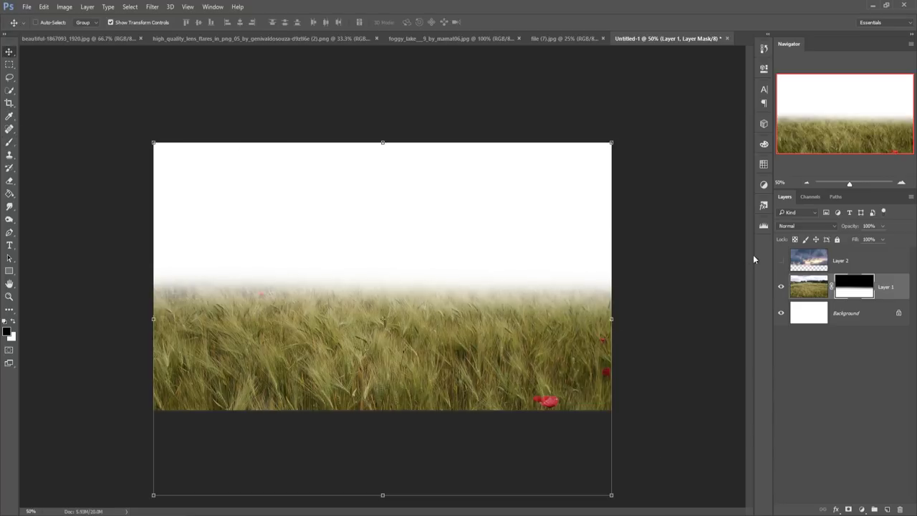
click(781, 260)
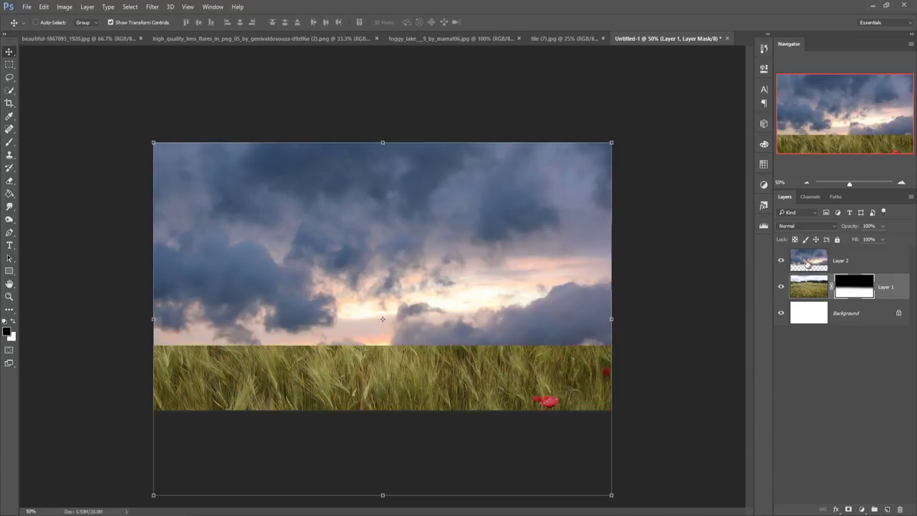
click(805, 261)
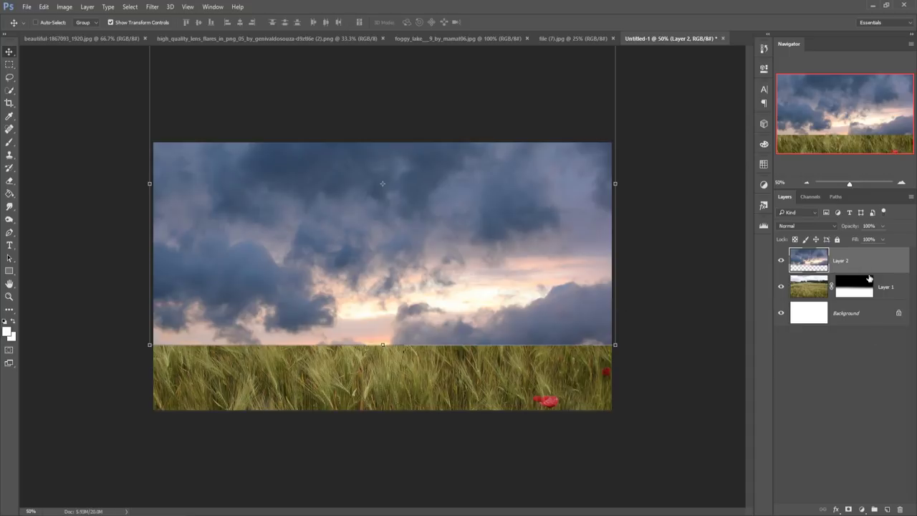
drag(861, 278, 845, 300)
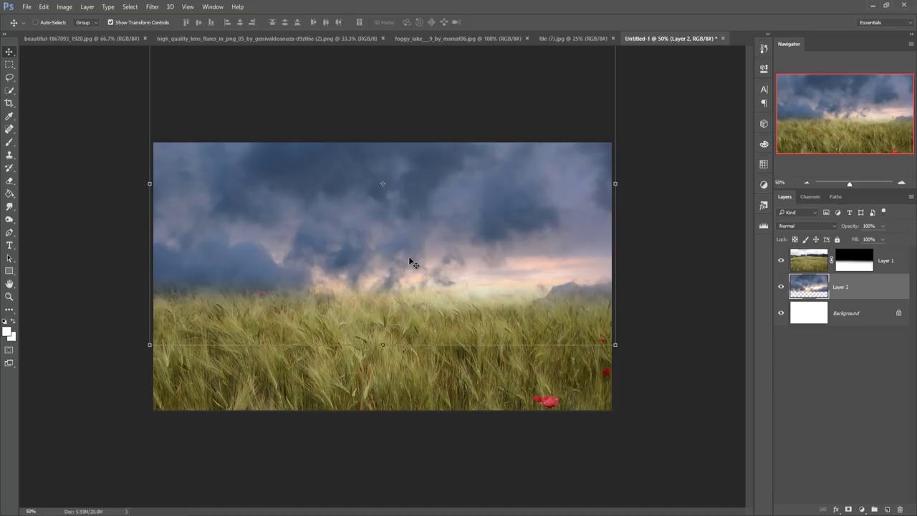
- Copy the selected woman from beautiful-1867093_1920.jpg into the field composition as a layer above the sky, and put the source image away
click(65, 38)
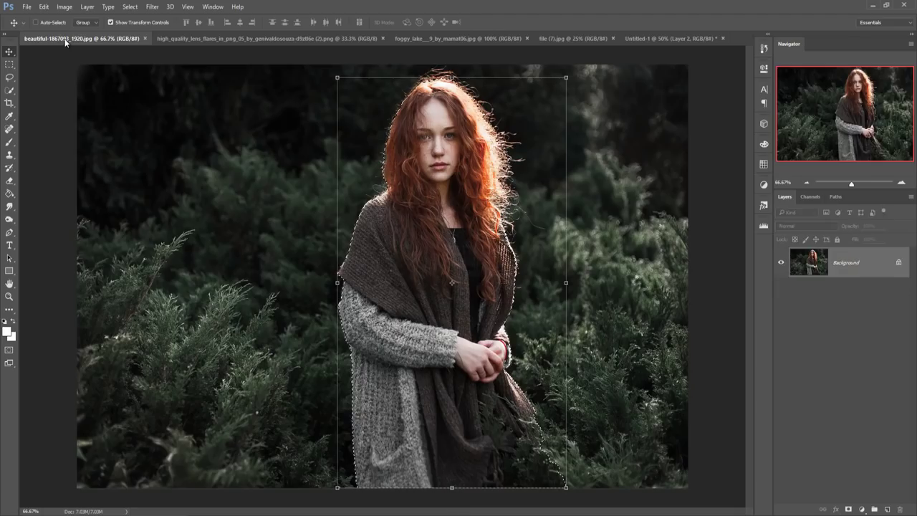
drag(67, 37, 480, 65)
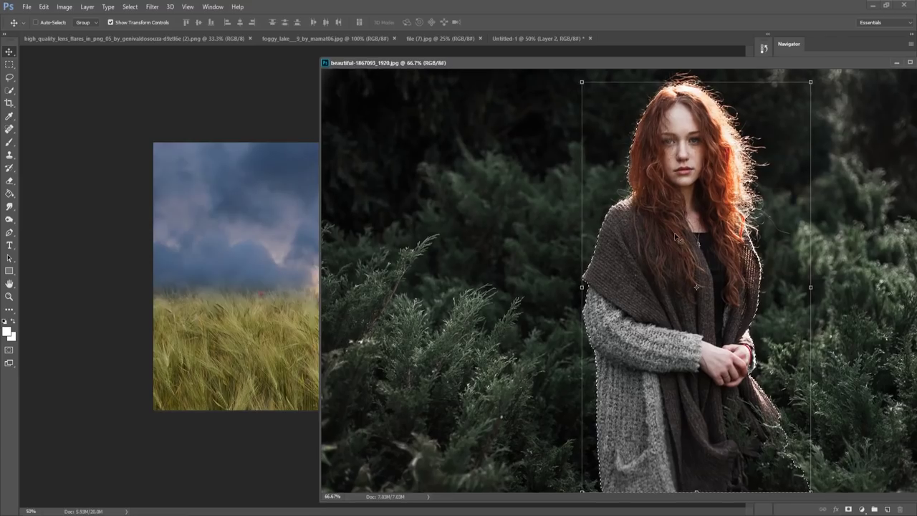
drag(581, 255, 378, 219)
click(896, 63)
- Scale the woman layer down to about 75% and centre it horizontally on the canvas
key(ctrl+t)
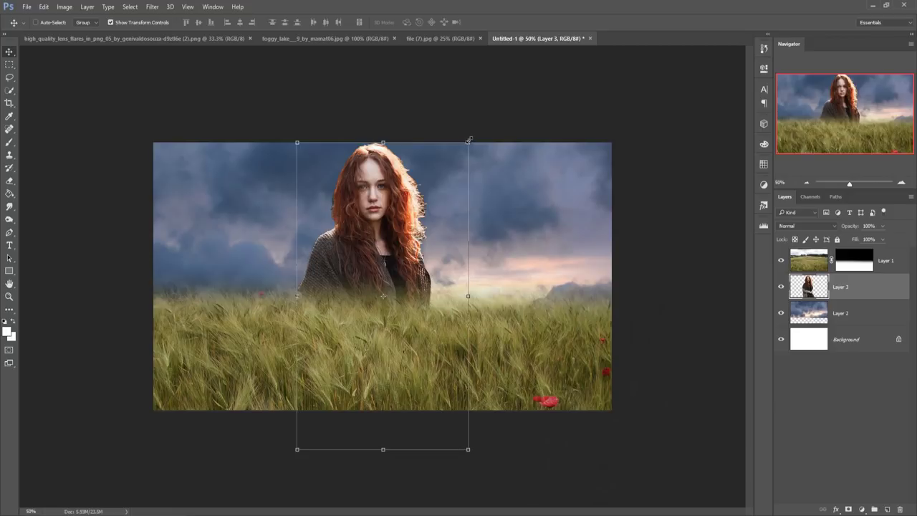
drag(469, 143, 456, 199)
drag(392, 269, 388, 259)
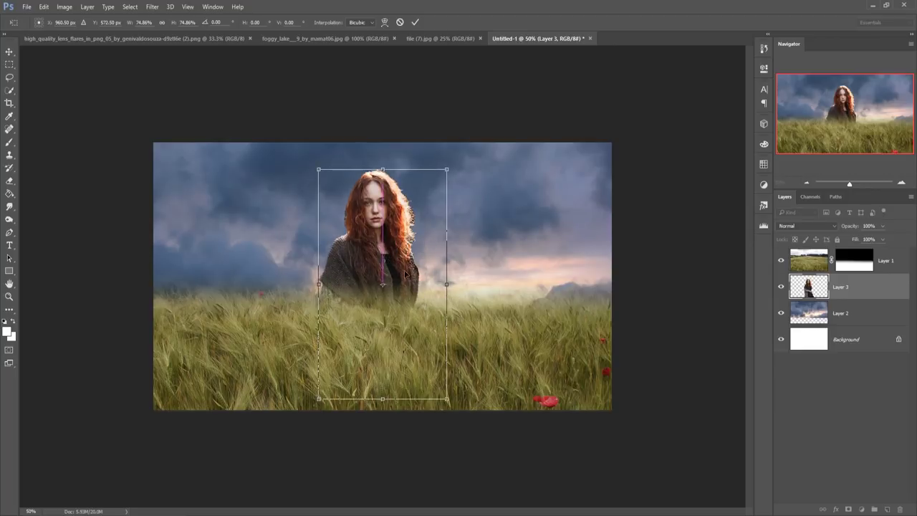
click(414, 22)
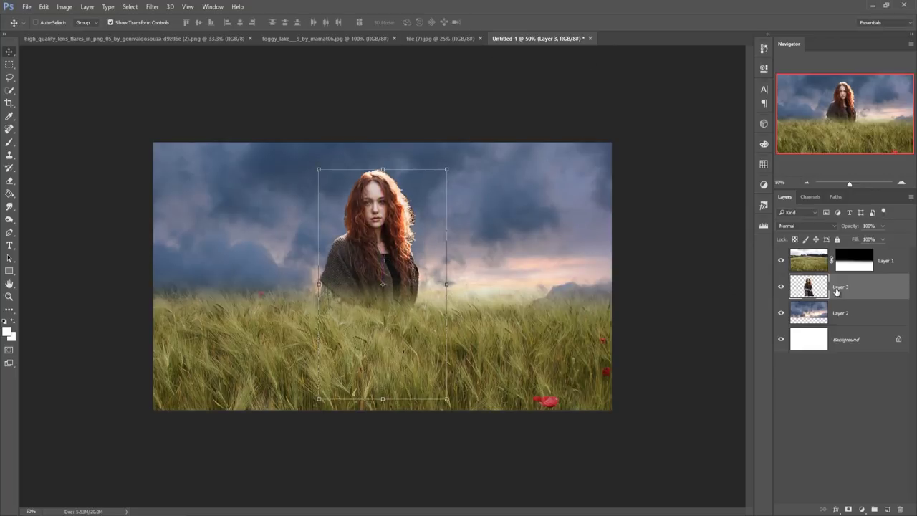
- Move the woman layer above the field layer, enlarge it to about 110% and align its lower edge with the canvas bottom
drag(865, 291, 864, 252)
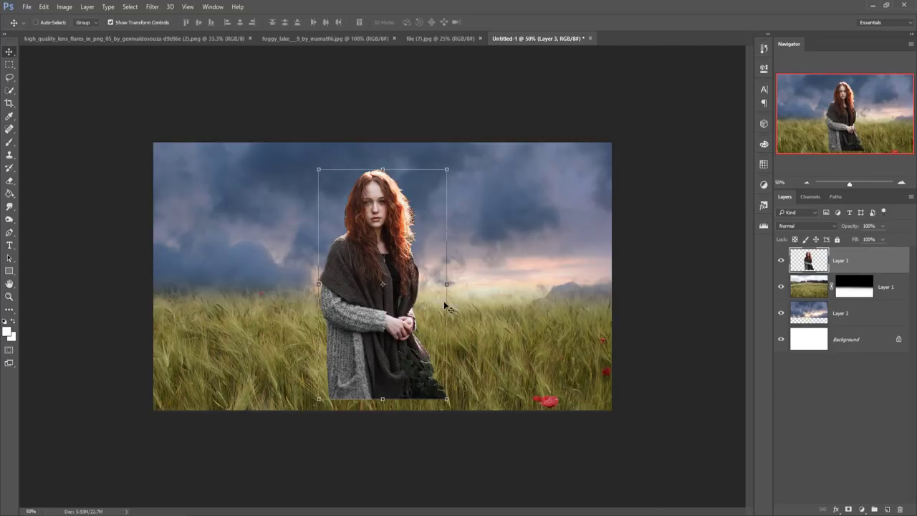
drag(448, 169, 466, 163)
drag(375, 269, 383, 272)
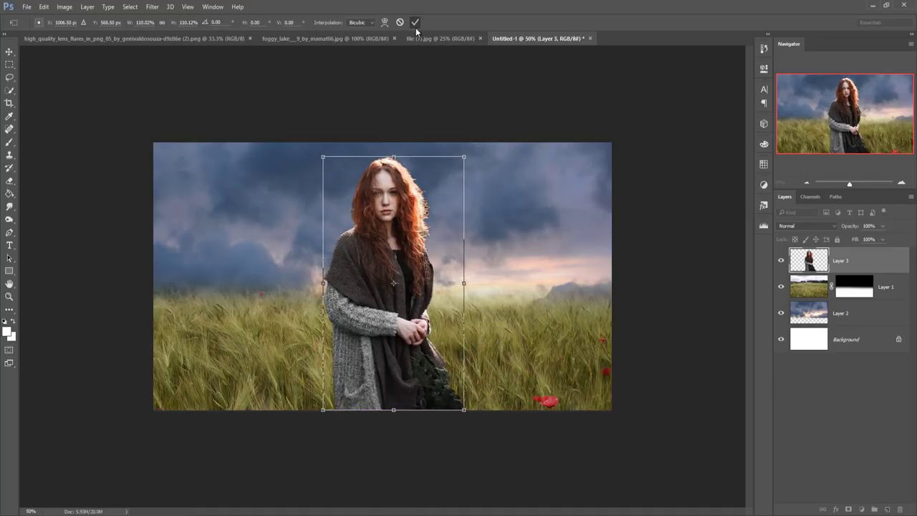
click(415, 22)
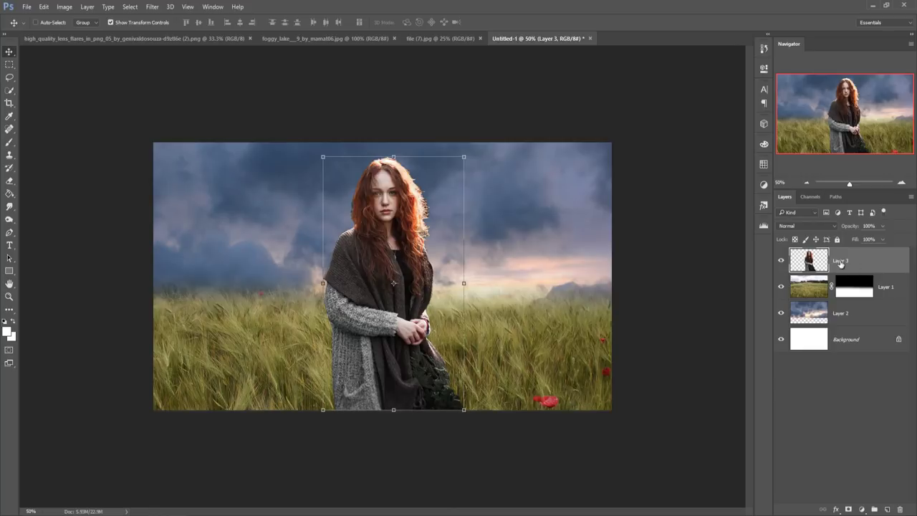
- Select the woman on her layer with the Quick Selection tool and open the selection in Select and Mask
click(9, 90)
mouse_move(323, 174)
mouse_down()
mouse_move(374, 156)
mouse_move(349, 192)
mouse_move(345, 411)
mouse_move(418, 161)
mouse_move(475, 464)
mouse_move(391, 352)
mouse_move(435, 357)
mouse_move(494, 405)
mouse_up()
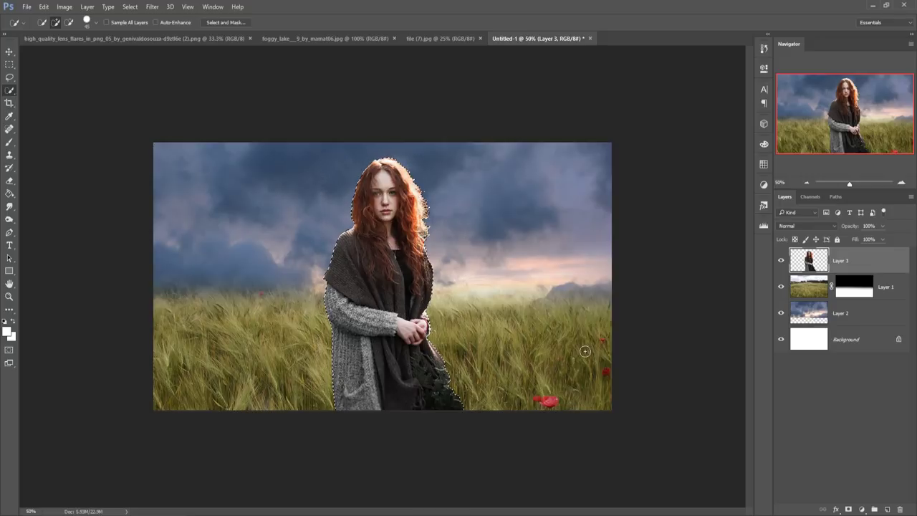
click(225, 22)
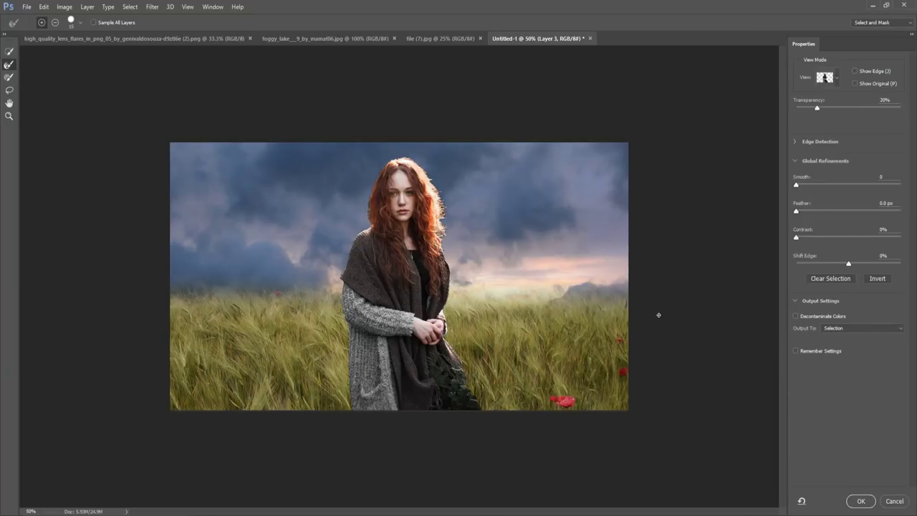
- Brush around the outer edges of the woman's hair with the Refine Edge brush at size 15 to pick up the loose strands
key(ctrl+plus)
key(ctrl+plus)
key(ctrl+plus)
key(ctrl+plus)
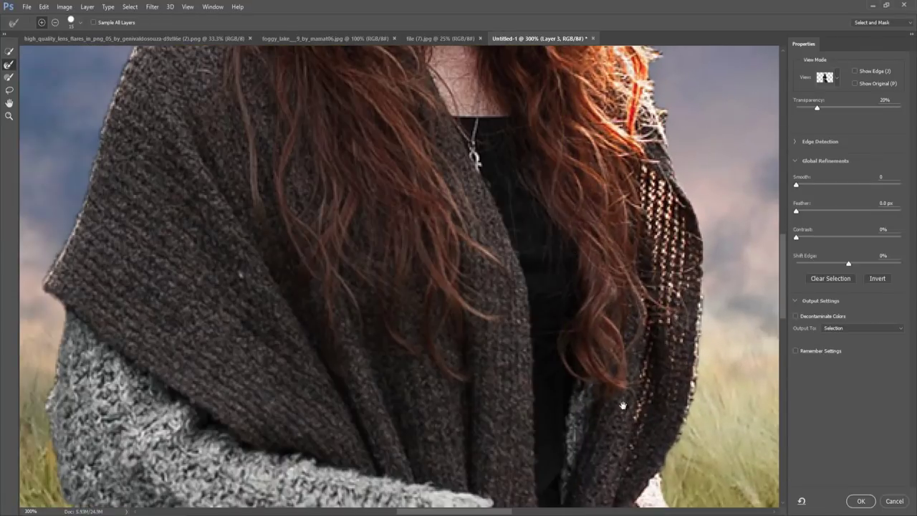
scroll(622, 405, up, 6)
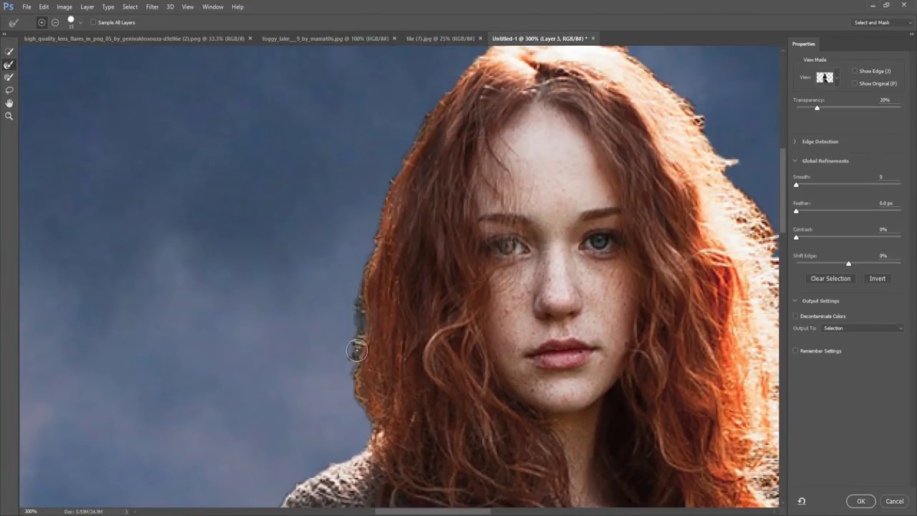
mouse_move(363, 382)
mouse_down()
mouse_move(329, 325)
mouse_move(311, 430)
mouse_up()
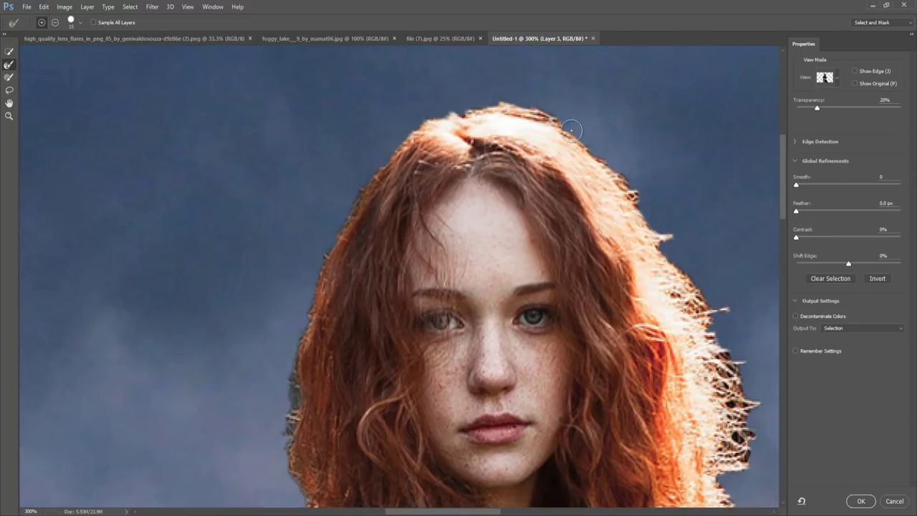
drag(642, 258, 549, 103)
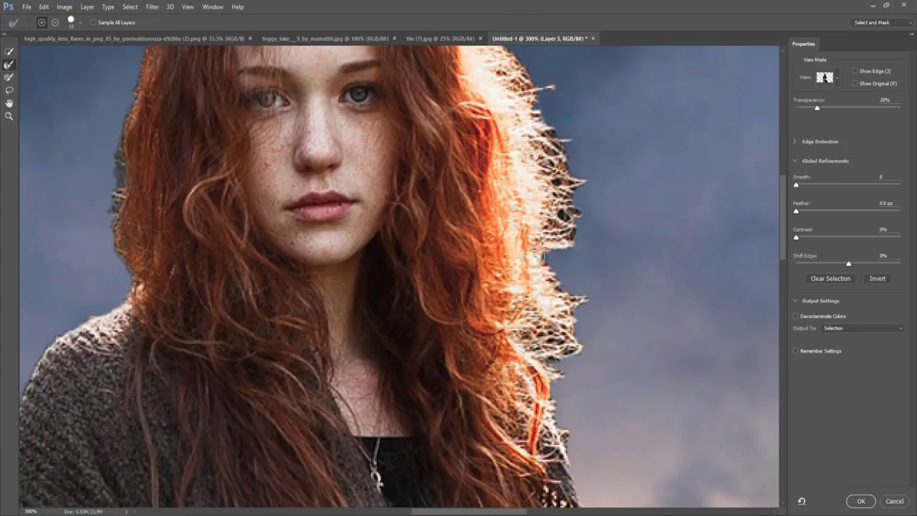
drag(586, 337, 591, 279)
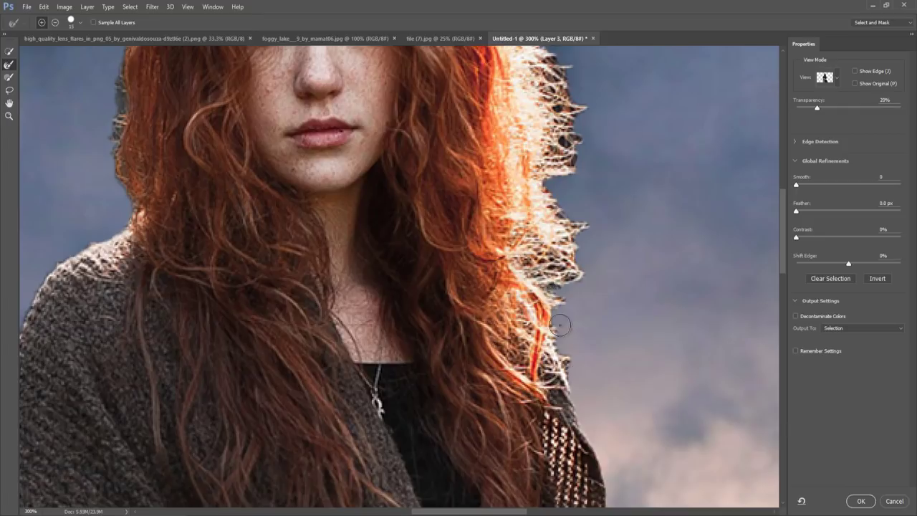
- Enable Decontaminate Colors and output the refined selection to a new layer
click(795, 316)
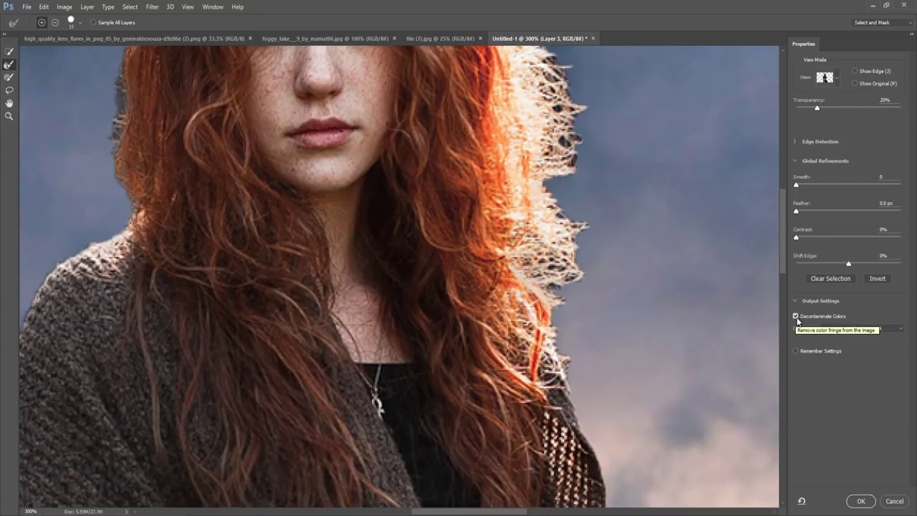
click(874, 327)
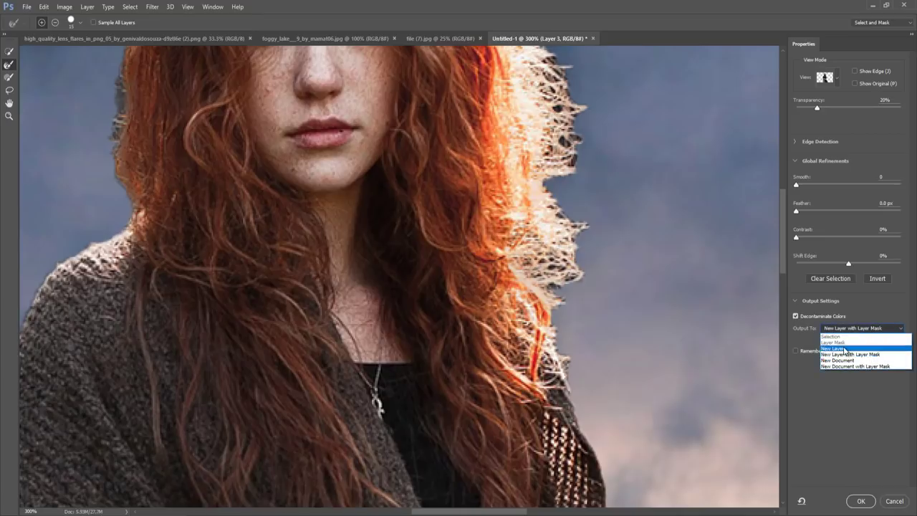
click(863, 347)
click(860, 500)
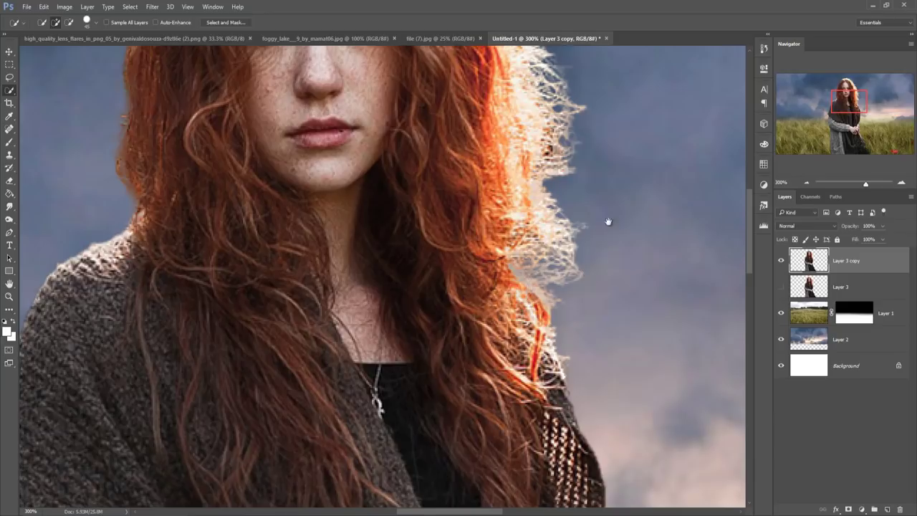
- Smudge the hair strands outward along the upper right side of the woman's head with a 3 px Smudge tool at 67% strength
scroll(608, 222, up, 6)
scroll(474, 207, up, 3)
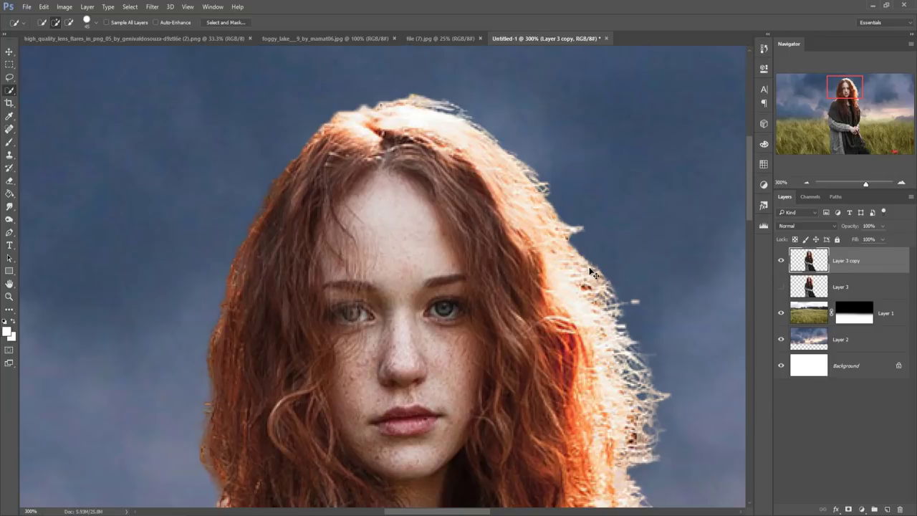
key(ctrl+minus)
key(ctrl+minus)
key(ctrl+minus)
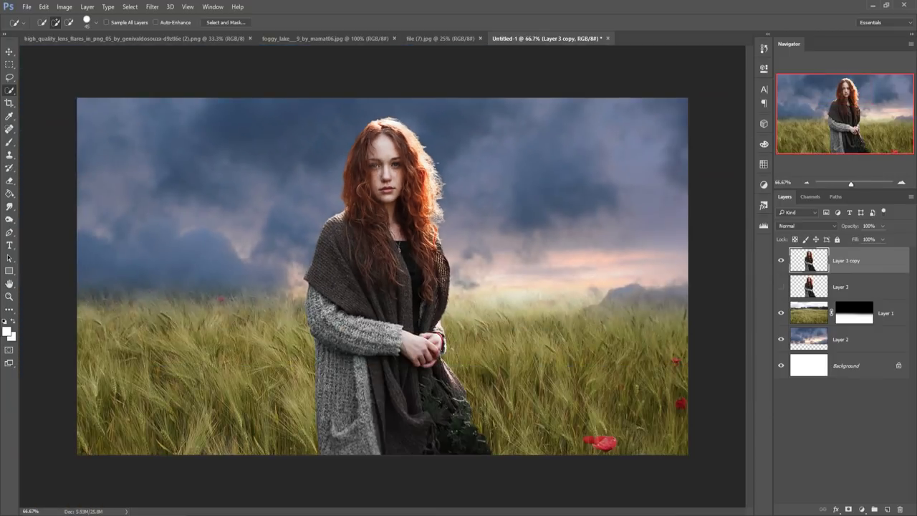
click(10, 53)
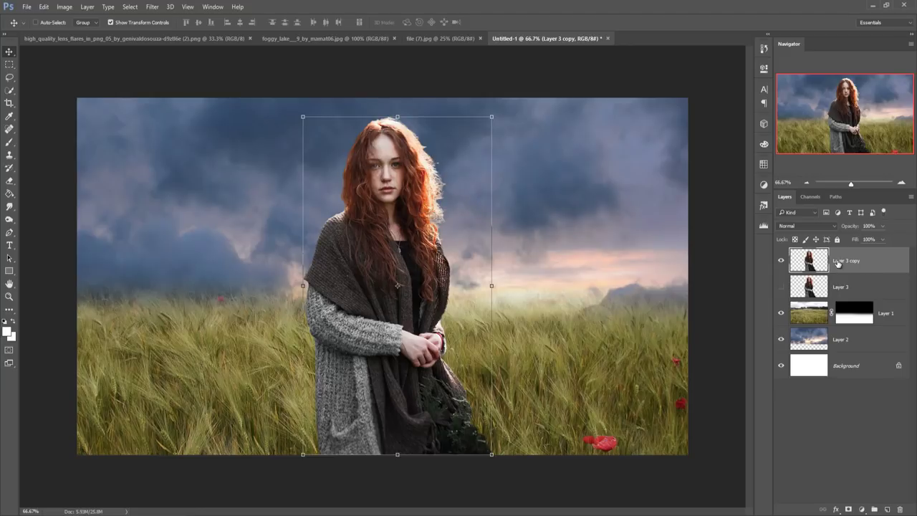
click(10, 208)
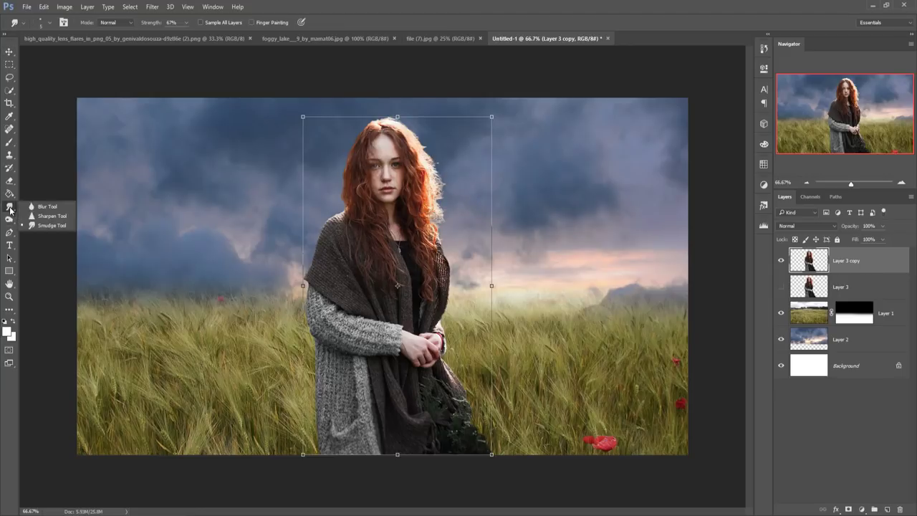
click(51, 224)
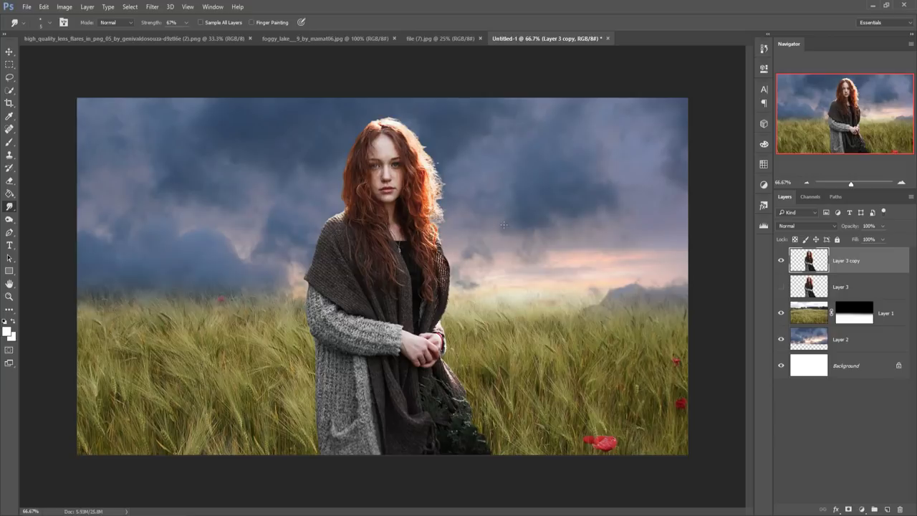
key(ctrl+plus)
key(ctrl+plus)
key(ctrl+plus)
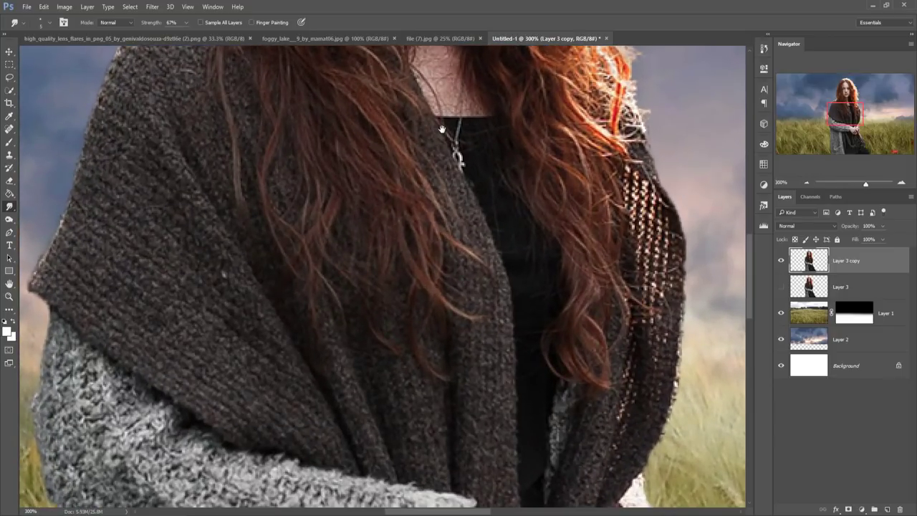
drag(470, 102, 435, 282)
drag(499, 183, 453, 235)
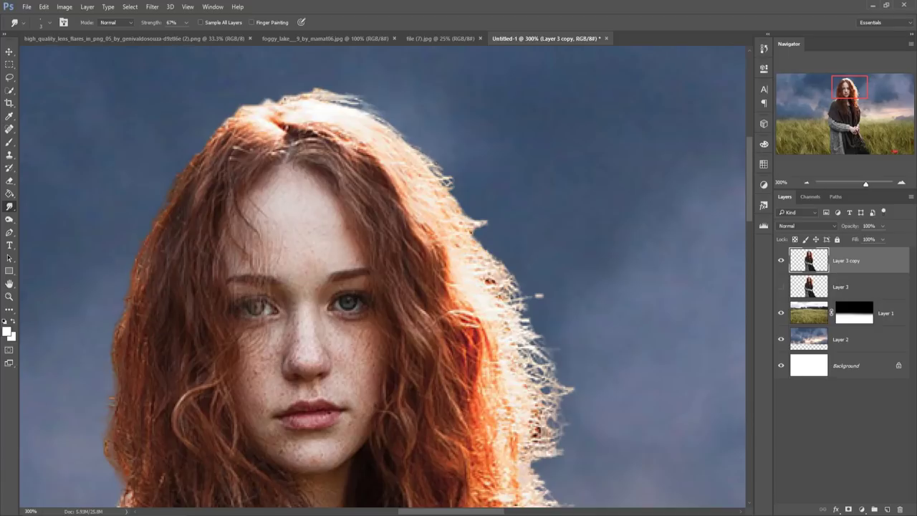
drag(463, 209, 490, 225)
drag(493, 257, 518, 280)
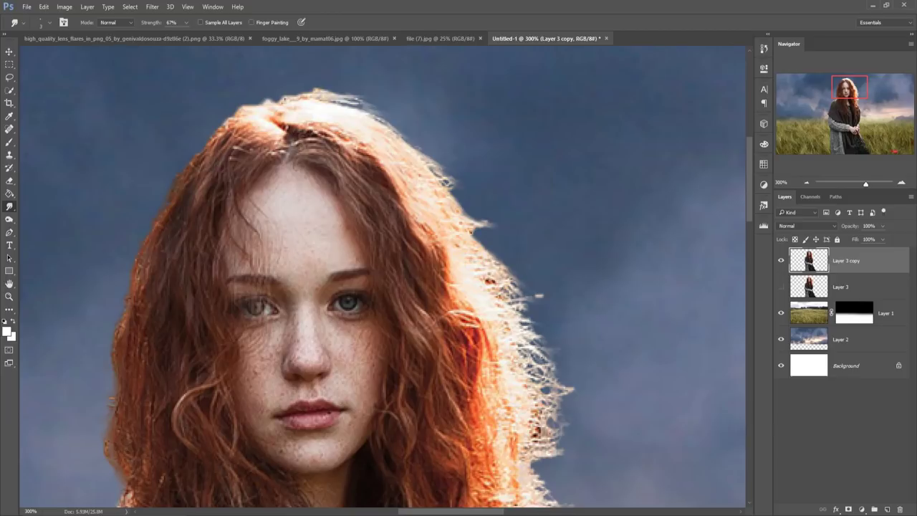
- Smudge the hair edges beside the woman's lower curls on the right and along the top of her head
drag(564, 393, 542, 266)
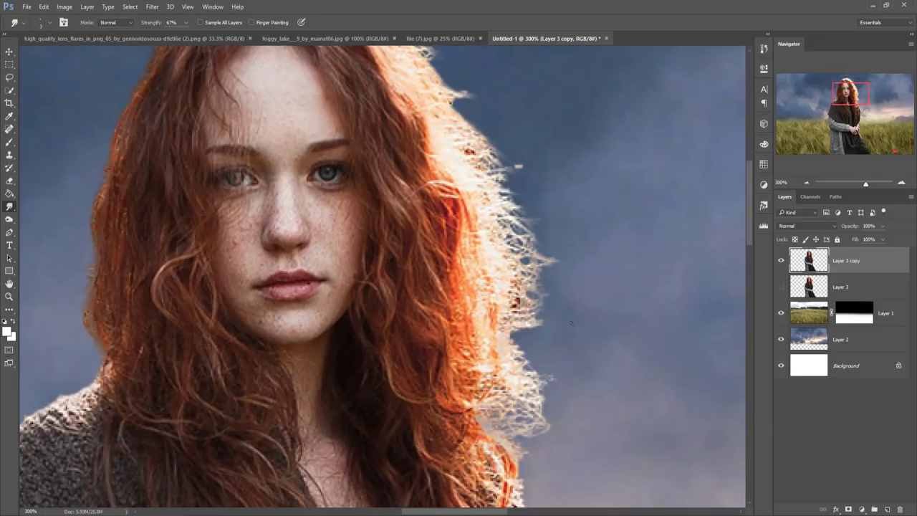
drag(510, 343, 524, 348)
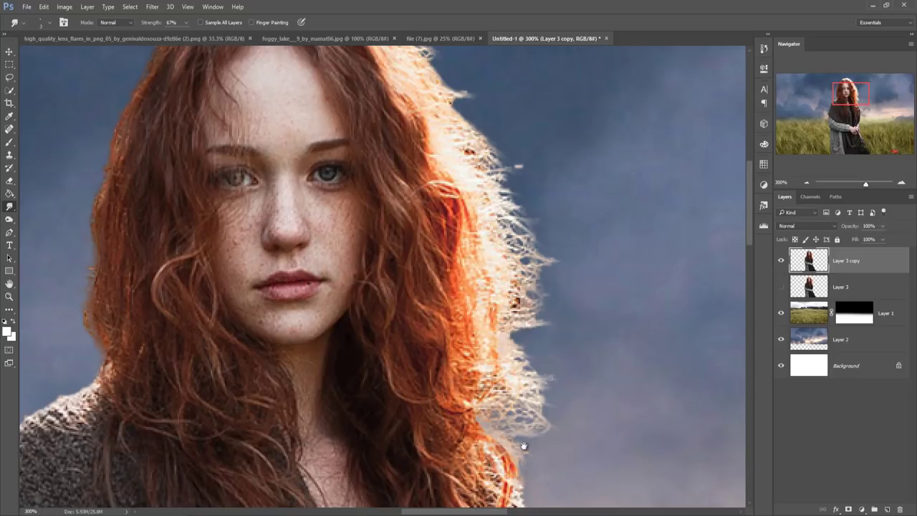
drag(524, 446, 546, 357)
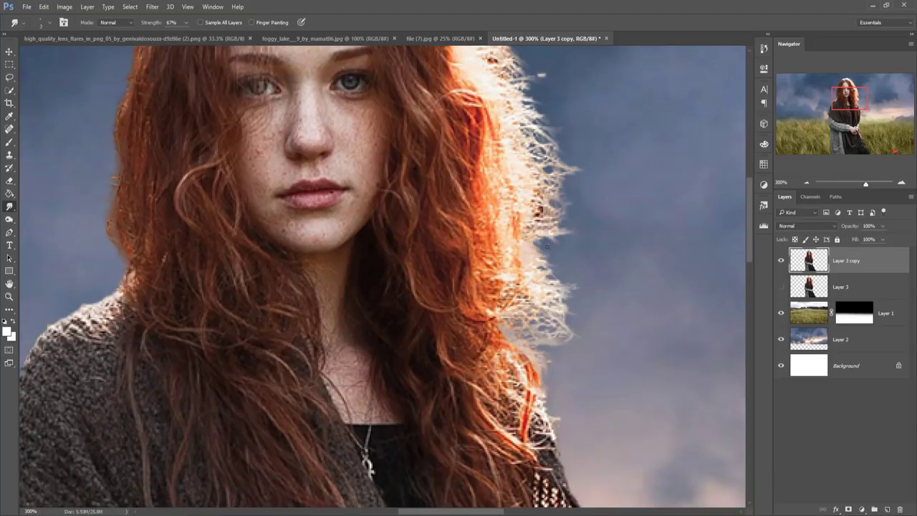
drag(357, 142, 548, 329)
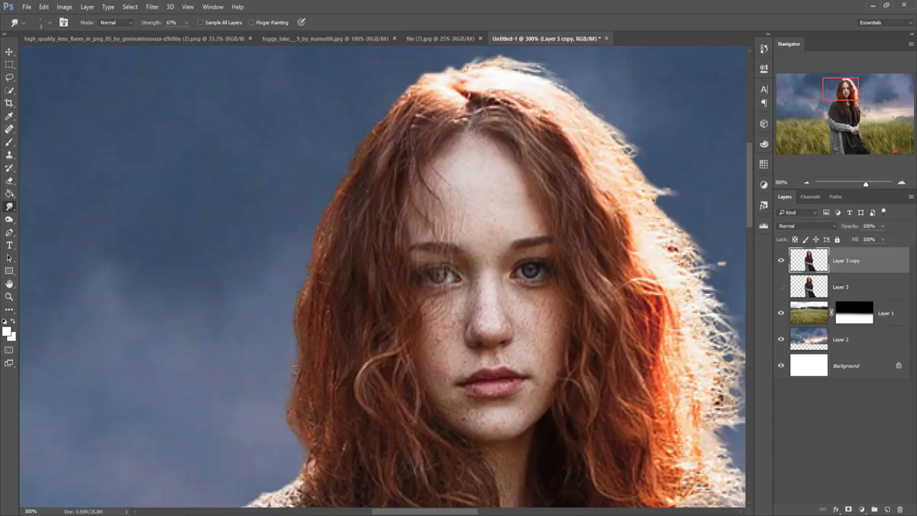
drag(423, 76, 455, 77)
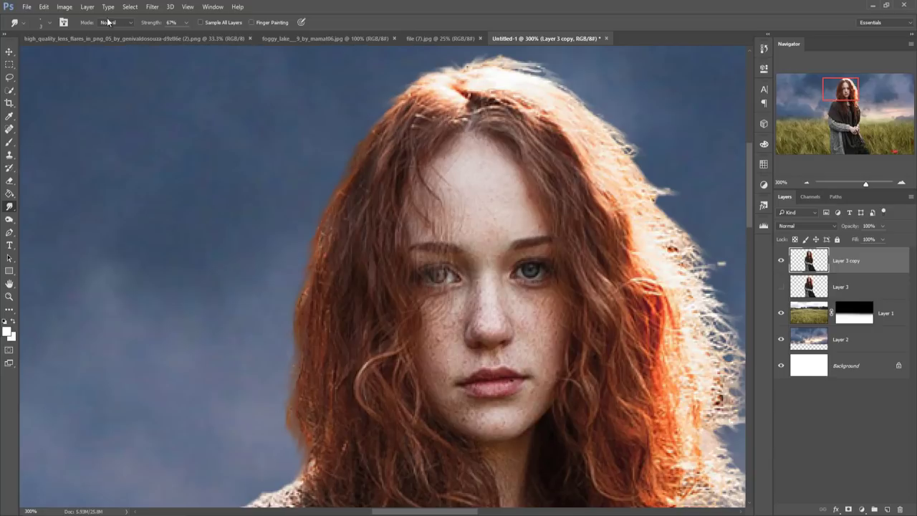
- Add a layer mask to the woman's refined cut-out layer, Layer 3 copy, and switch to the Brush tool
click(9, 53)
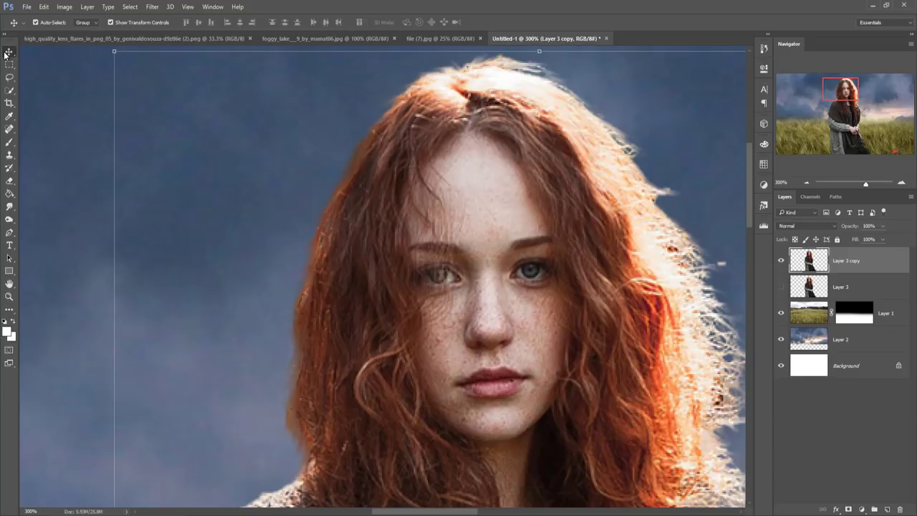
key(ctrl+minus)
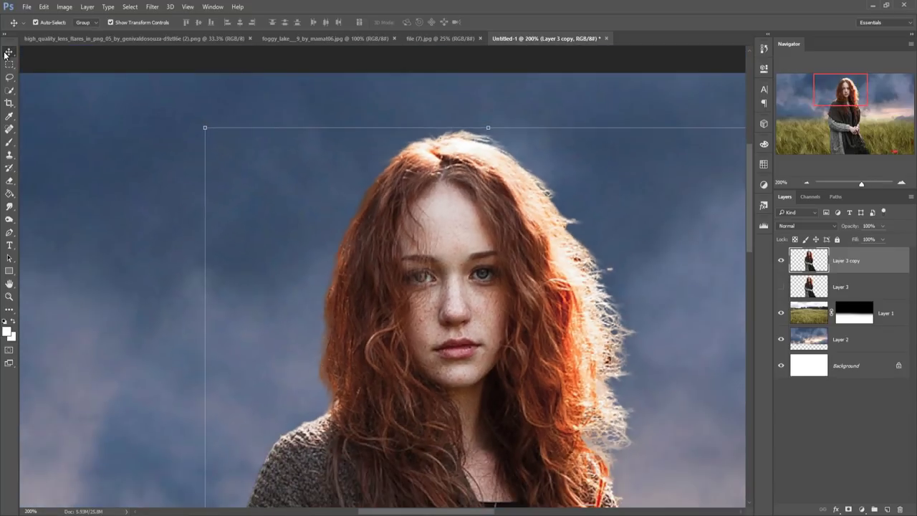
key(ctrl+minus)
key(ctrl+minus)
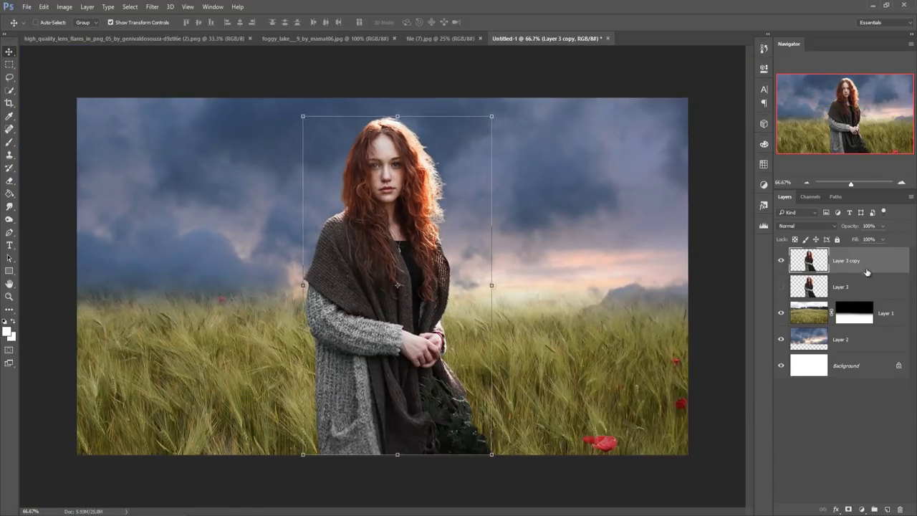
click(848, 508)
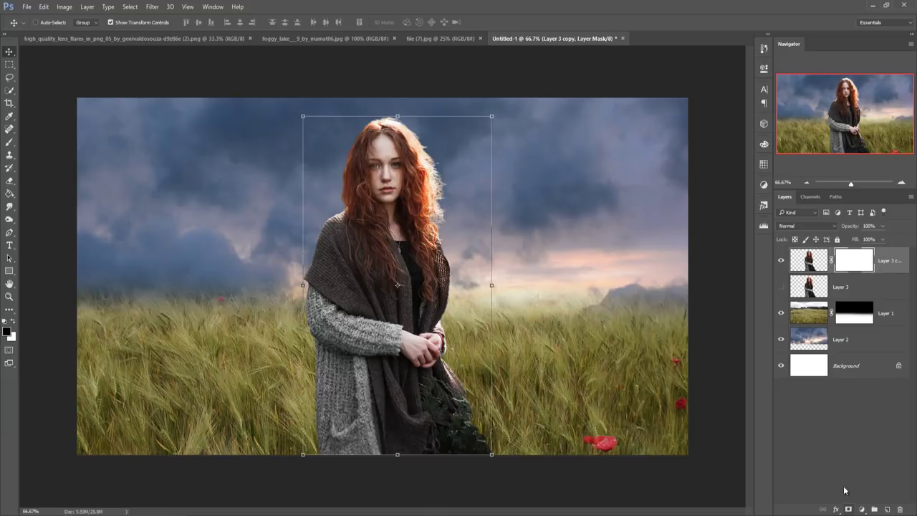
click(9, 142)
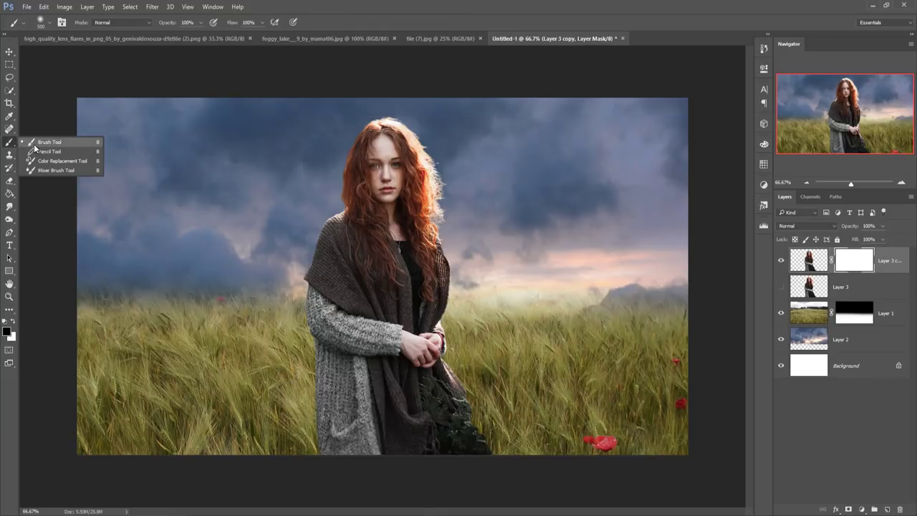
click(40, 142)
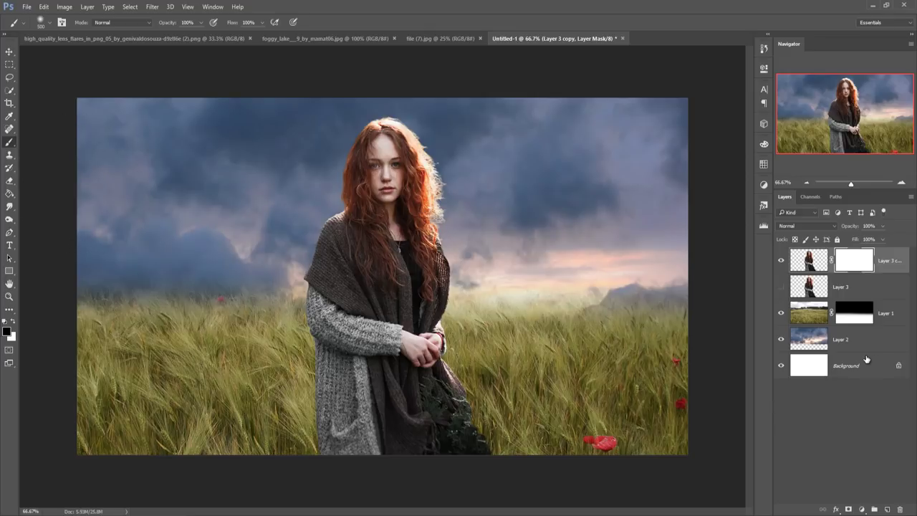
- Duplicate the wheat field layer, Layer 1, and place the copy above the woman's layer at the top of the stack
click(890, 323)
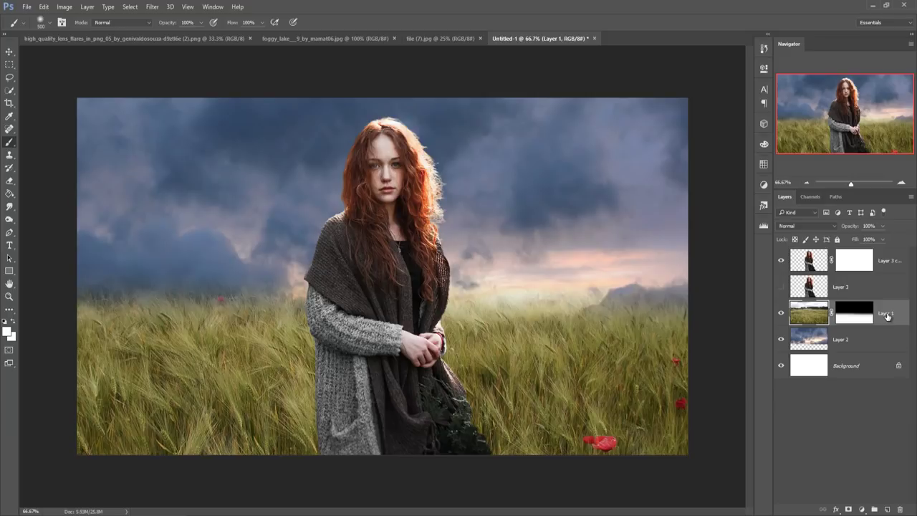
right_click(887, 317)
click(780, 117)
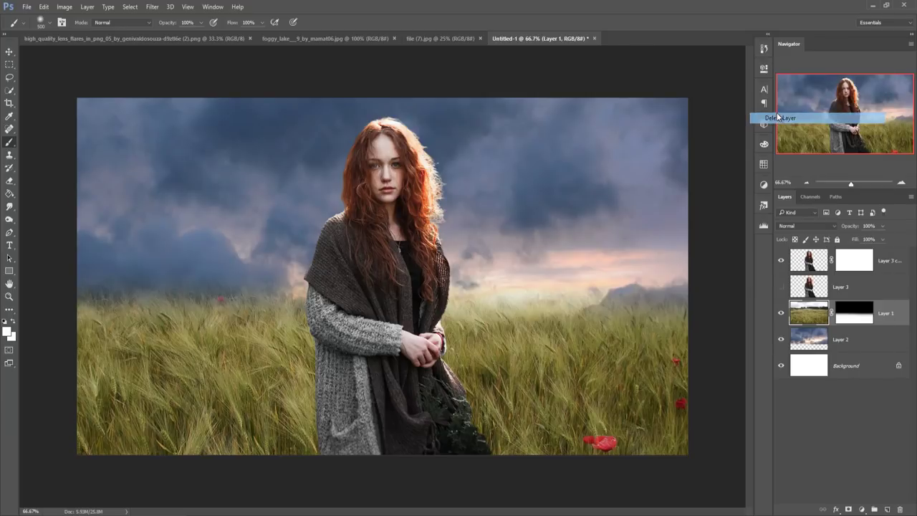
click(481, 194)
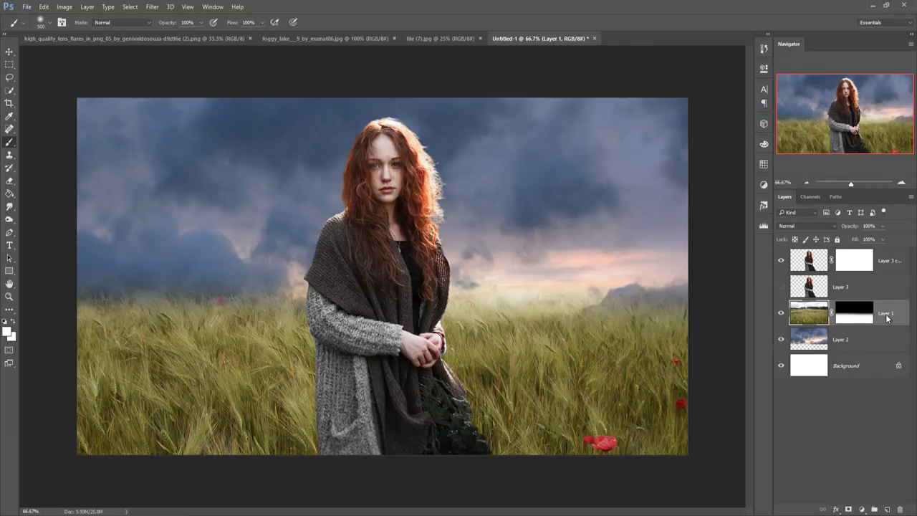
right_click(887, 318)
click(784, 106)
click(542, 159)
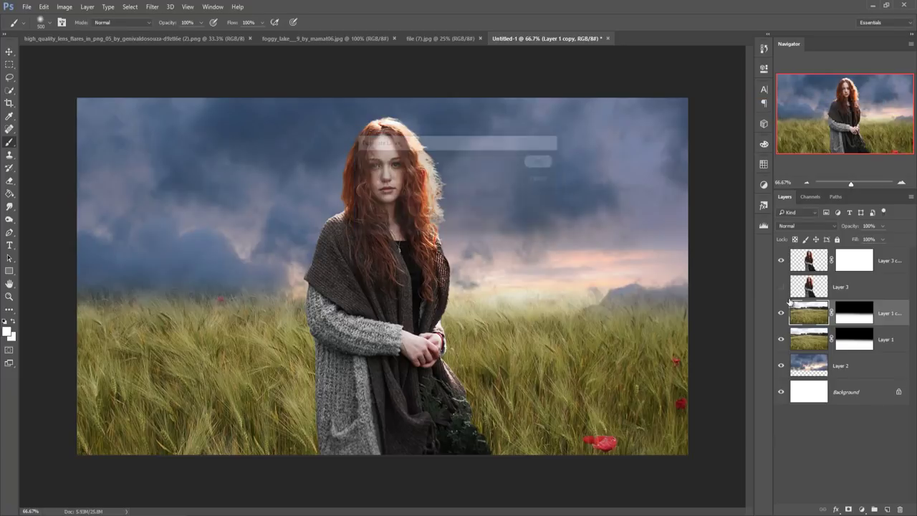
drag(890, 319, 873, 258)
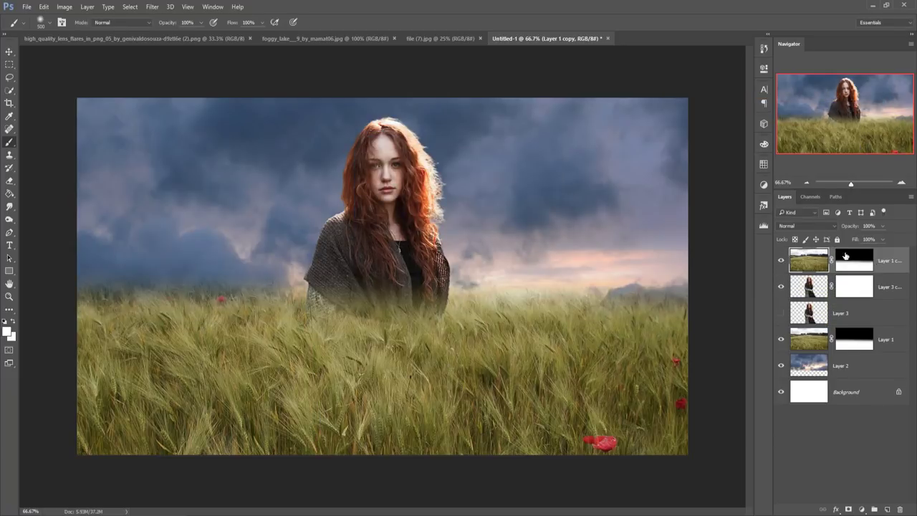
- Paint black on the duplicated field layer's mask to reveal the woman down to her hips, leaving the wheat in front of her lower body
click(854, 257)
key(d)
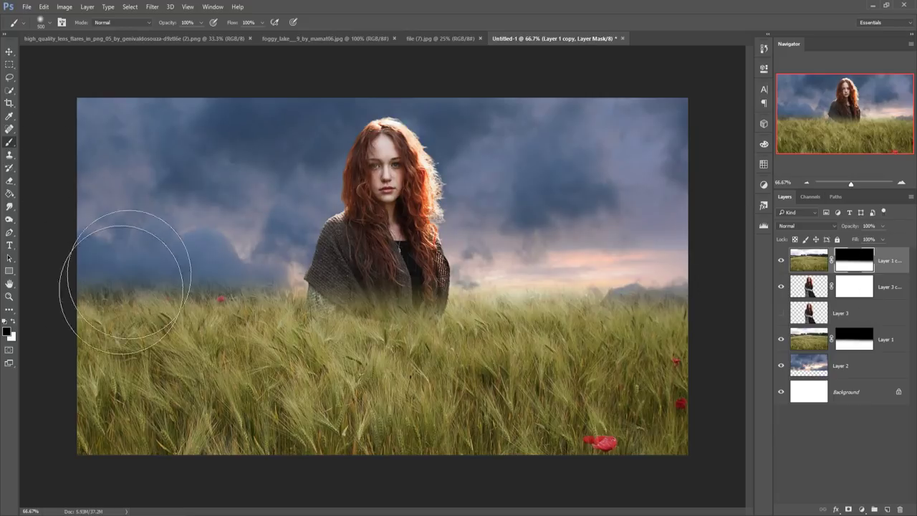
drag(337, 300, 665, 256)
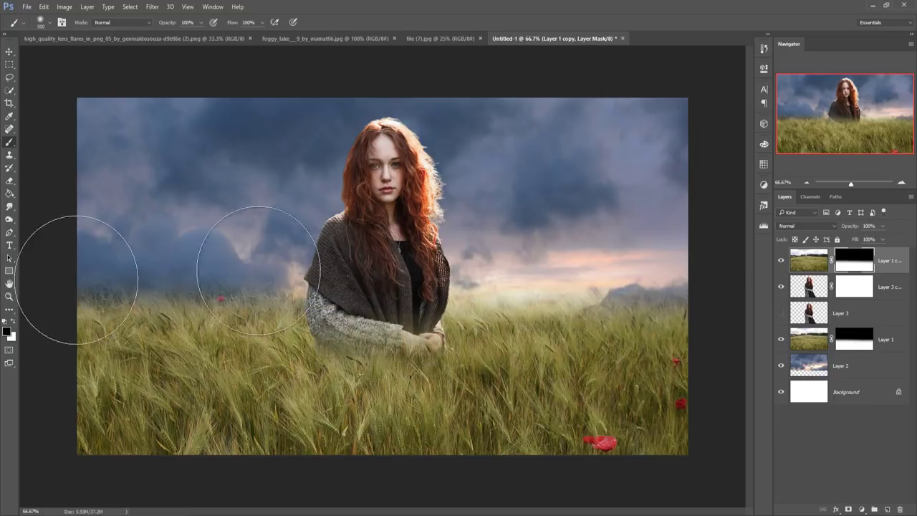
drag(336, 343, 419, 347)
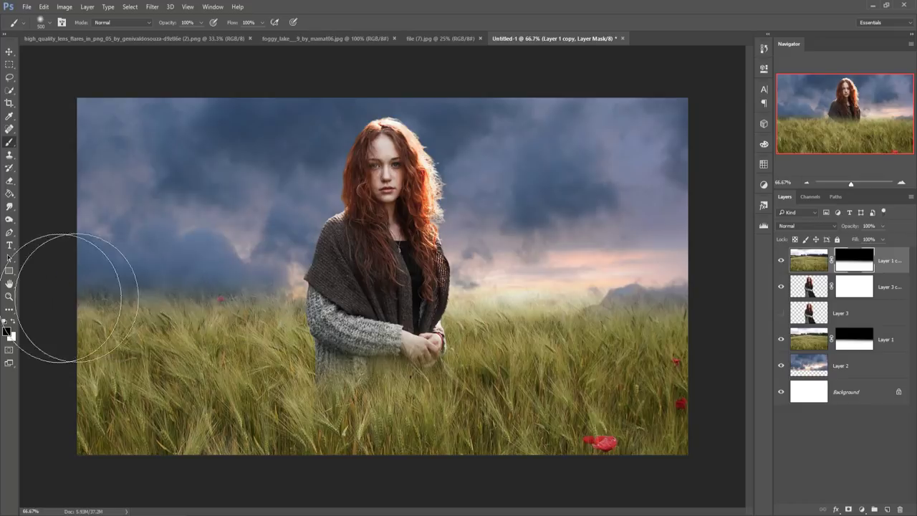
mouse_move(614, 307)
mouse_down()
mouse_move(698, 310)
mouse_move(660, 315)
mouse_move(678, 322)
mouse_move(641, 341)
mouse_up()
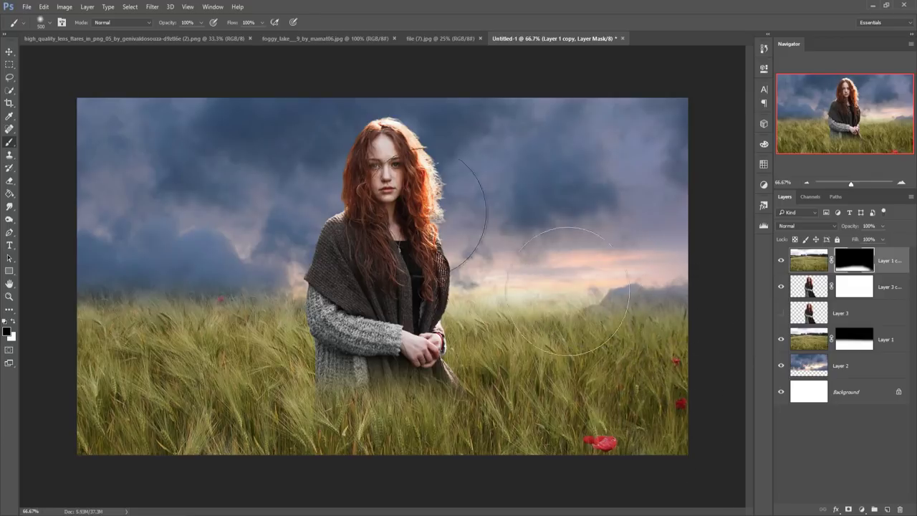
click(9, 51)
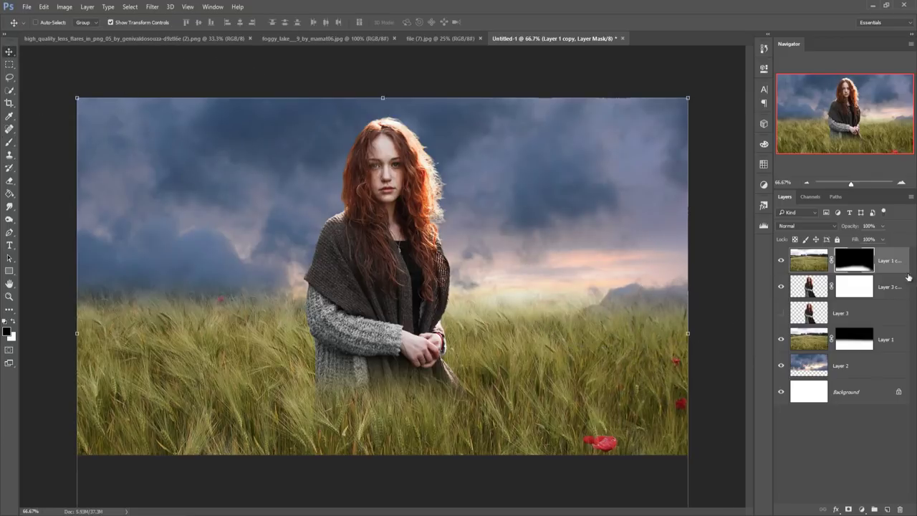
key(ctrl+2)
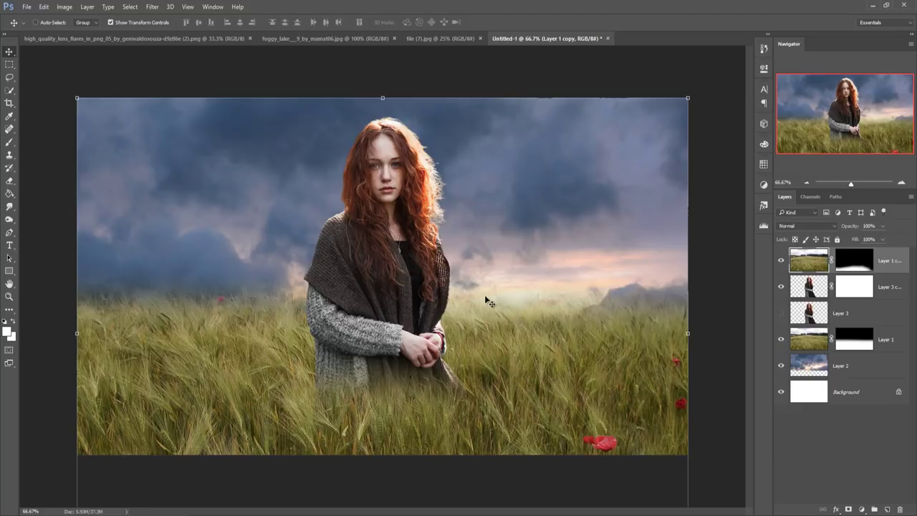
- Copy the orange lens flare image from its own document into the Untitled-1 composite and minimize the flare document
click(424, 40)
click(318, 36)
click(184, 38)
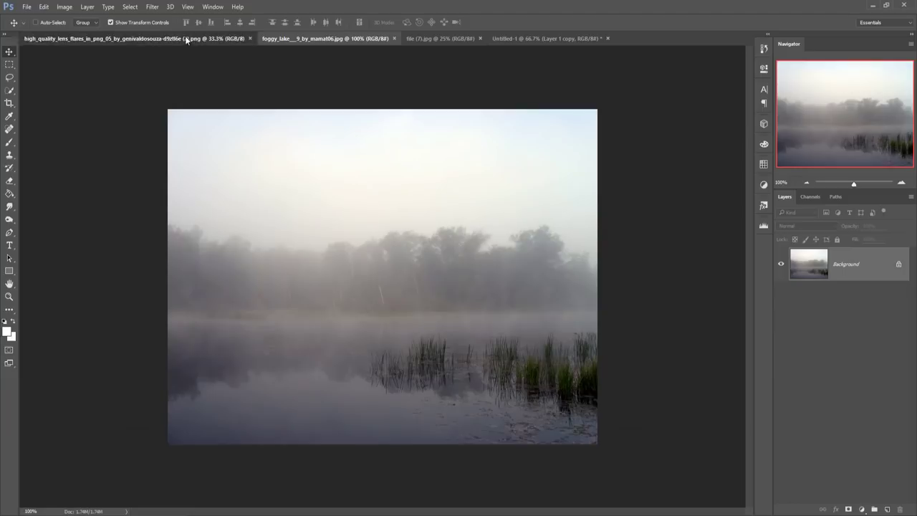
drag(138, 38, 471, 111)
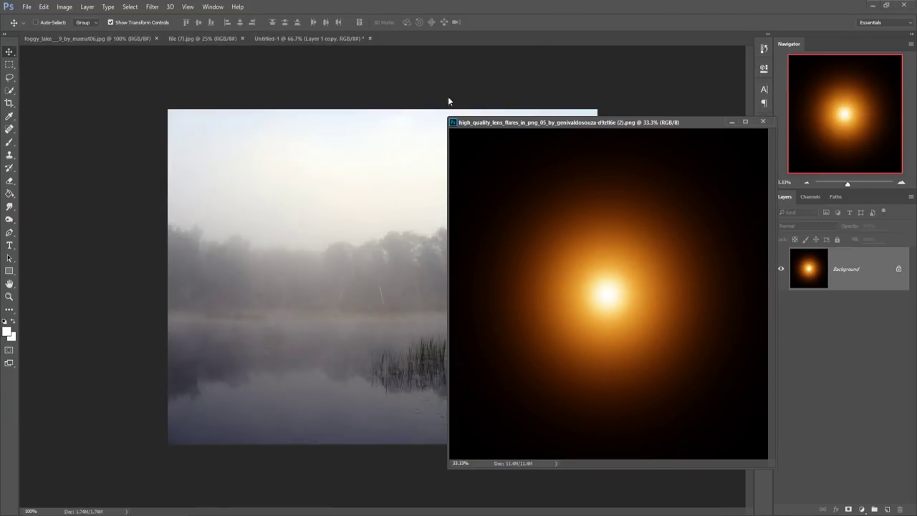
click(306, 38)
click(521, 222)
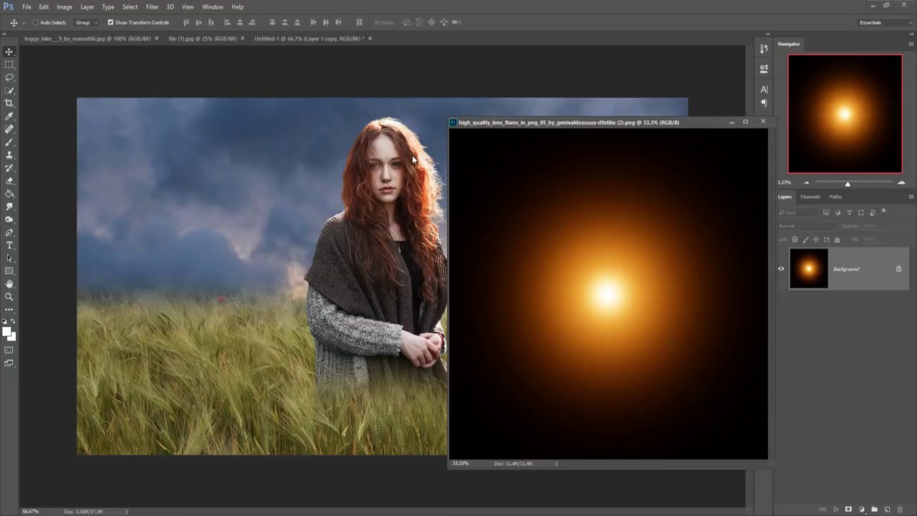
drag(587, 277, 424, 229)
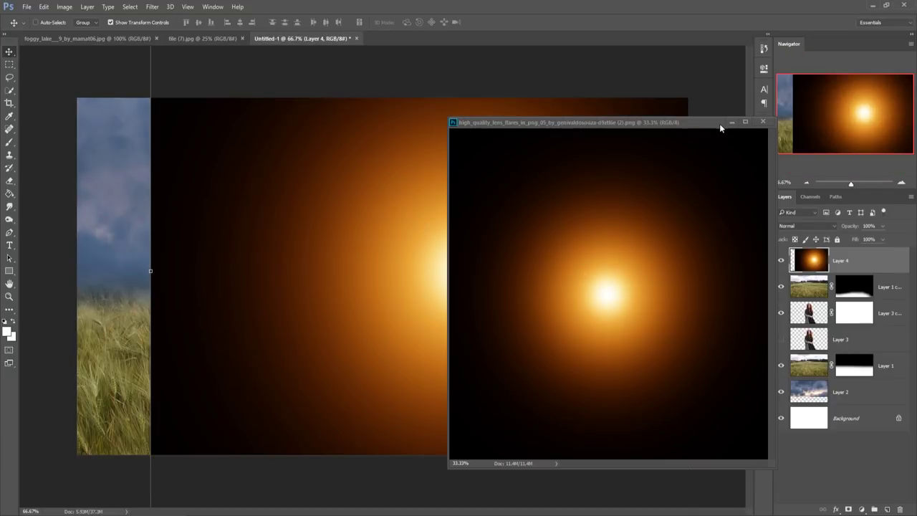
click(731, 122)
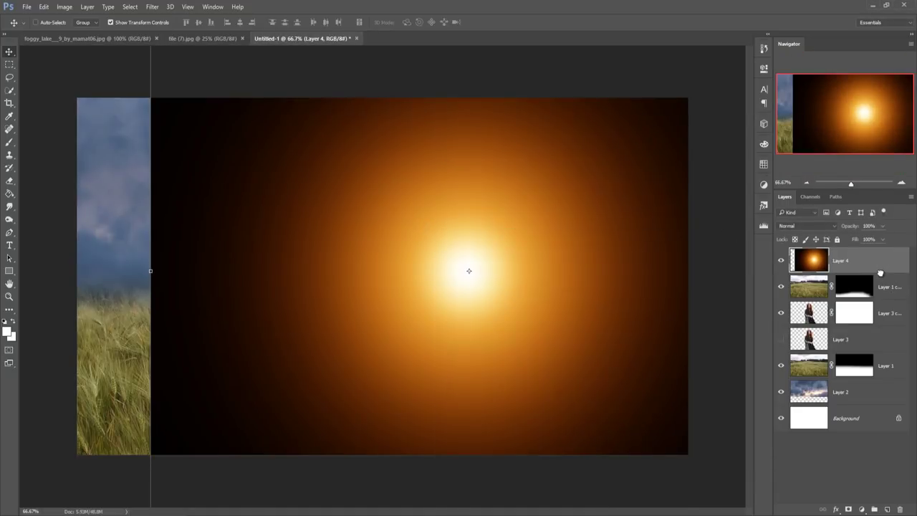
- Place the lens flare layer between Layer 1 and the sky layer, and set its blend mode to Screen
drag(880, 273, 874, 363)
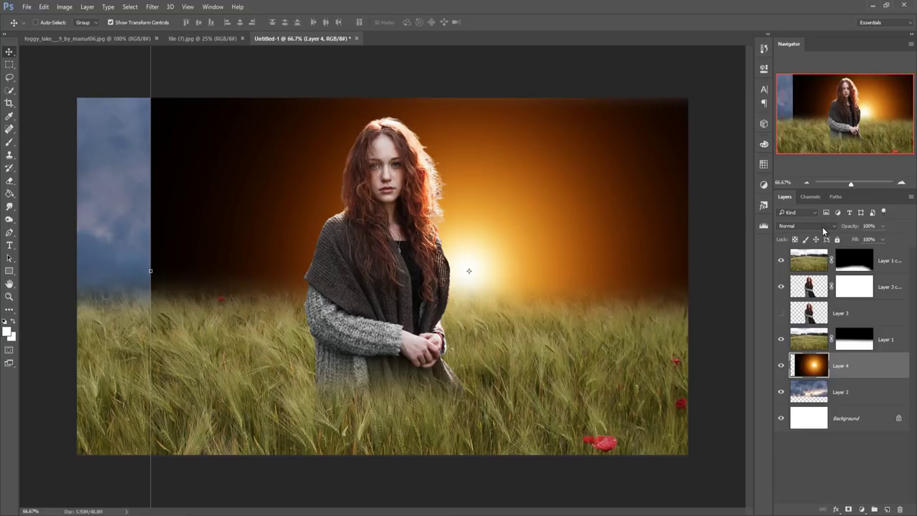
click(822, 226)
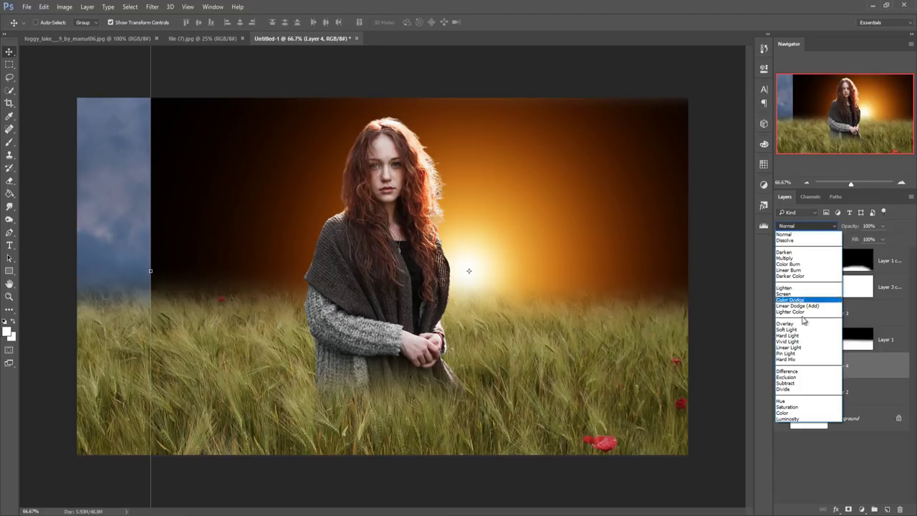
click(784, 293)
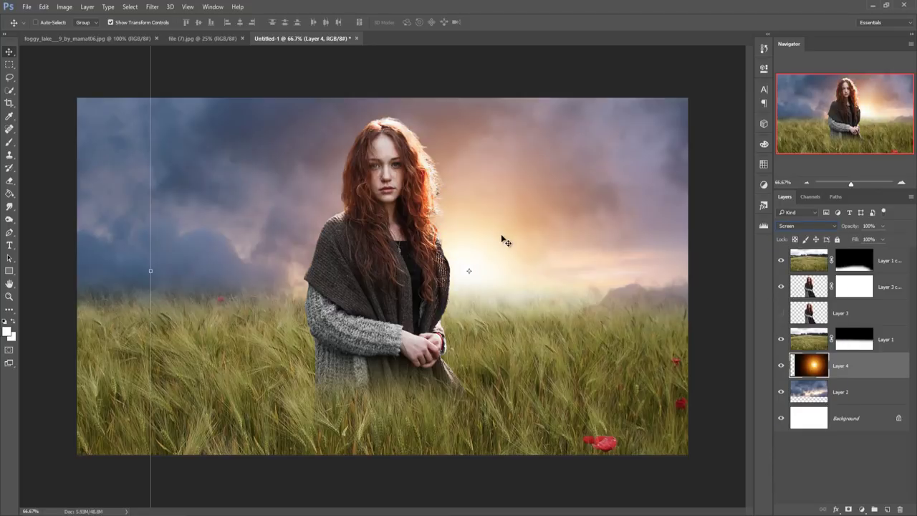
- Position the lens flare behind the upper right of the woman's head and scale it proportionally to 120.30%
drag(504, 241, 450, 136)
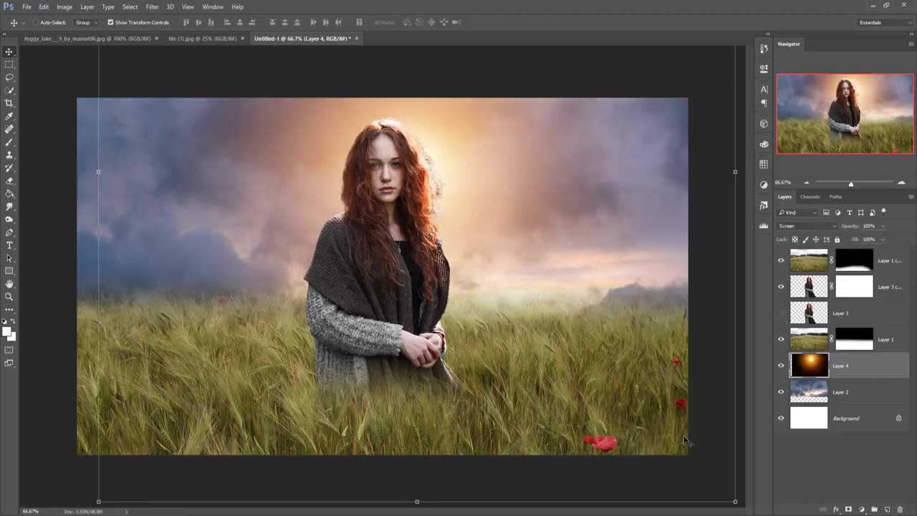
key(ctrl+minus)
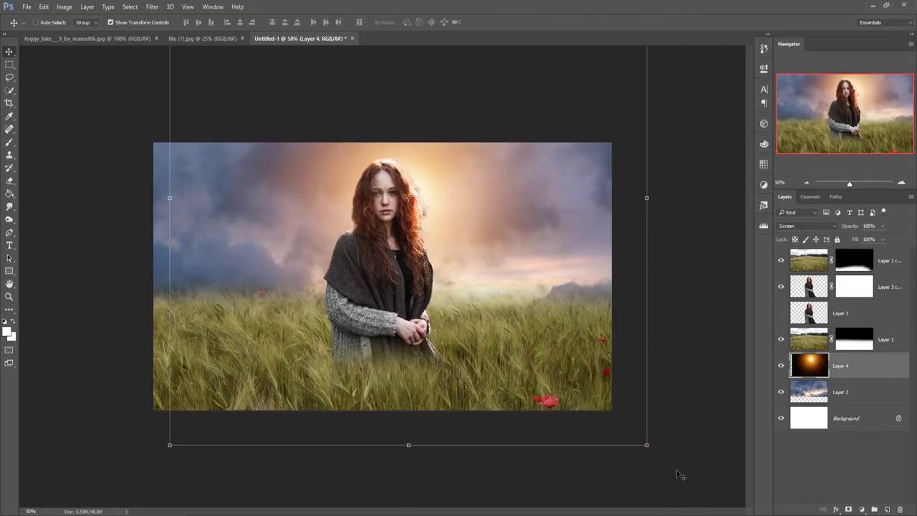
drag(646, 445, 677, 477)
mouse_move(457, 219)
mouse_down()
mouse_move(459, 203)
mouse_move(468, 208)
mouse_move(464, 219)
mouse_up()
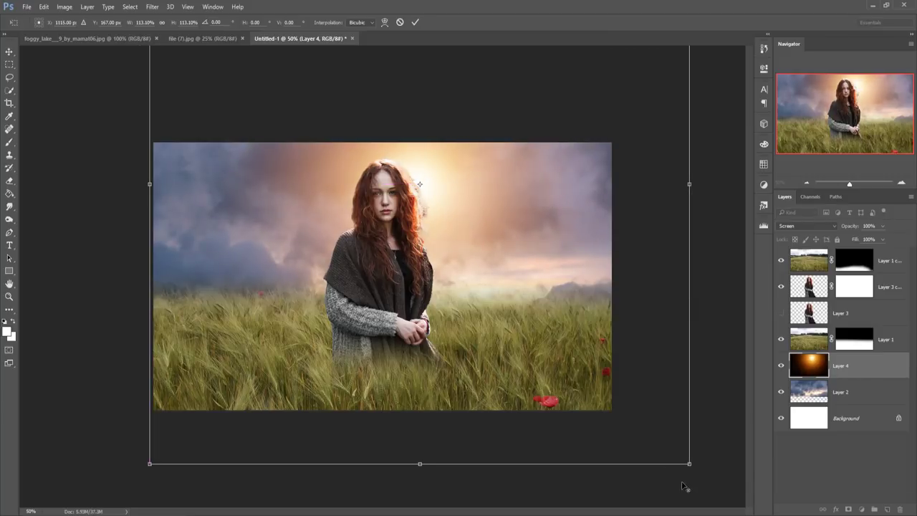
drag(688, 464, 706, 481)
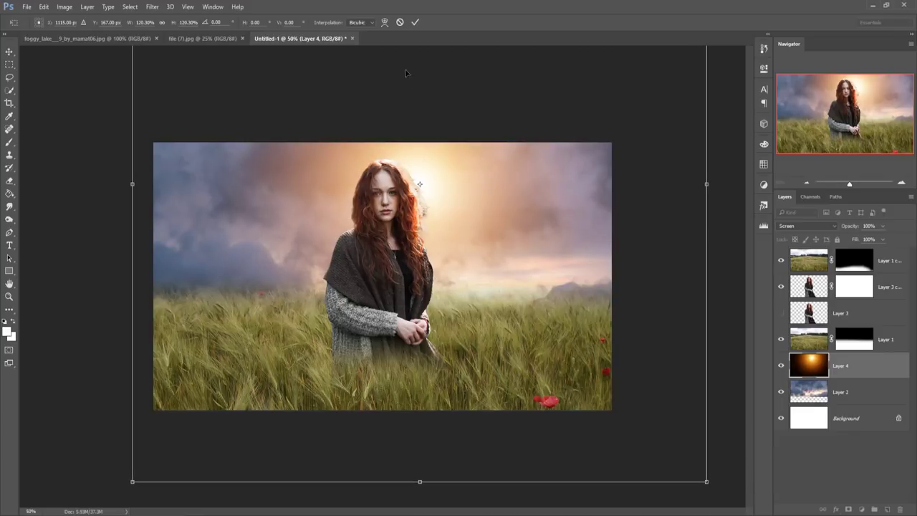
click(415, 23)
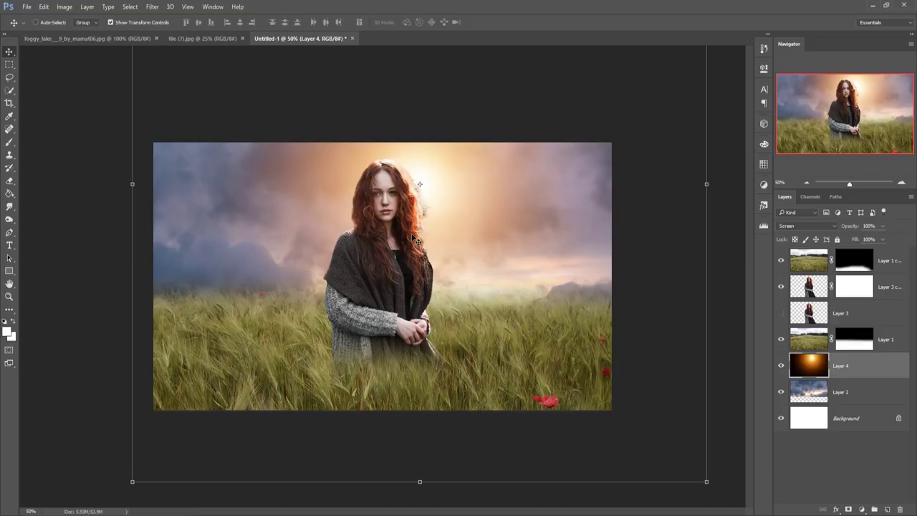
- Duplicate the lens flare layer, Layer 4, and place the copy at the top of the layer stack
right_click(872, 368)
click(769, 106)
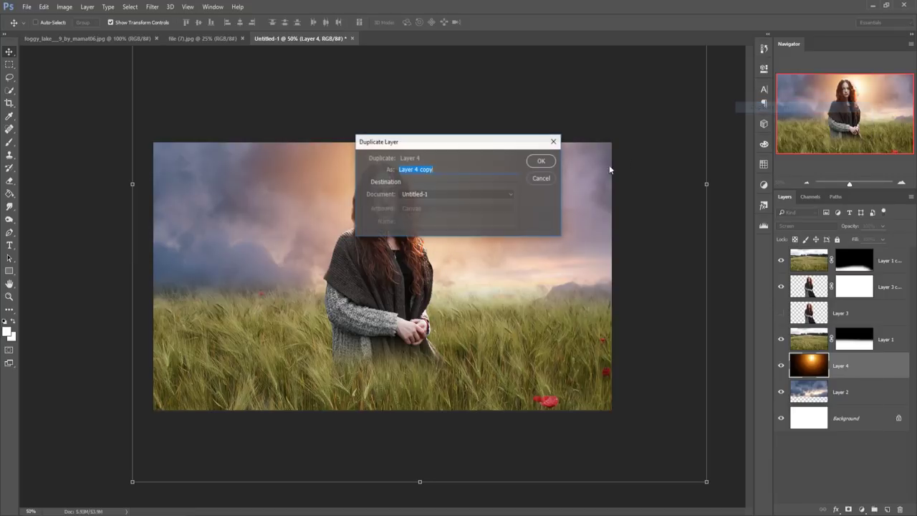
click(541, 160)
drag(867, 364, 862, 255)
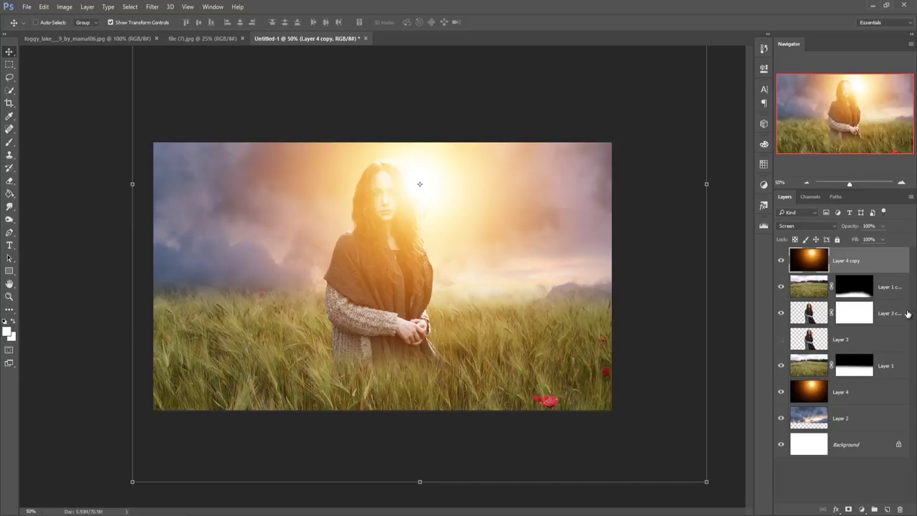
- Reduce the Fill of the duplicated lens flare layer to 36%
click(883, 240)
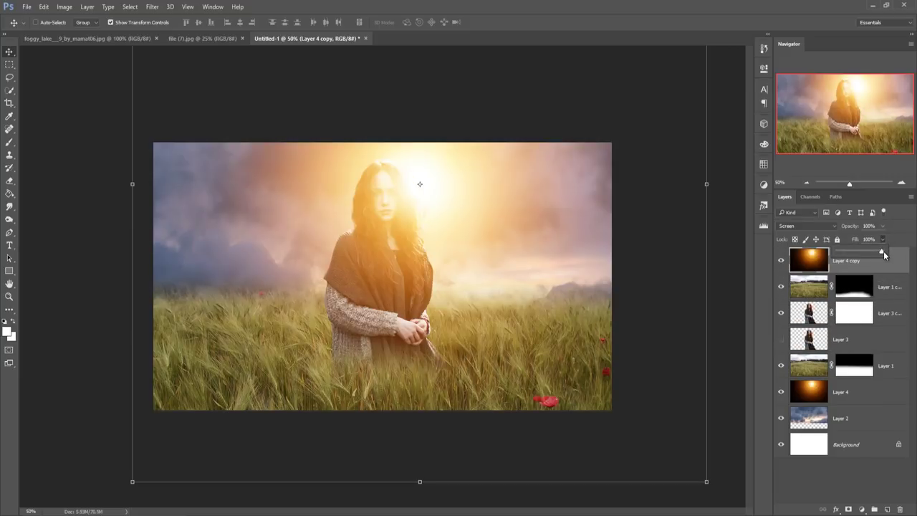
drag(882, 253, 856, 253)
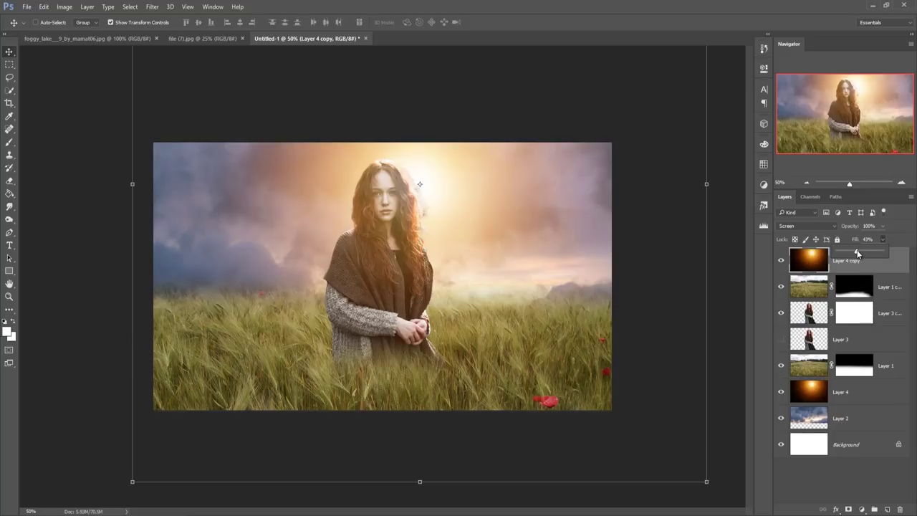
drag(858, 253, 853, 250)
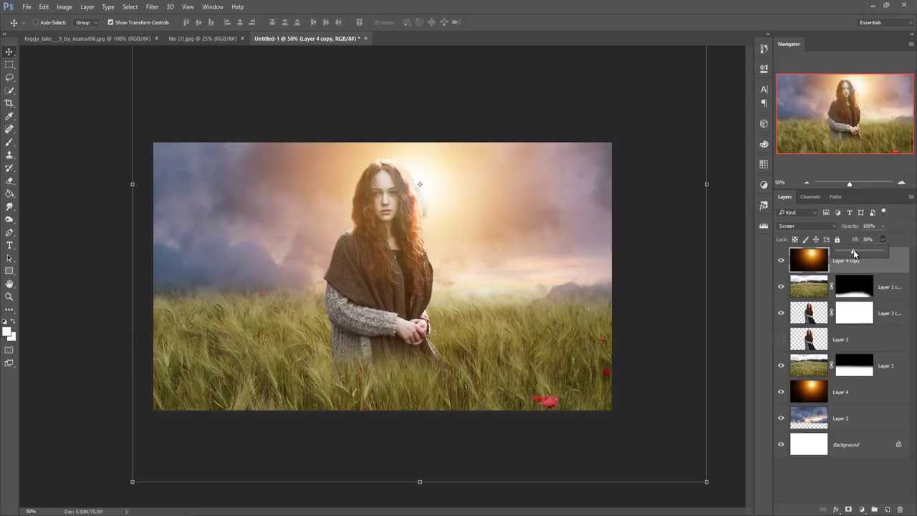
- On the Layer 3 copy mask, paint black with a 100 px brush at 17% opacity over the hair edge facing the sun
click(857, 315)
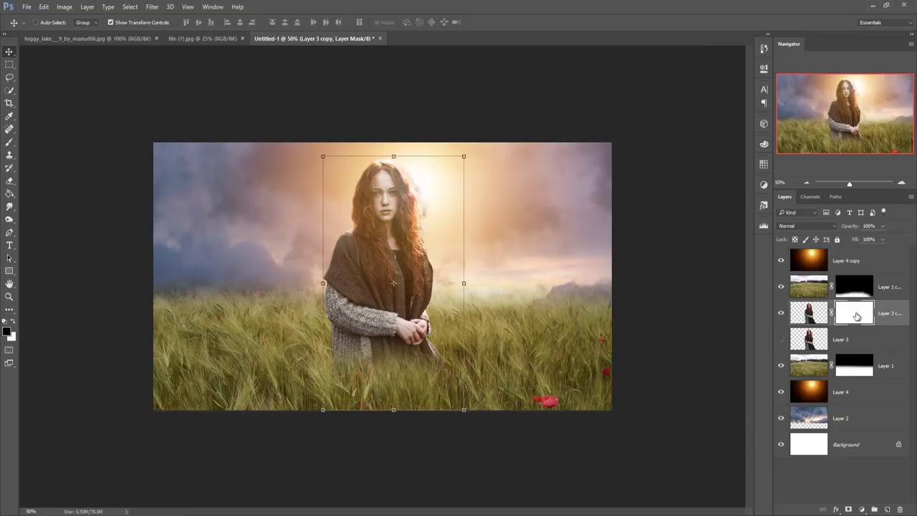
click(10, 143)
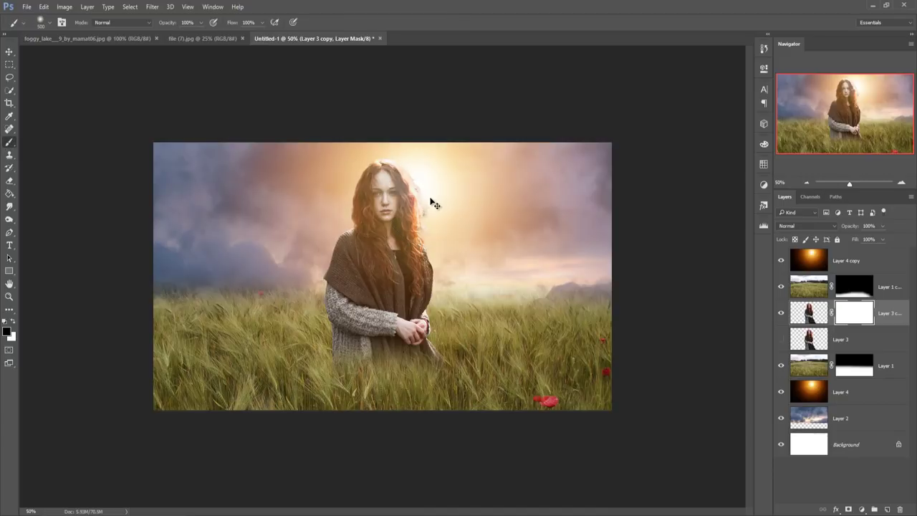
key(ctrl+plus)
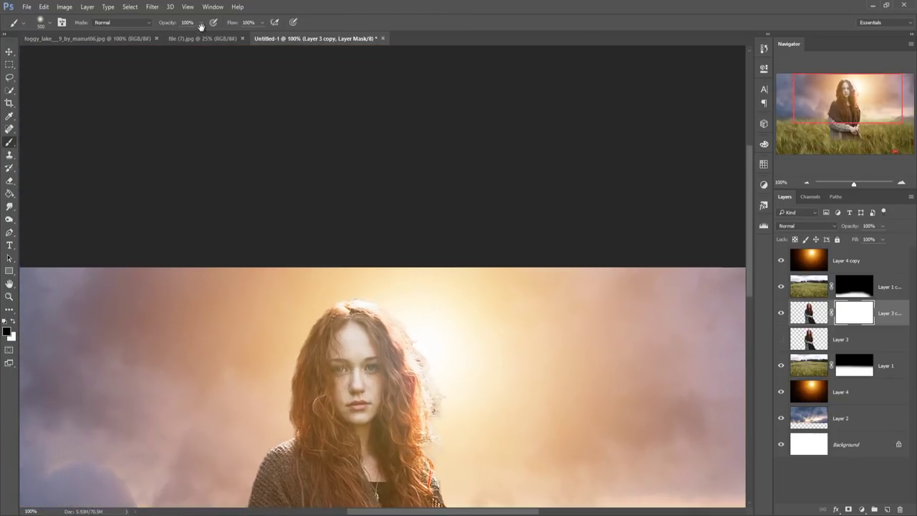
click(200, 22)
drag(198, 36, 161, 37)
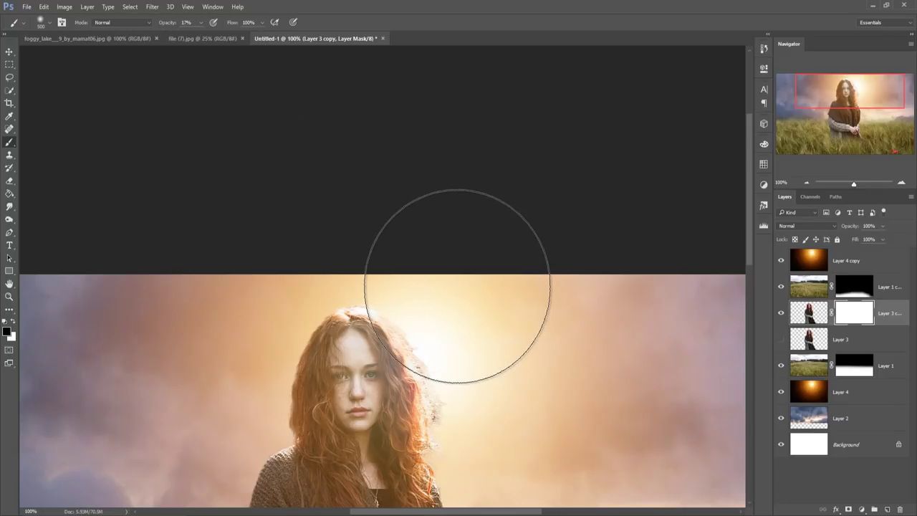
key(bracketleft)
key(bracketleft)
key(bracketleft)
key(bracketleft)
key(bracketleft)
key(bracketleft)
key(bracketleft)
key(bracketleft)
key(bracketleft)
key(bracketleft)
key(bracketleft)
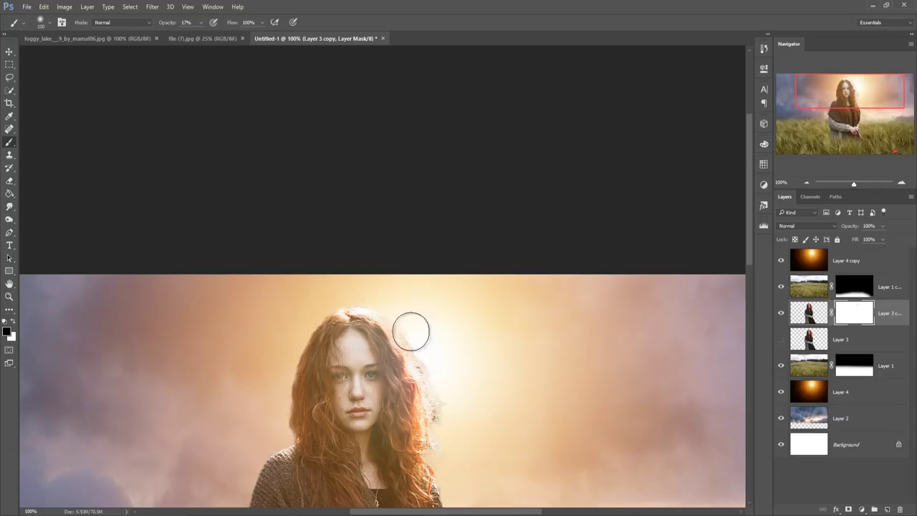
mouse_move(403, 327)
mouse_down()
mouse_move(454, 396)
mouse_move(459, 431)
mouse_move(444, 442)
mouse_move(449, 460)
mouse_move(438, 403)
mouse_move(441, 409)
mouse_move(446, 434)
mouse_move(412, 343)
mouse_move(435, 404)
mouse_move(436, 373)
mouse_up()
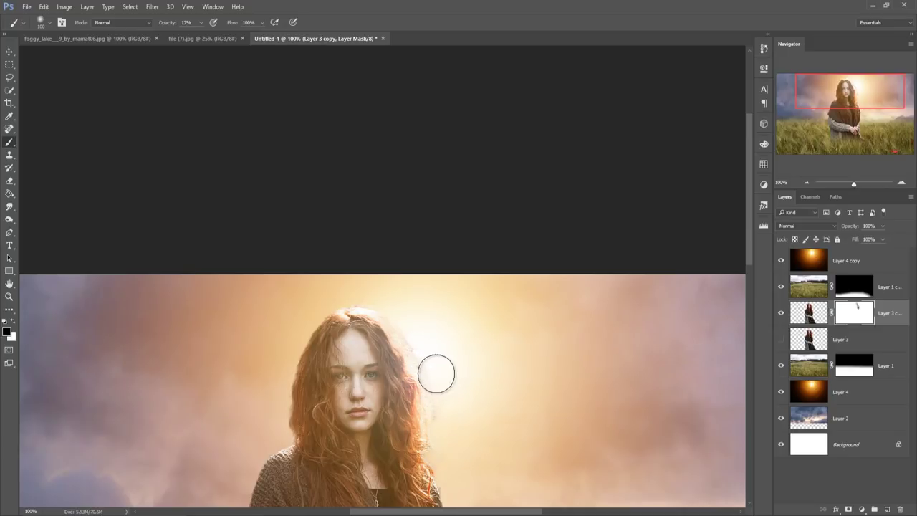
mouse_move(401, 287)
mouse_down()
mouse_move(451, 432)
mouse_move(436, 342)
mouse_move(472, 471)
mouse_move(408, 323)
mouse_move(434, 338)
mouse_move(405, 341)
mouse_move(365, 286)
mouse_up()
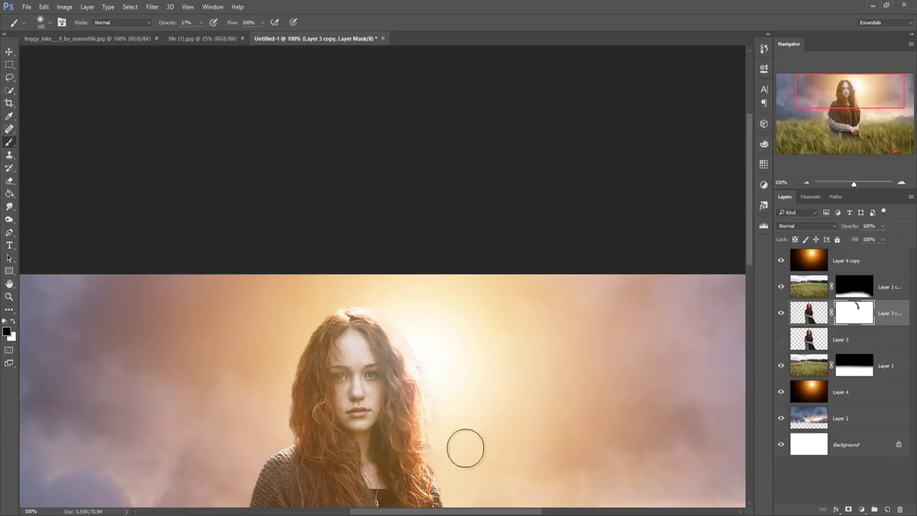
scroll(489, 444, down, 3)
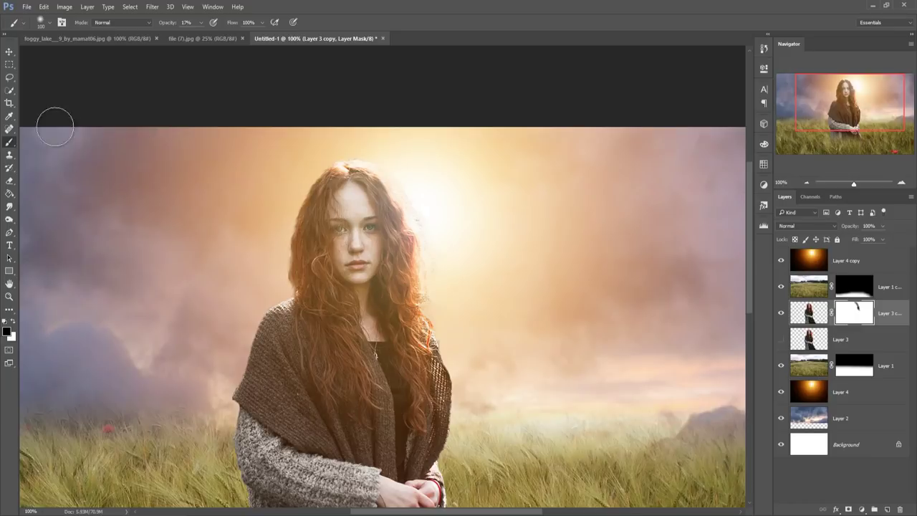
click(9, 52)
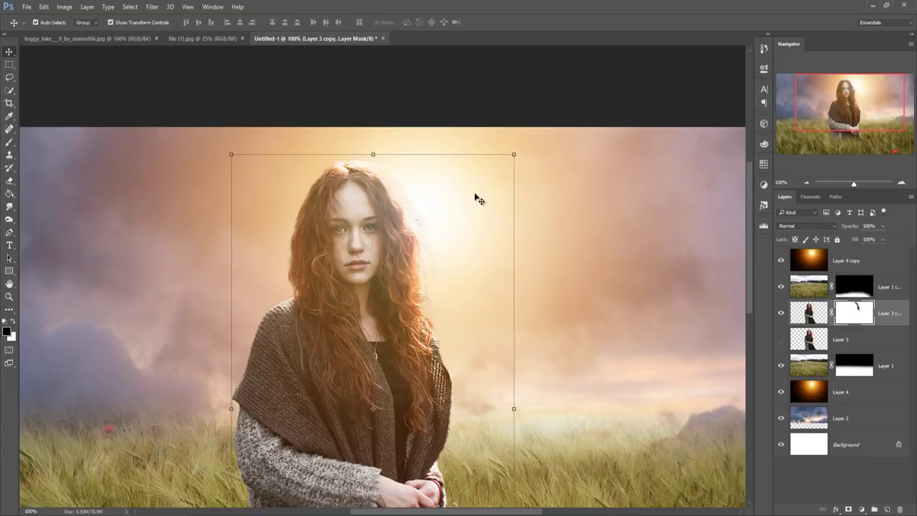
key(ctrl+minus)
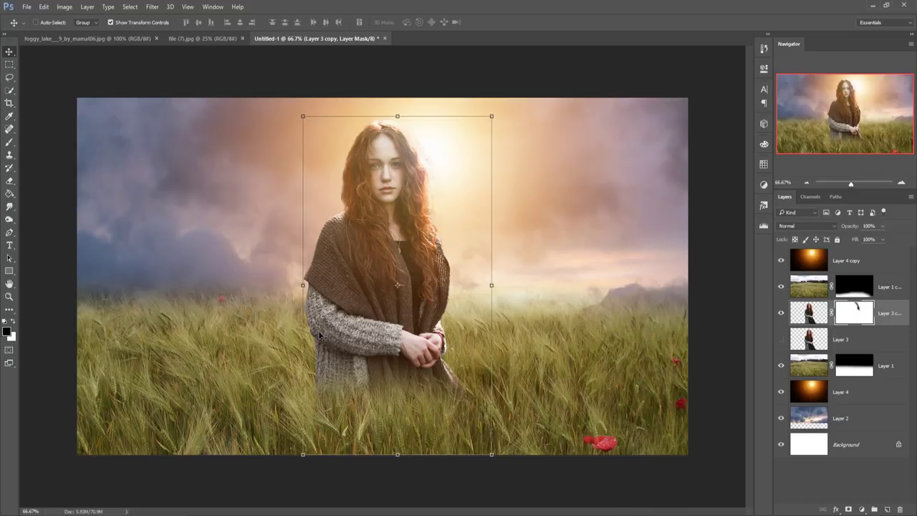
- Add a new layer above the woman's masked layer and fill it with 50% gray
click(887, 509)
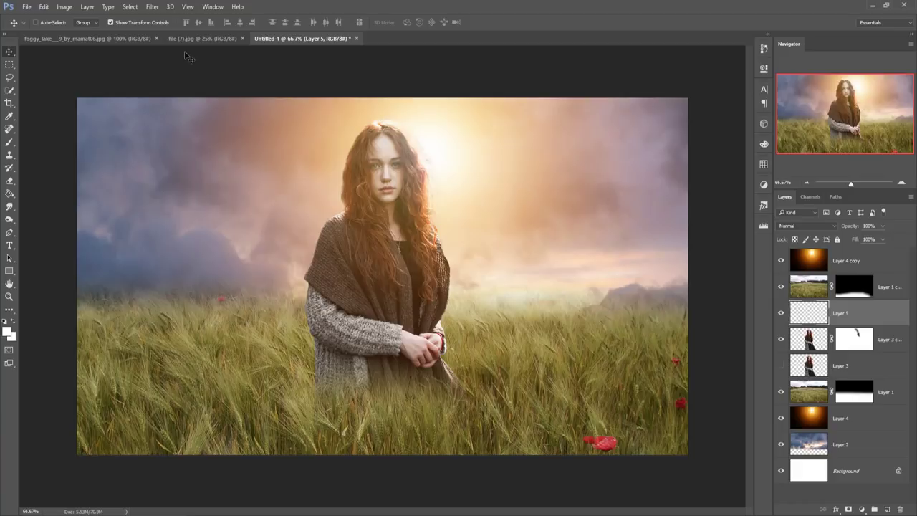
click(43, 8)
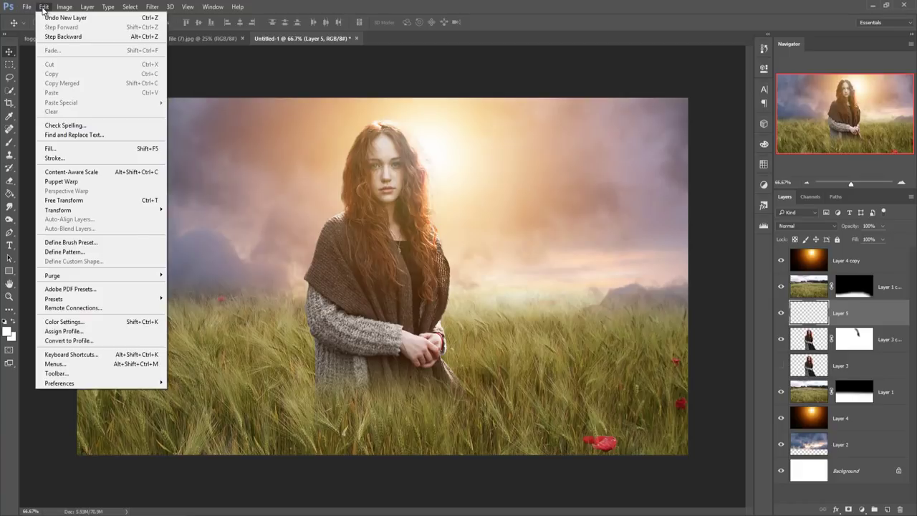
click(66, 148)
click(597, 345)
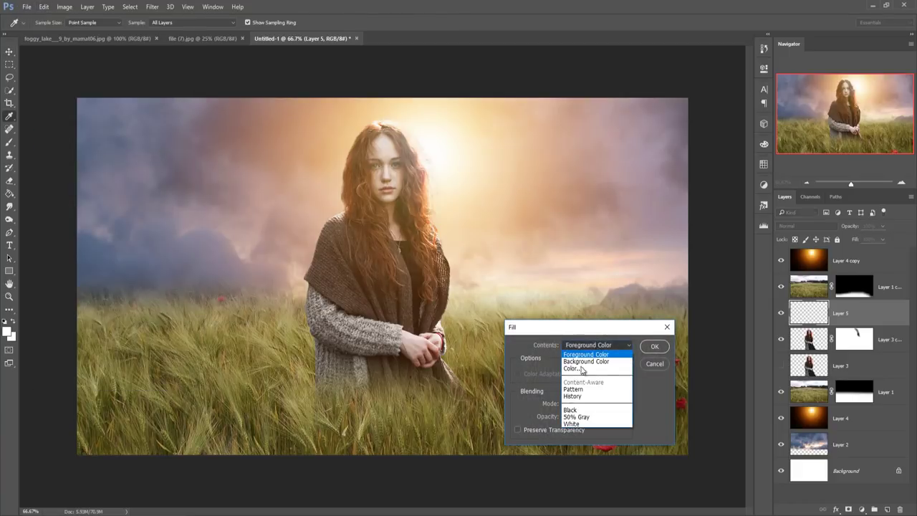
click(578, 419)
click(653, 347)
key(v)
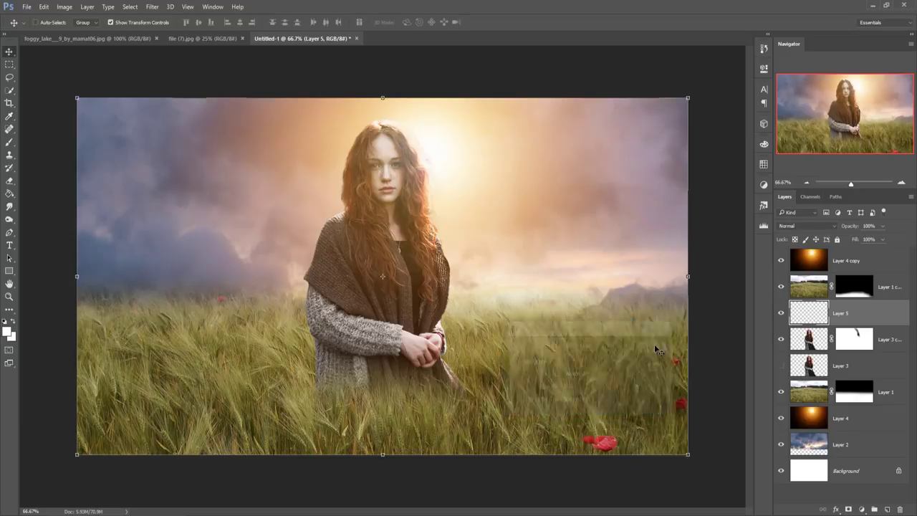
- Clip the gray layer to the woman's layer and set its blend mode to Overlay
right_click(843, 315)
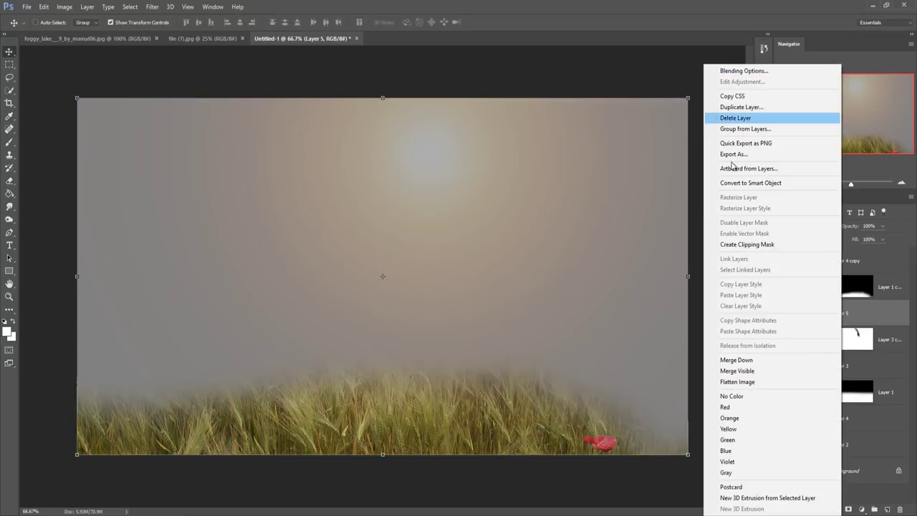
click(799, 246)
click(814, 224)
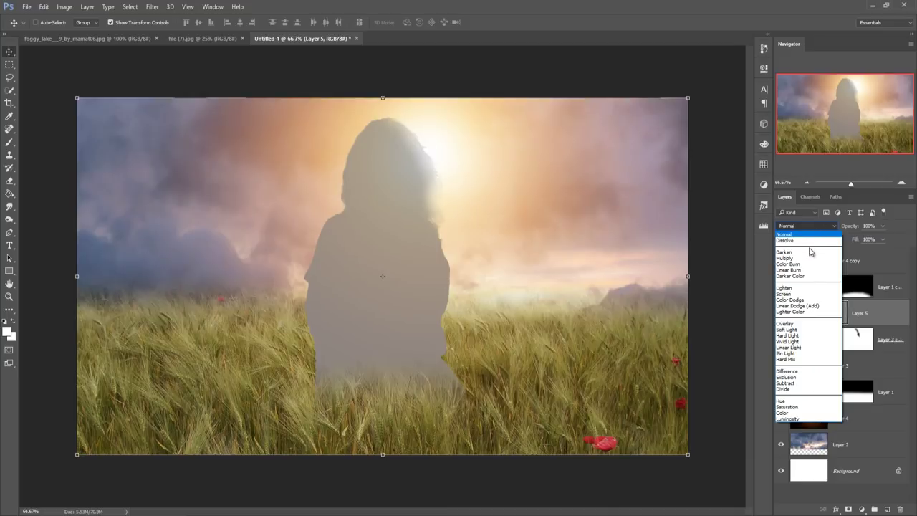
click(788, 324)
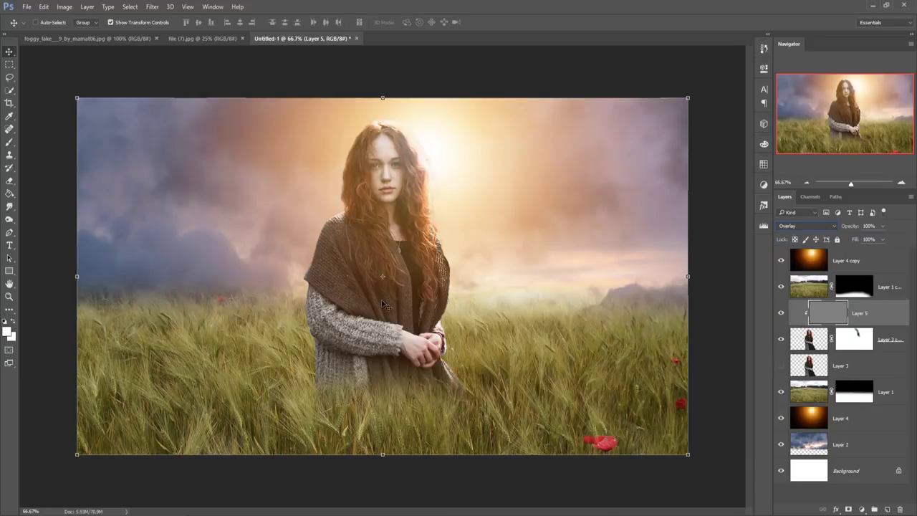
- Brighten the woman's hair on the gray layer using the Dodge Tool with a 70 px brush
right_click(9, 219)
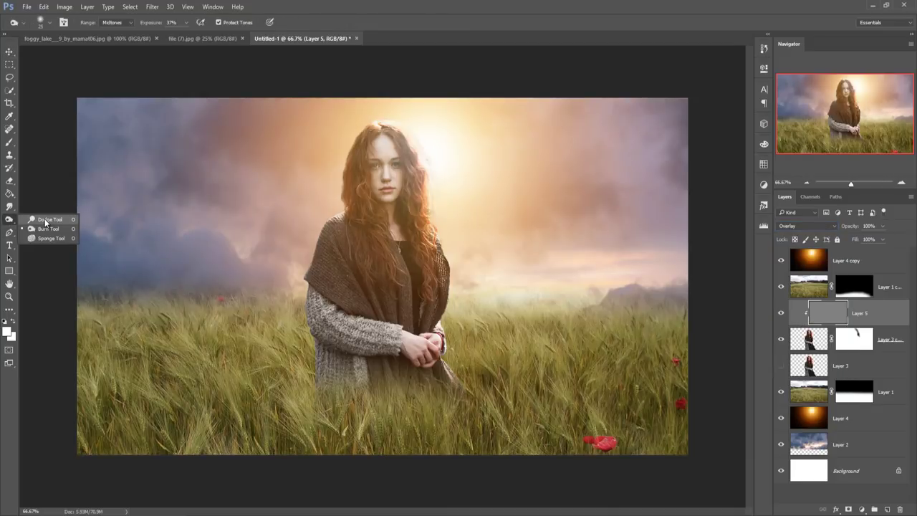
click(43, 217)
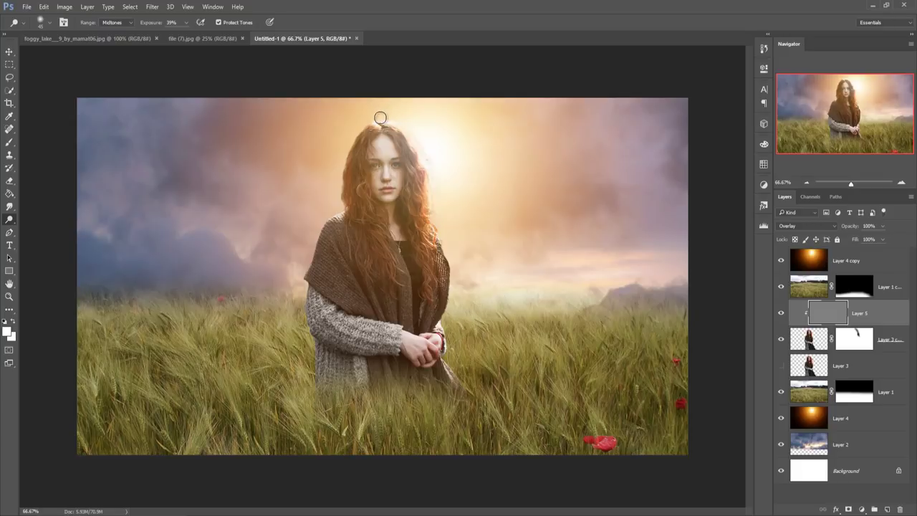
key(bracketright)
key(bracketright)
key(bracketright)
drag(347, 148, 338, 213)
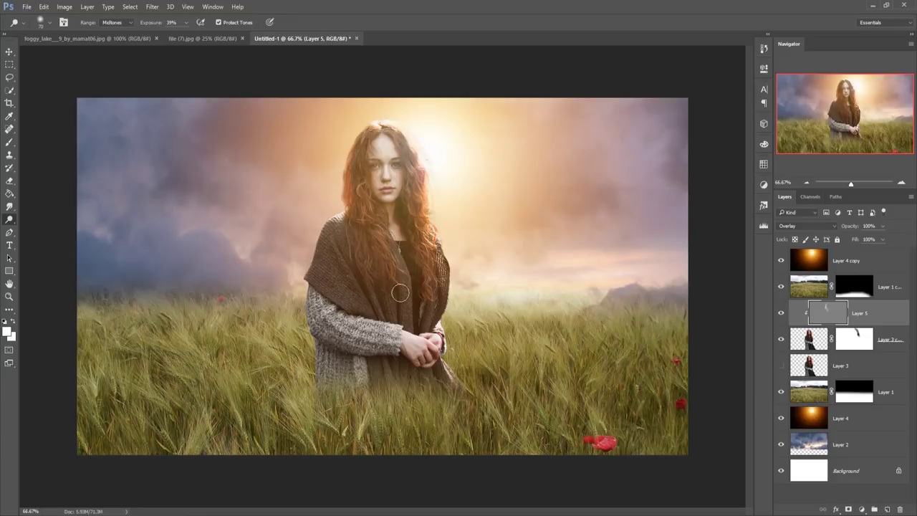
mouse_move(400, 292)
mouse_down()
mouse_move(385, 254)
mouse_move(384, 278)
mouse_move(426, 218)
mouse_move(433, 303)
mouse_up()
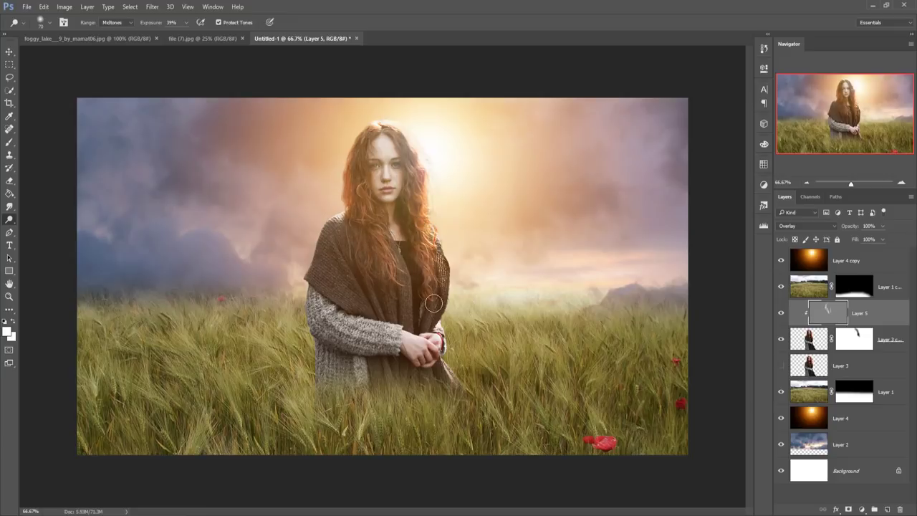
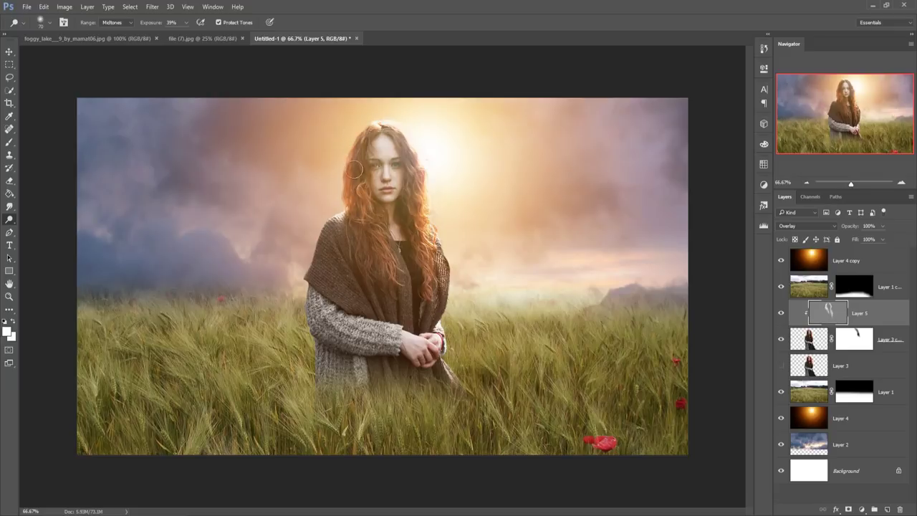
- Dodge the outer edges of the woman's sleeve and cardigan, plus the long hair strands and shawl folds on her chest
mouse_move(303, 274)
mouse_down()
mouse_move(301, 298)
mouse_move(306, 277)
mouse_move(322, 380)
mouse_up()
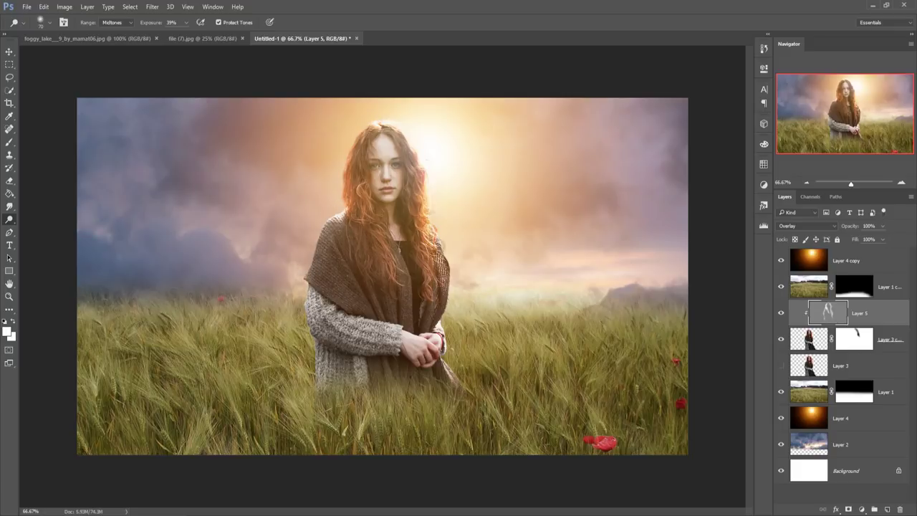
mouse_move(444, 351)
mouse_down()
mouse_move(440, 371)
mouse_move(455, 388)
mouse_up()
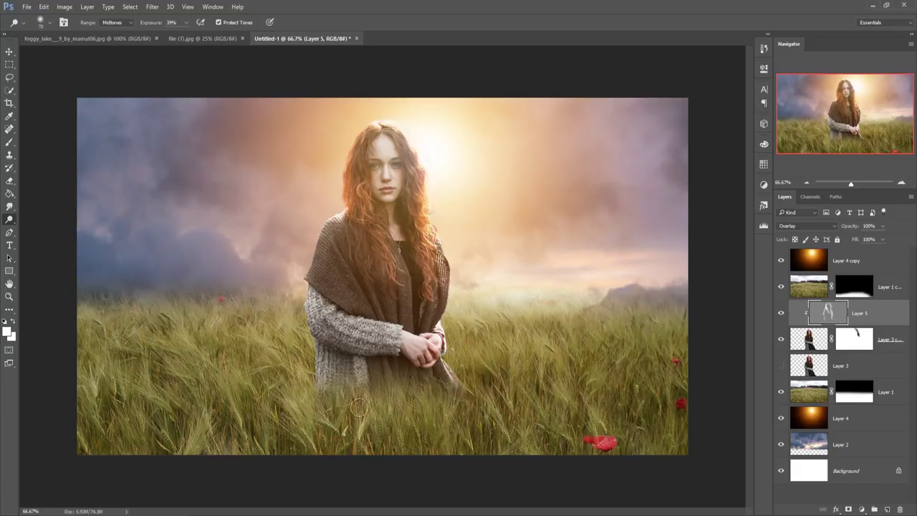
drag(355, 234, 381, 297)
drag(365, 249, 380, 310)
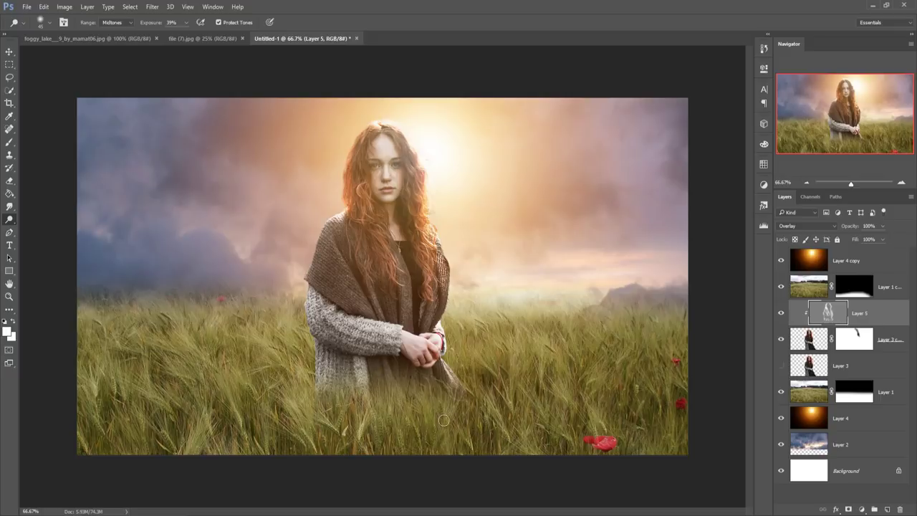
click(9, 52)
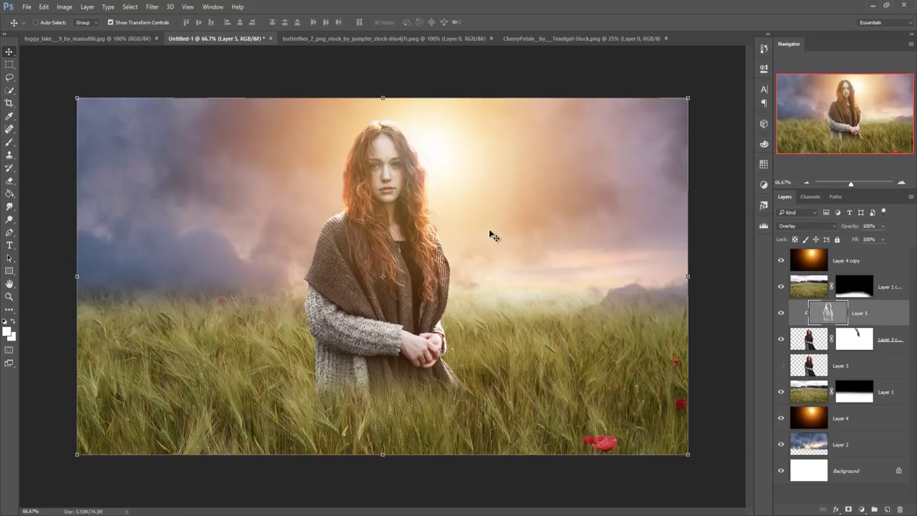
- Lasso the upper-right butterfly in the butterflies file, float that document, and copy the butterfly into the composite beside the woman's head
click(401, 39)
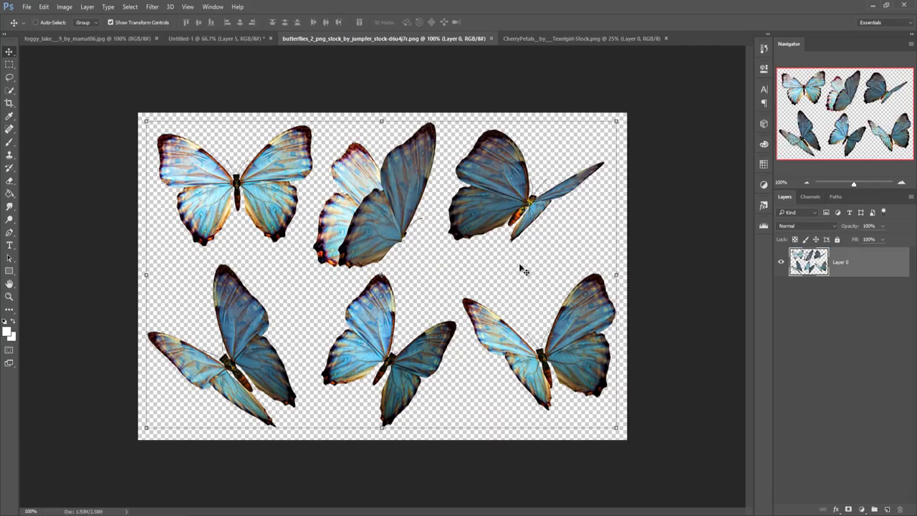
drag(9, 82, 39, 77)
mouse_move(483, 121)
mouse_down()
mouse_move(463, 136)
mouse_move(446, 169)
mouse_move(450, 250)
mouse_move(518, 262)
mouse_move(575, 237)
mouse_move(607, 190)
mouse_move(617, 146)
mouse_move(482, 122)
mouse_up()
key(v)
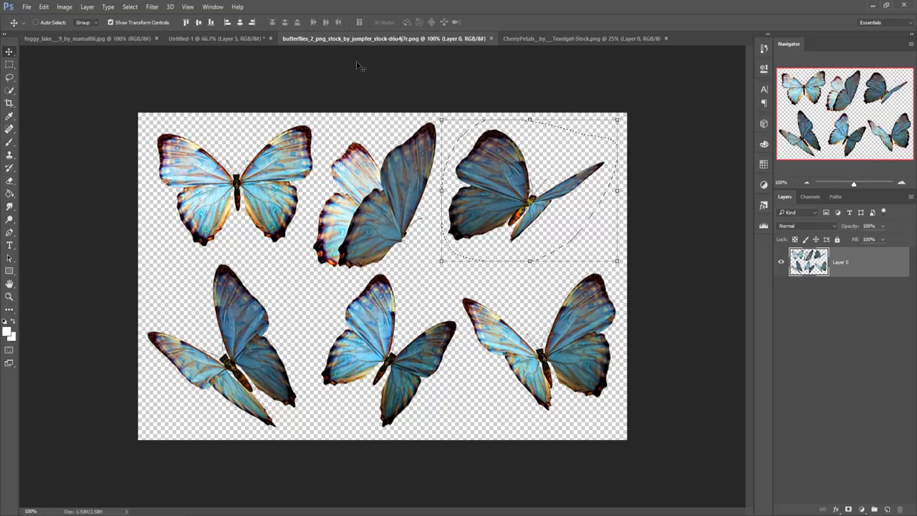
mouse_move(368, 39)
mouse_down()
mouse_move(373, 83)
mouse_move(494, 81)
mouse_up()
drag(796, 171, 294, 165)
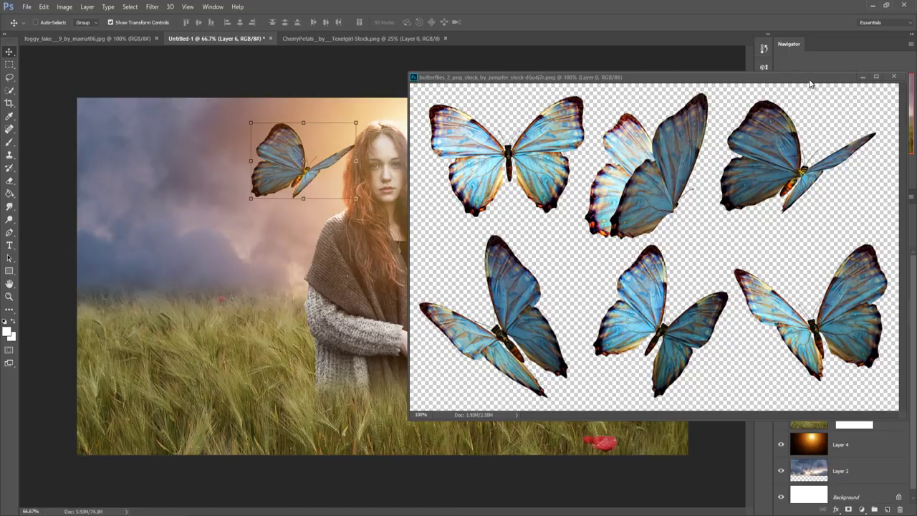
- Lasso the lower-right butterfly and copy it into the composite above the horizon at the far left of the scene
drag(809, 84, 756, 111)
click(9, 76)
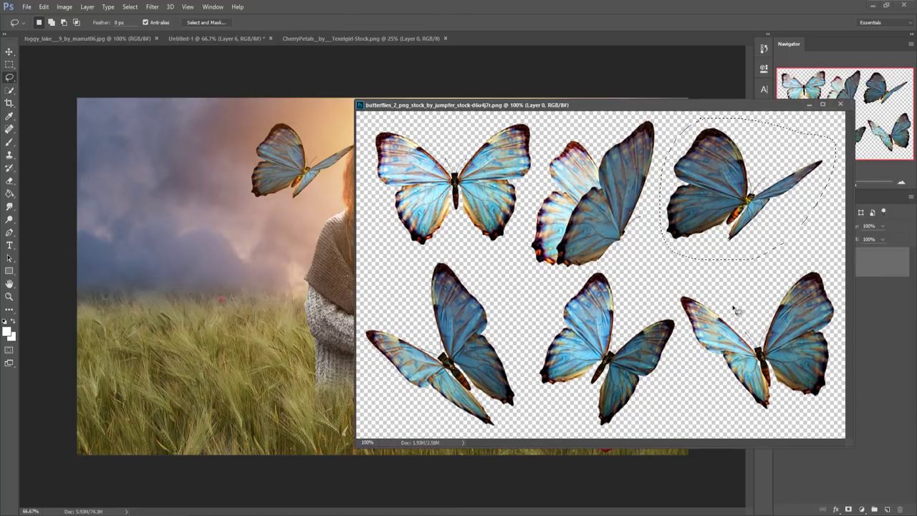
mouse_move(696, 289)
mouse_down()
mouse_move(710, 379)
mouse_move(756, 426)
mouse_move(798, 429)
mouse_move(822, 415)
mouse_move(838, 295)
mouse_move(808, 252)
mouse_move(680, 290)
mouse_up()
click(9, 52)
mouse_move(806, 344)
mouse_down()
mouse_move(192, 252)
mouse_move(212, 269)
mouse_up()
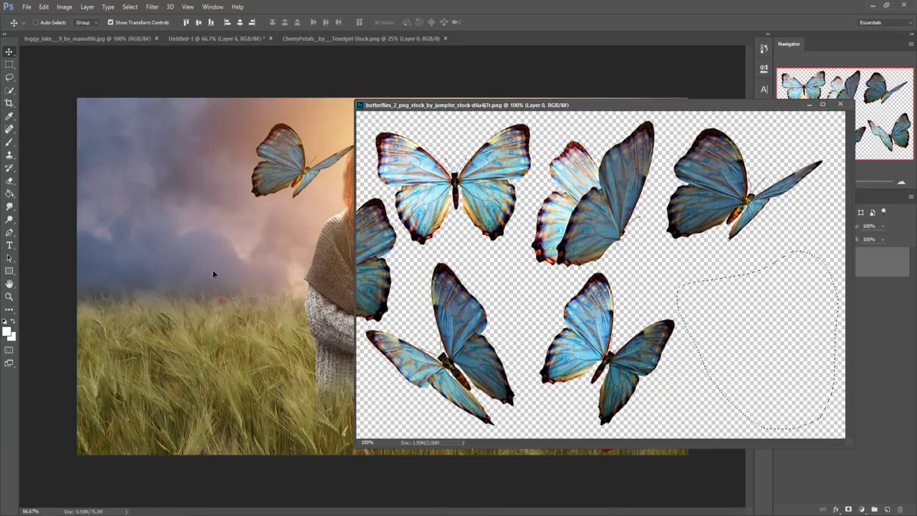
- Lasso the upper-middle butterfly and copy it into the composite just below the butterfly beside the woman's head
click(10, 76)
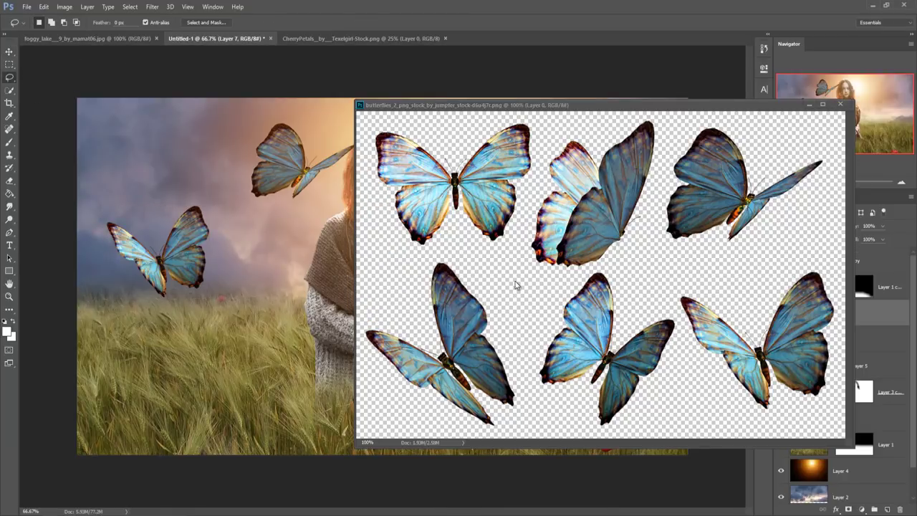
click(566, 136)
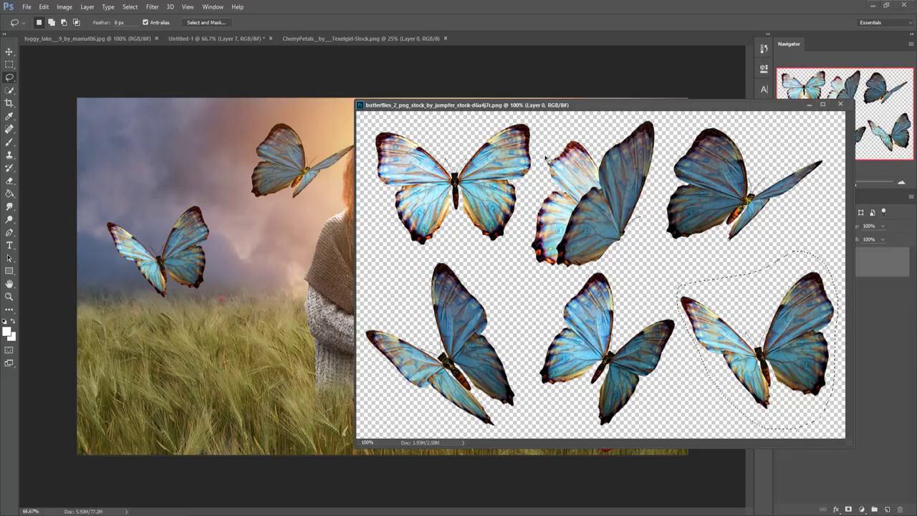
mouse_move(555, 138)
mouse_down()
mouse_move(525, 217)
mouse_move(520, 291)
mouse_move(576, 280)
mouse_move(625, 250)
mouse_move(654, 203)
mouse_move(666, 146)
mouse_move(663, 124)
mouse_move(636, 117)
mouse_move(550, 148)
mouse_up()
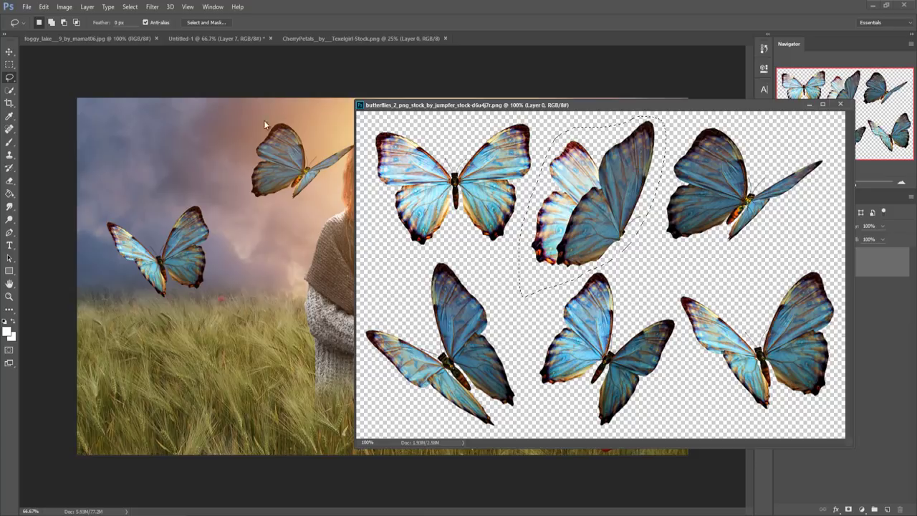
click(9, 52)
mouse_move(586, 178)
mouse_down()
mouse_move(280, 191)
mouse_move(270, 210)
mouse_up()
click(816, 106)
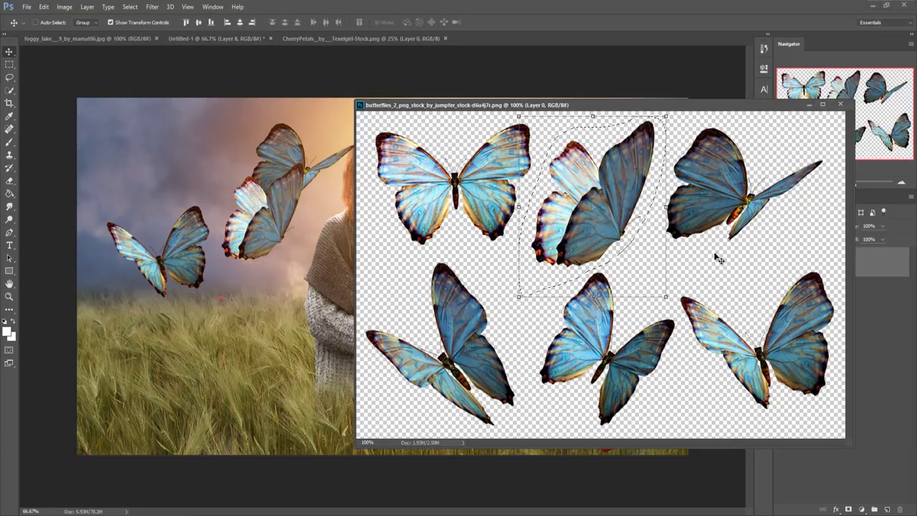
- Minimize the butterflies document and move the newest butterfly to the other side of the woman, beside the sun glow
click(808, 105)
key(ctrl+t)
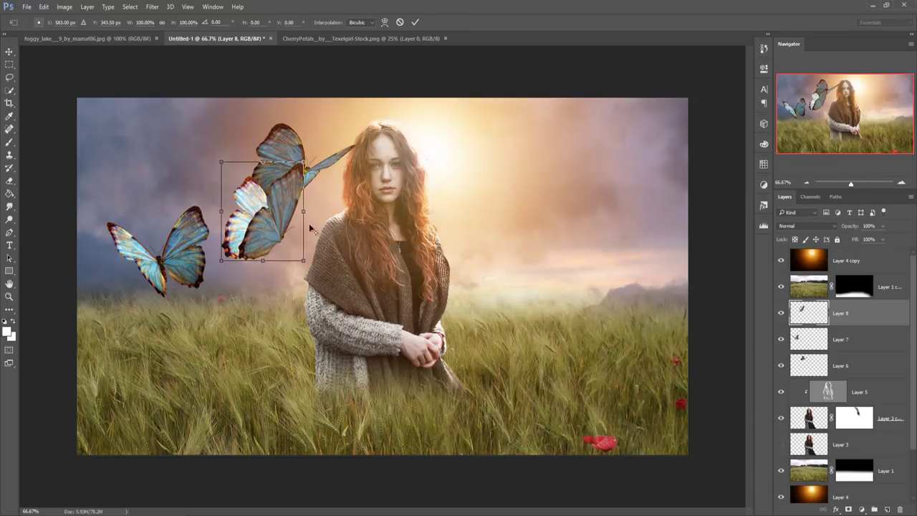
drag(278, 210, 471, 167)
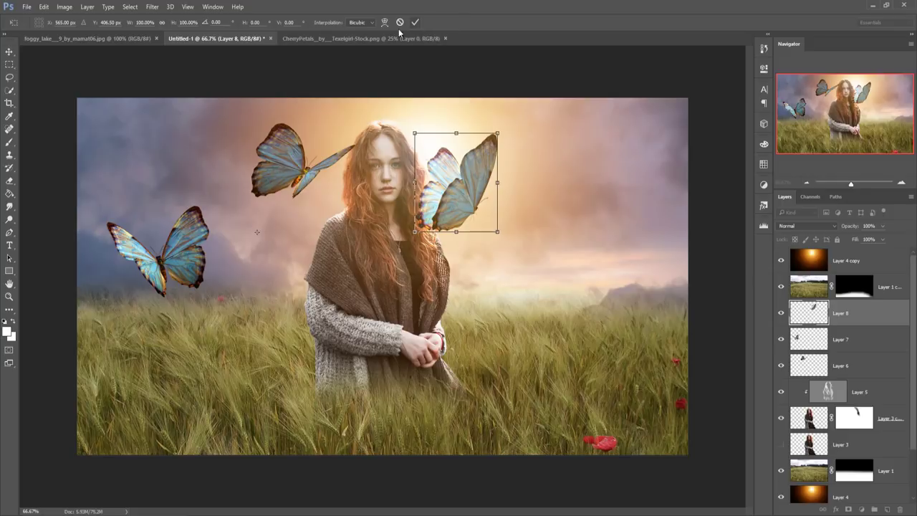
- Flip that butterfly horizontally, shrink it to about 30%, and place it in the open sky right of the woman
click(43, 6)
mouse_move(77, 210)
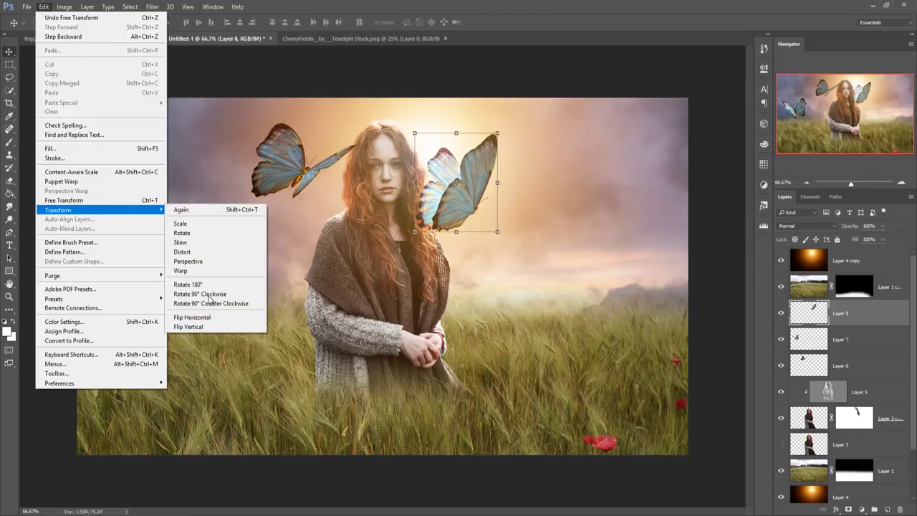
click(207, 317)
drag(456, 219, 533, 226)
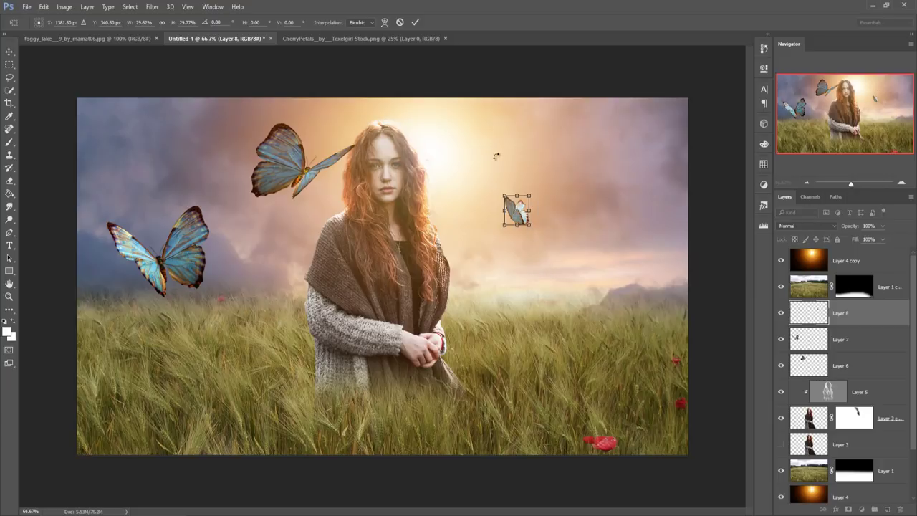
click(415, 22)
- Scale the far-left butterfly to about 33% and move it nearer the woman, then scale the one beside her head to about 35%
click(824, 346)
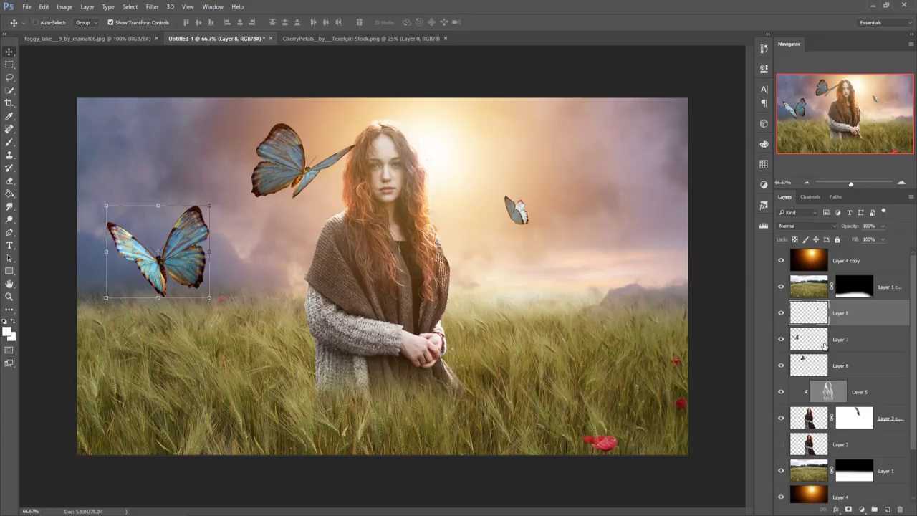
drag(208, 207, 255, 267)
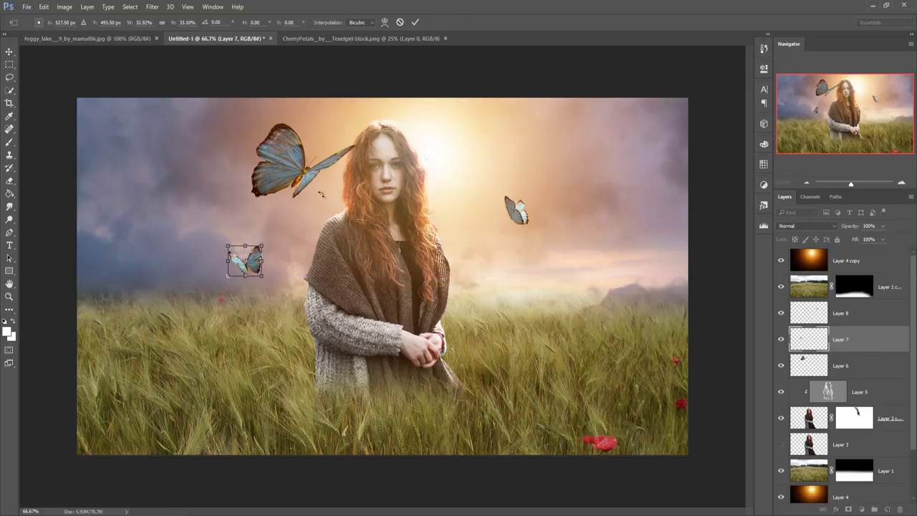
click(415, 22)
click(862, 371)
drag(355, 122, 320, 144)
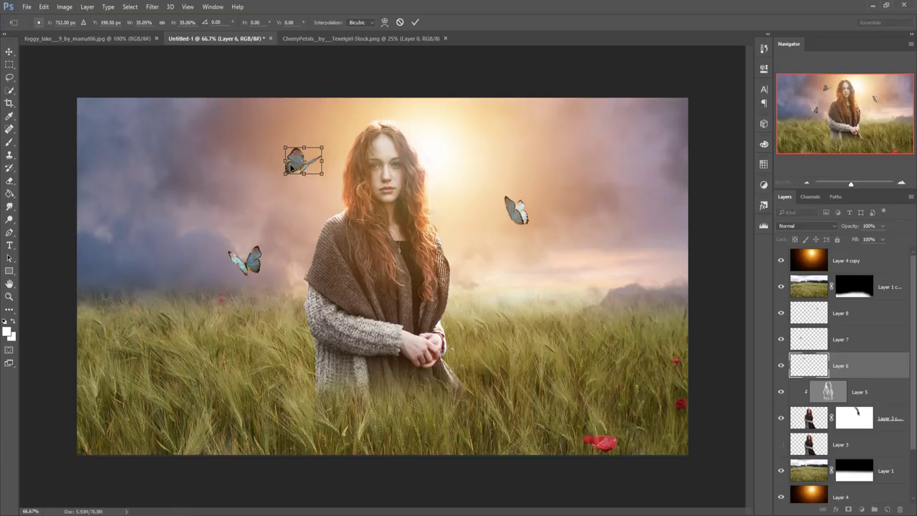
click(414, 22)
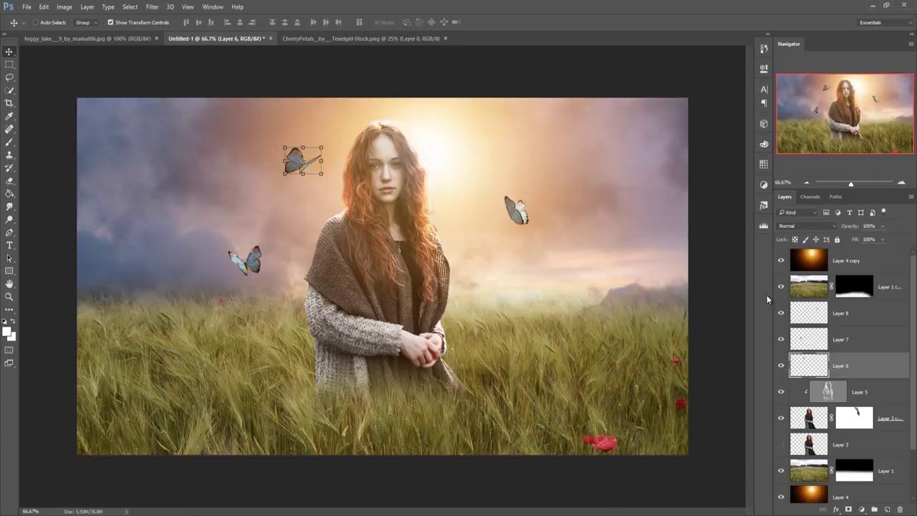
click(856, 315)
right_click(856, 315)
click(869, 344)
click(870, 345)
right_click(870, 341)
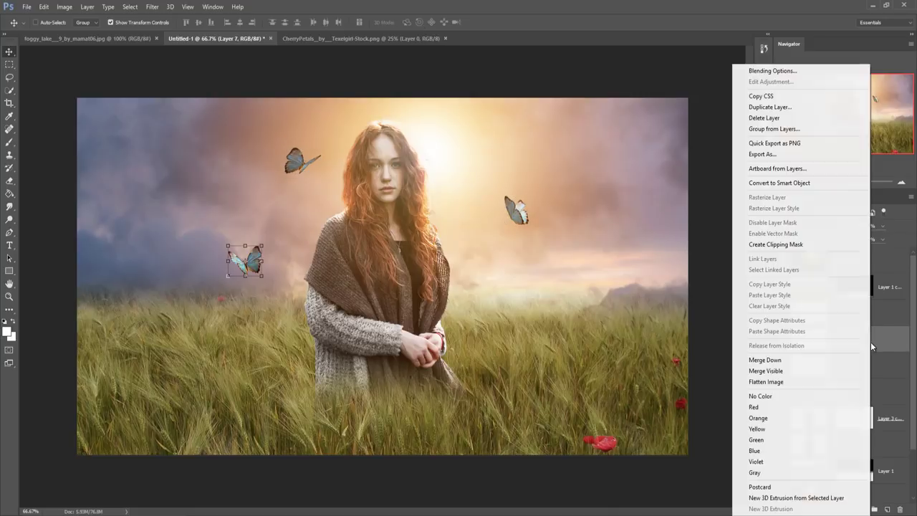
click(767, 107)
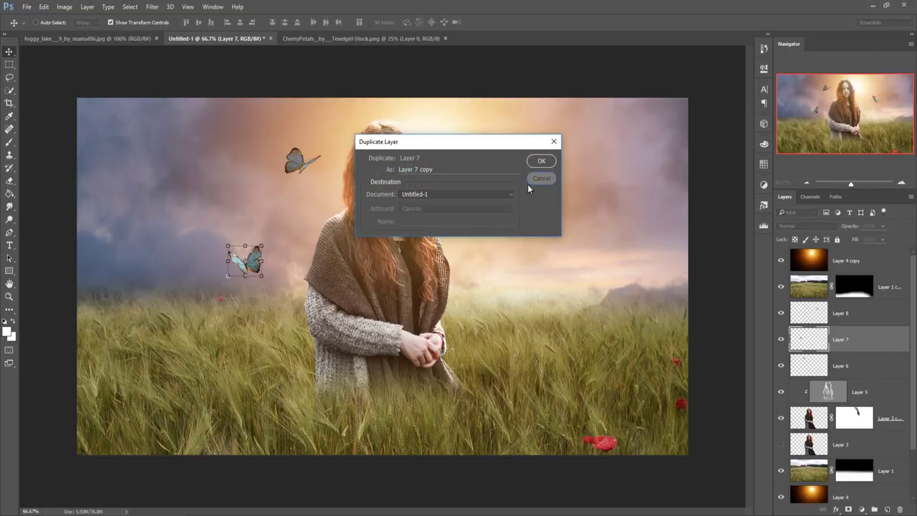
click(539, 178)
- Lower the butterfly above the left horizon slightly, duplicate its layer, and place the copy over the wheat beside the woman's hands
mouse_move(258, 262)
mouse_down()
mouse_move(520, 273)
mouse_move(251, 274)
mouse_up()
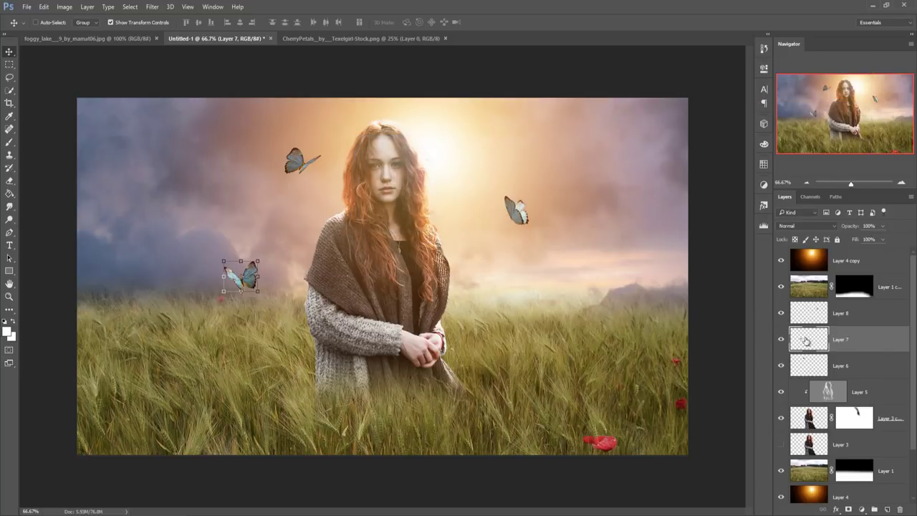
right_click(848, 339)
click(729, 107)
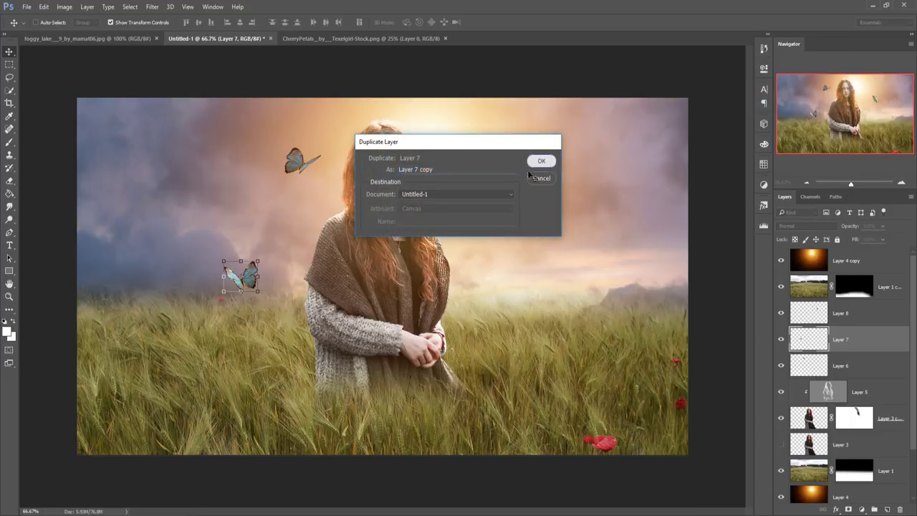
click(537, 161)
drag(252, 275, 475, 314)
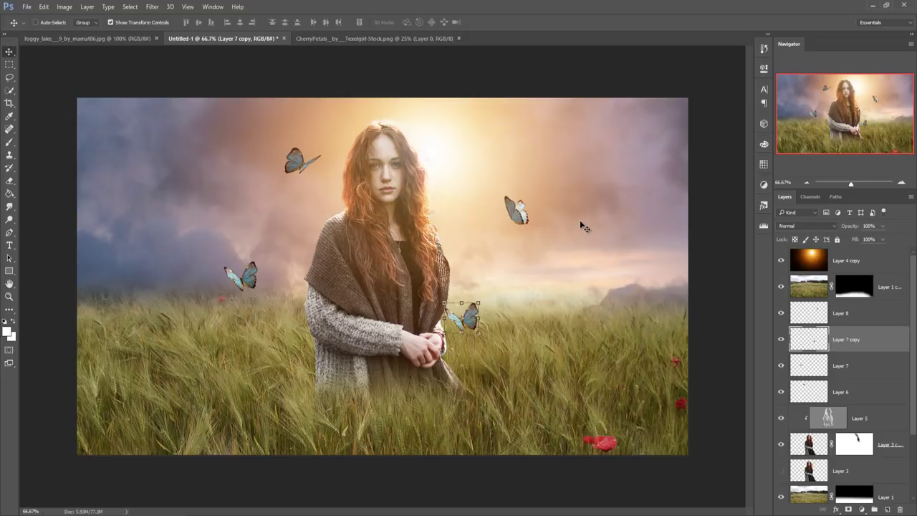
- Float the CherryPetals document, copy its petals layer into the composite, and minimize the petals document
click(369, 38)
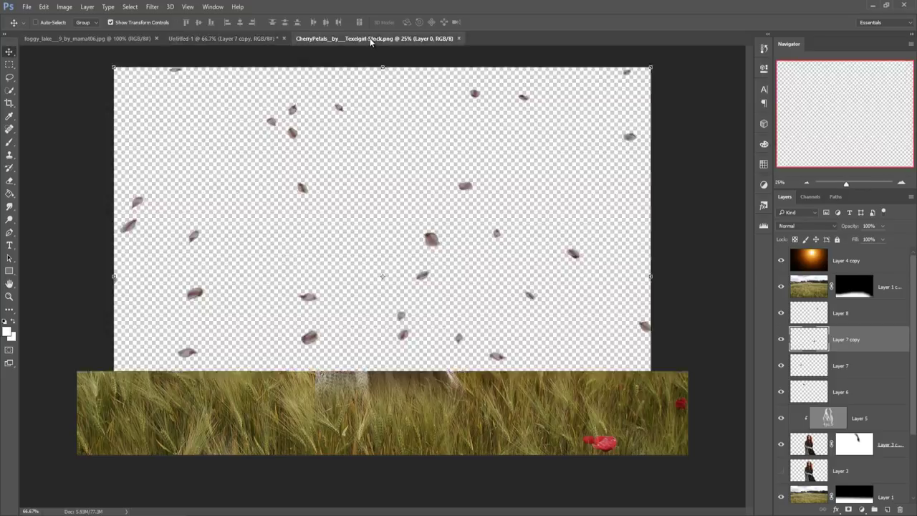
drag(369, 39, 532, 75)
drag(652, 208, 358, 215)
drag(878, 78, 592, 126)
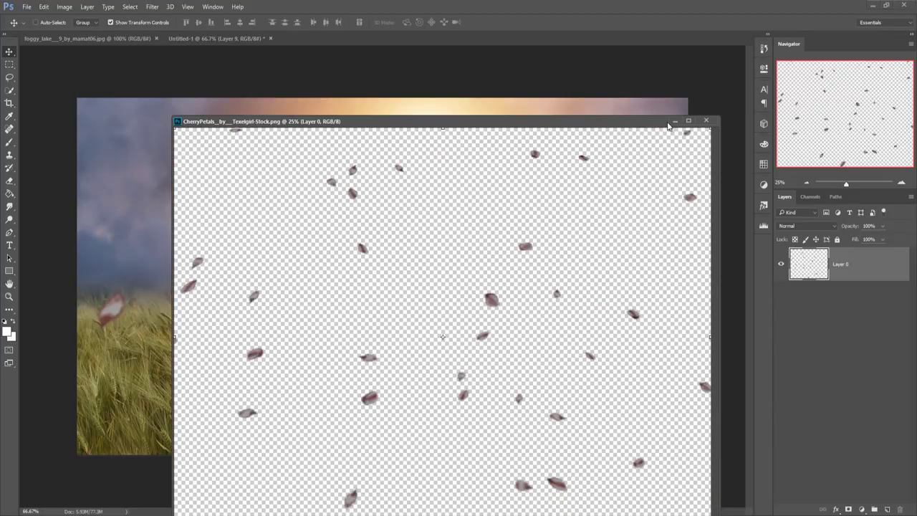
click(674, 122)
- Scale the petals layer to about 45% and position it so the petals scatter across the whole scene
drag(424, 221, 499, 241)
drag(499, 129, 406, 273)
key(ctrl+minus)
key(ctrl+minus)
key(ctrl+minus)
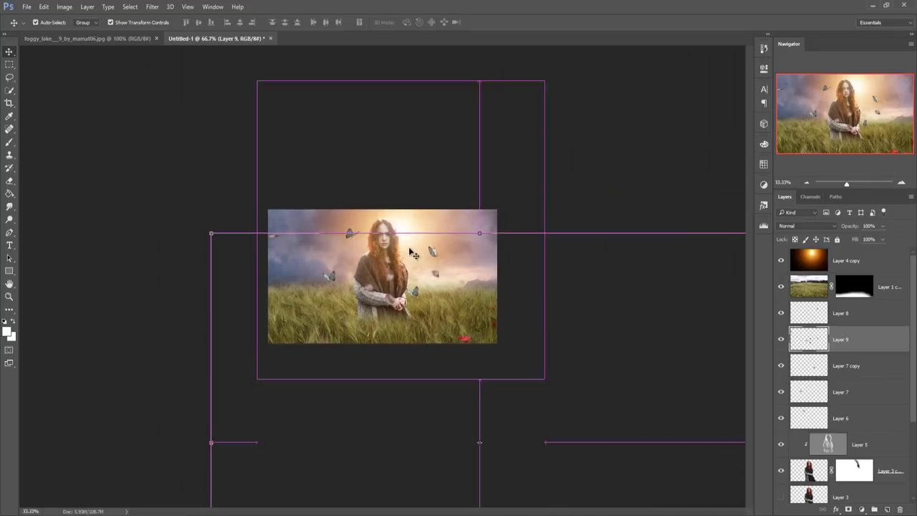
drag(210, 234, 383, 367)
drag(463, 393, 369, 210)
drag(464, 183, 512, 185)
drag(461, 266, 470, 265)
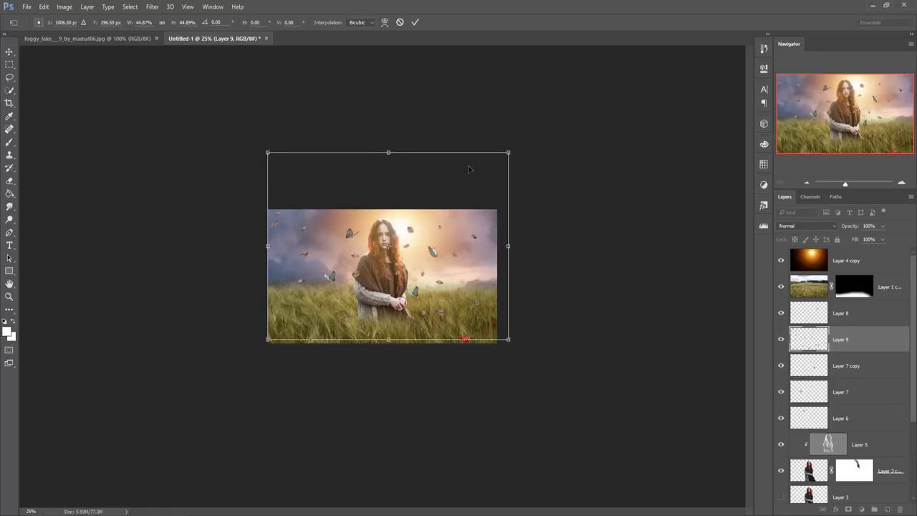
click(414, 22)
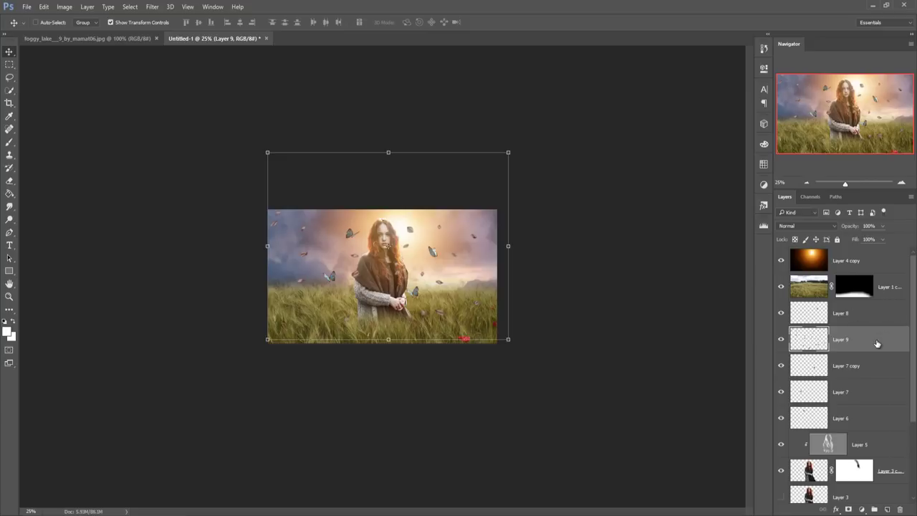
- Add a Hue/Saturation adjustment layer above the petals and clip it to the petals layer
key(ctrl+plus)
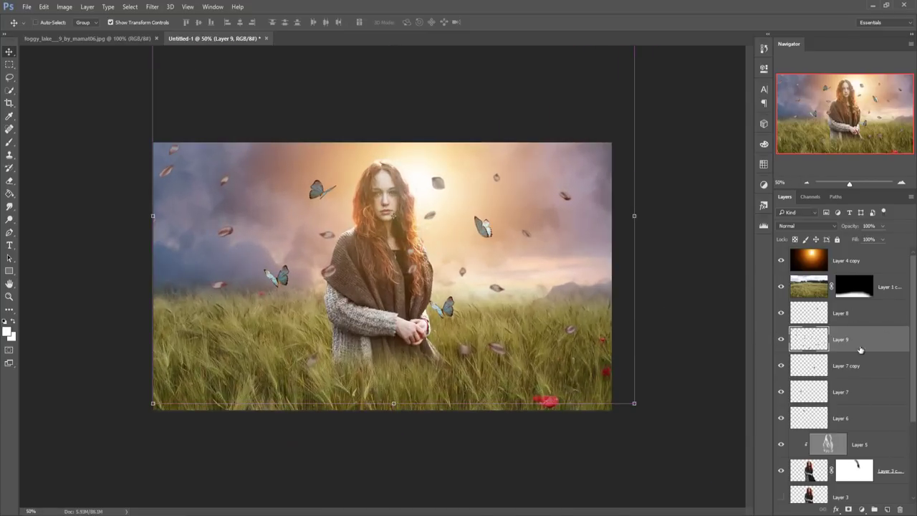
click(860, 510)
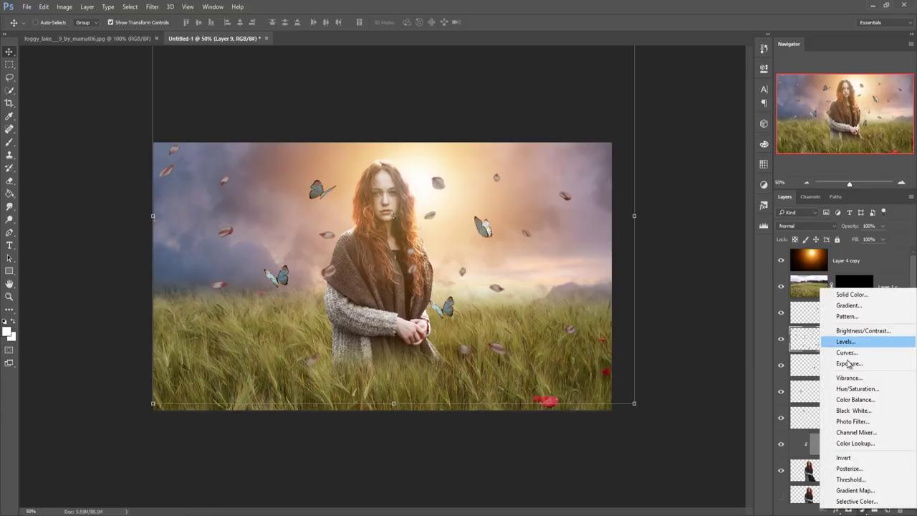
click(856, 388)
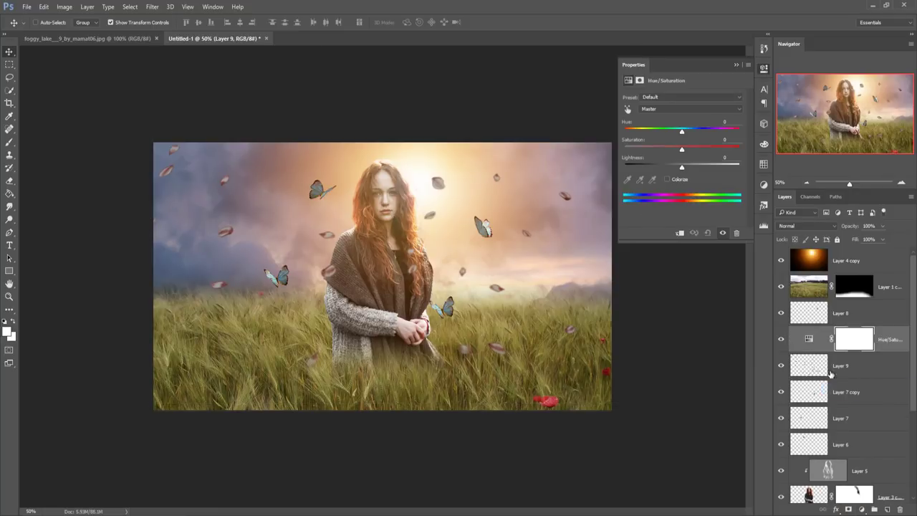
click(679, 233)
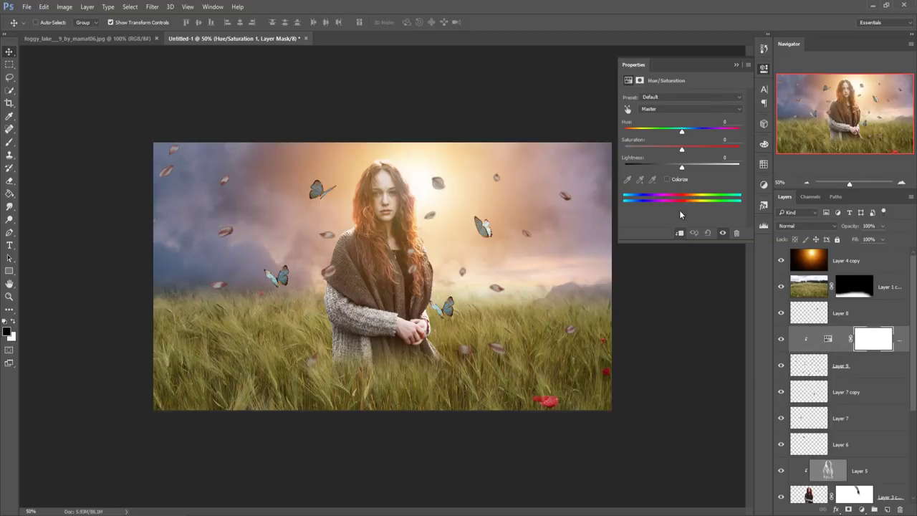
- Colorize the petals red with hue 5, saturation 49 and lightness -21
click(667, 179)
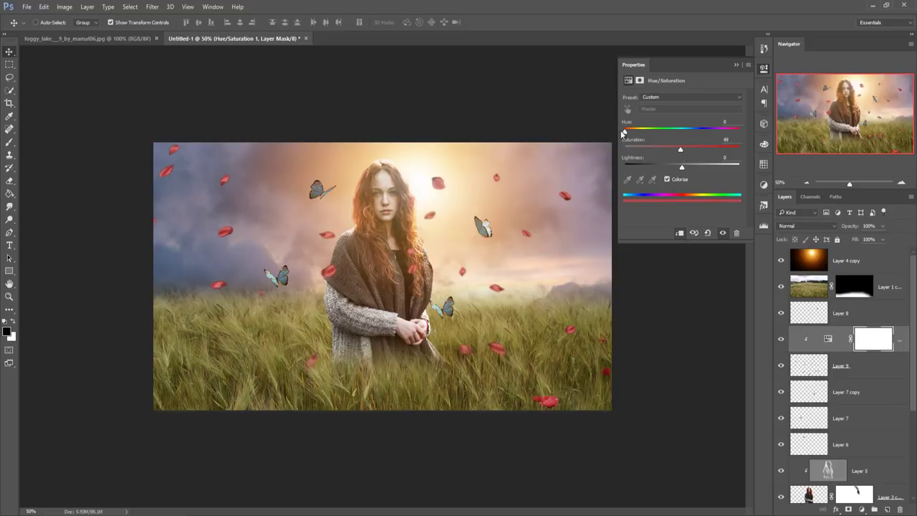
drag(625, 135, 628, 135)
drag(682, 171, 674, 171)
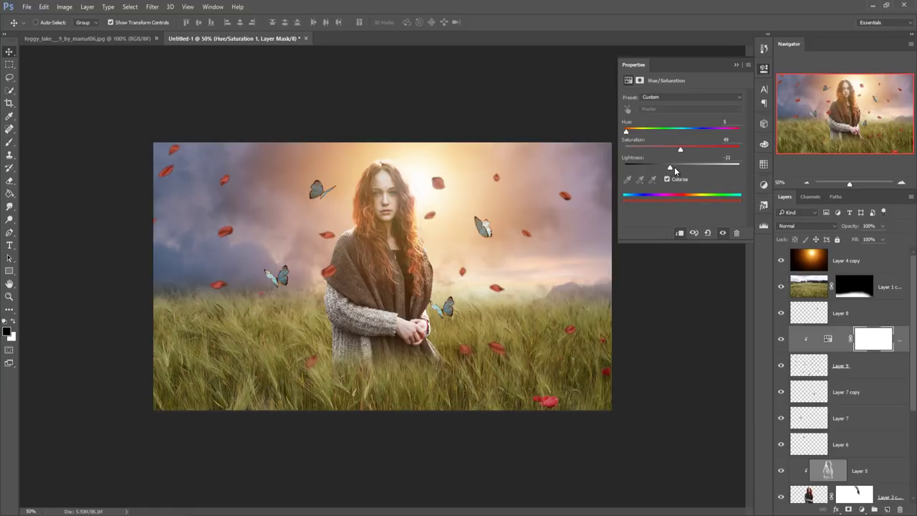
click(734, 66)
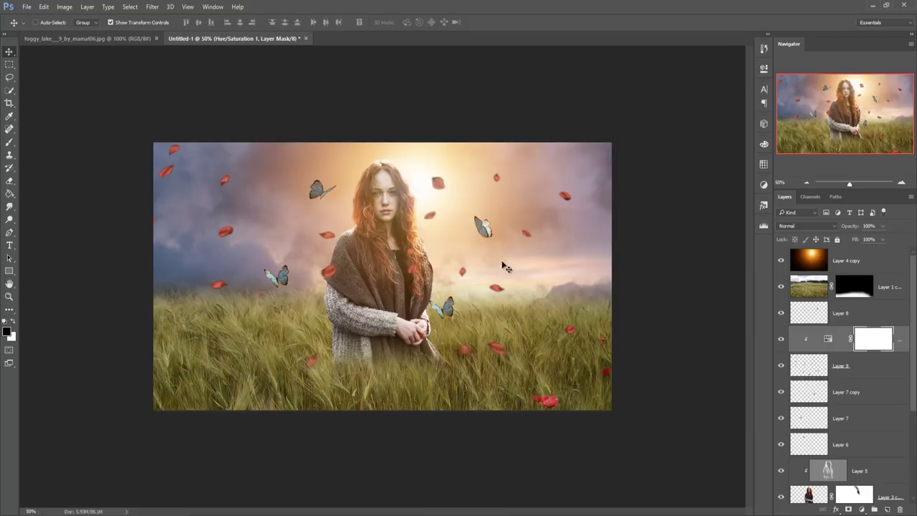
- Add a layer mask to the petals layer and set up the Brush at 100% opacity for masking in black
click(822, 367)
click(847, 510)
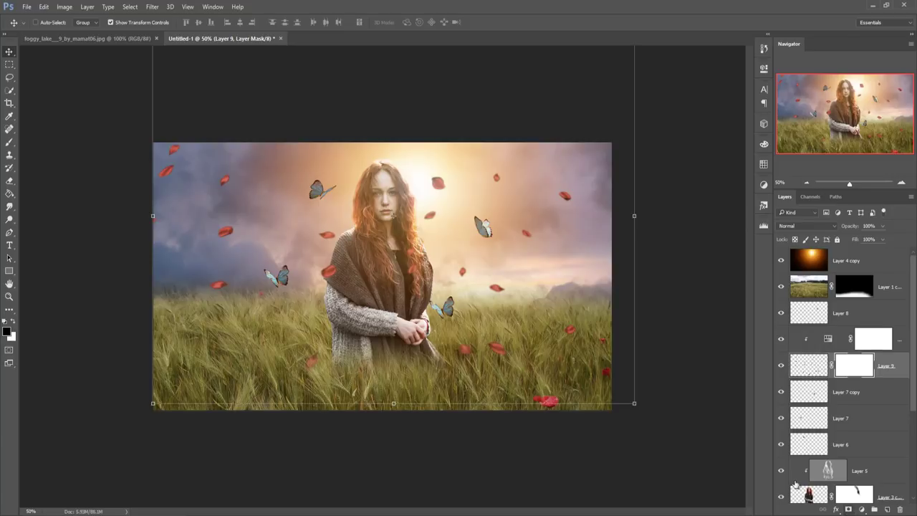
key(b)
click(201, 22)
drag(199, 35, 283, 43)
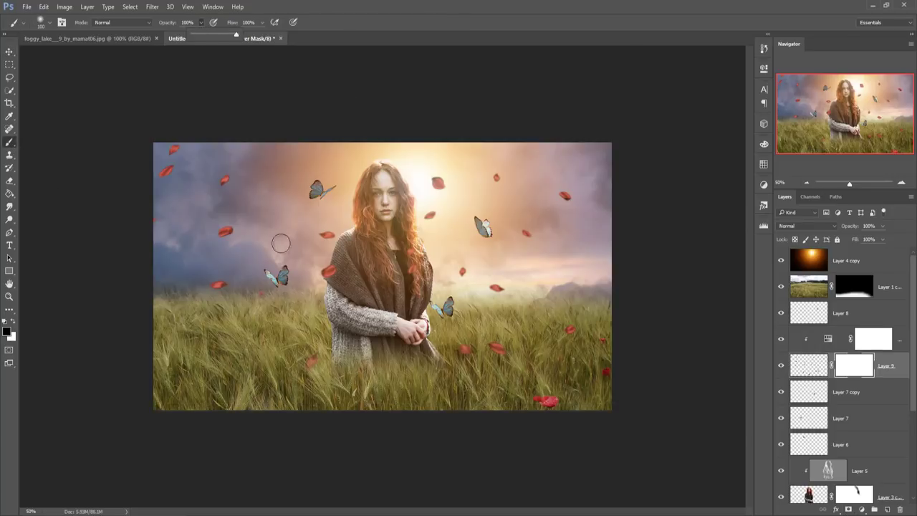
- Mask out the petals at the woman's shoulder and shawl, one in the wheat, one in the left sky, and two right of her head
click(327, 235)
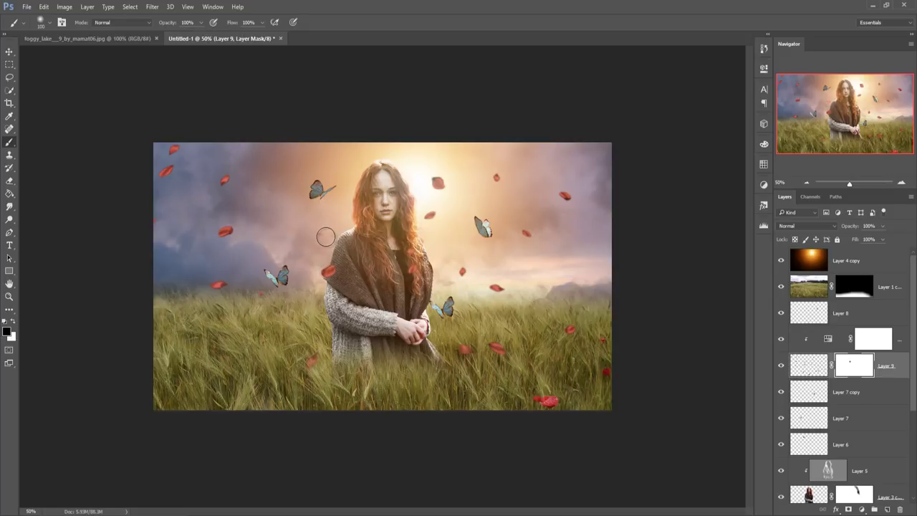
click(328, 271)
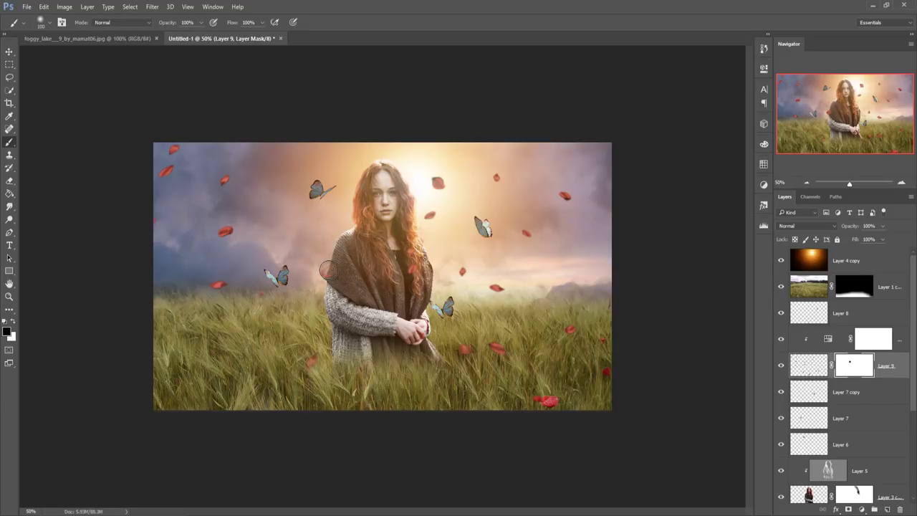
click(499, 351)
click(226, 231)
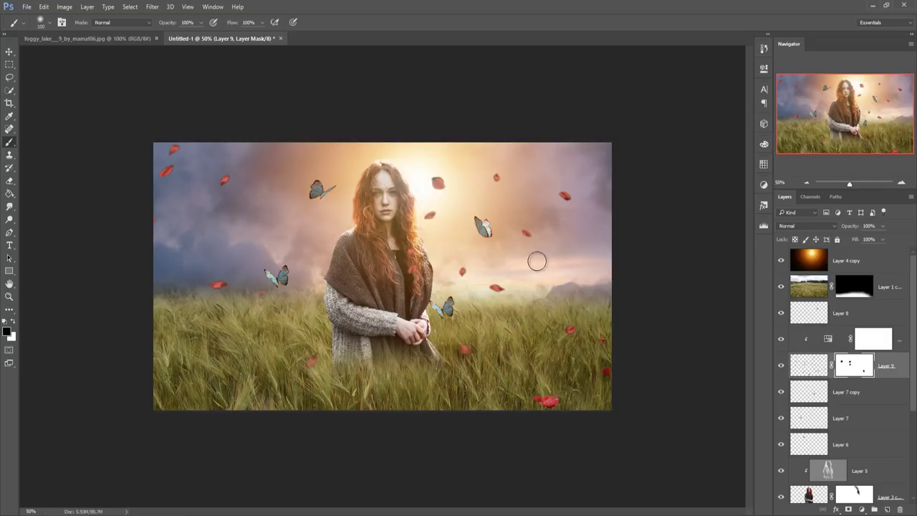
click(493, 177)
click(439, 182)
click(10, 53)
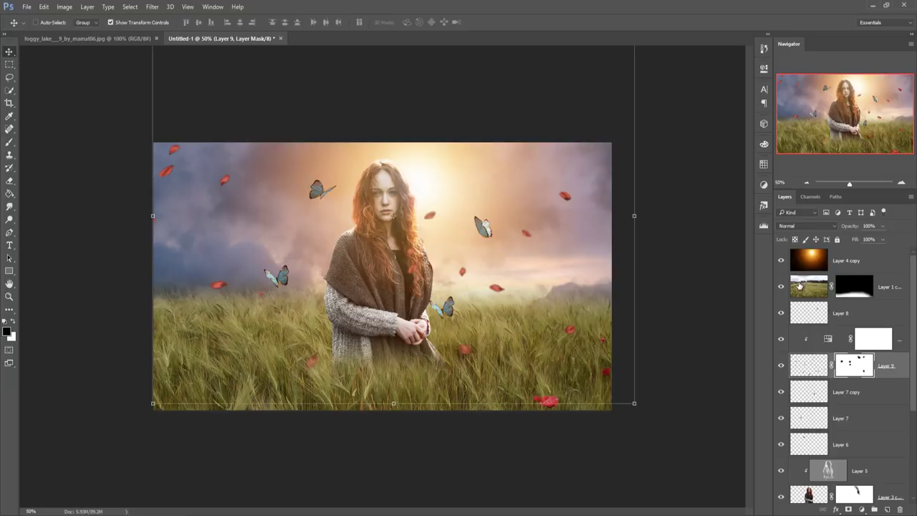
- Add a Color Balance adjustment layer above all other layers and shift its midtones slightly toward blue
click(874, 264)
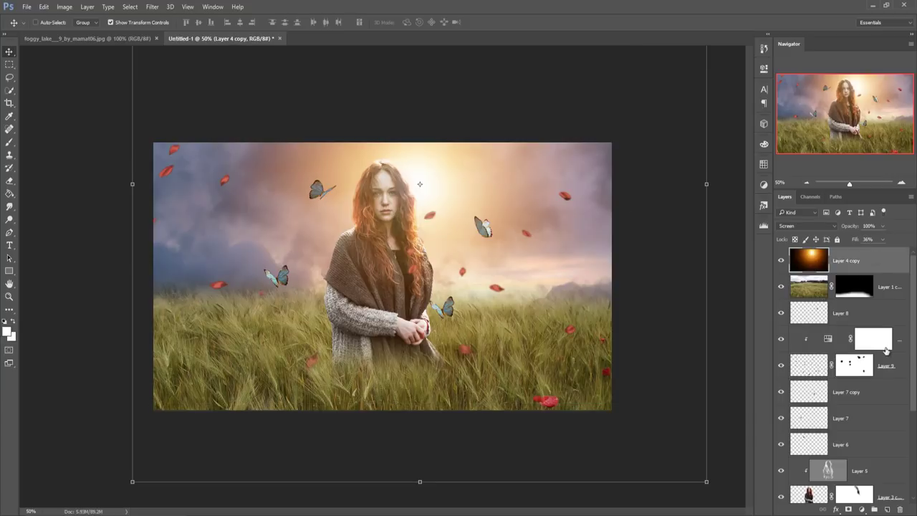
click(860, 508)
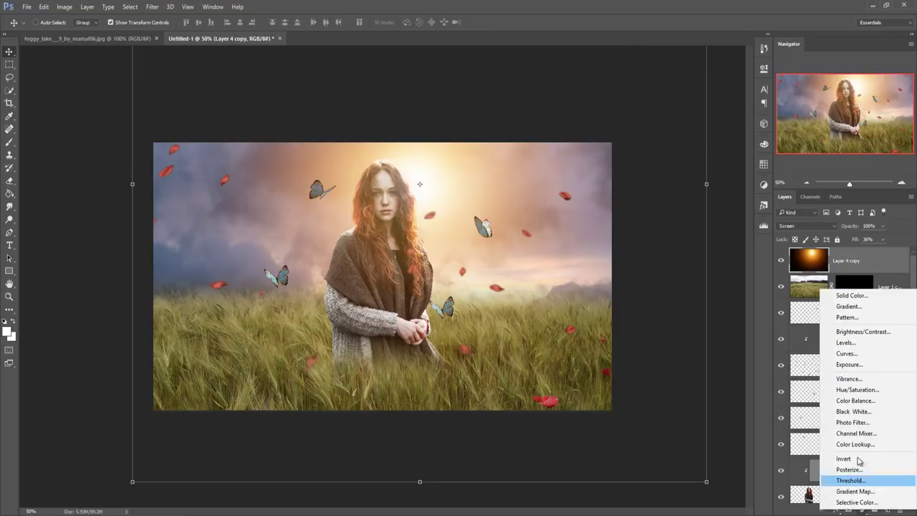
click(855, 401)
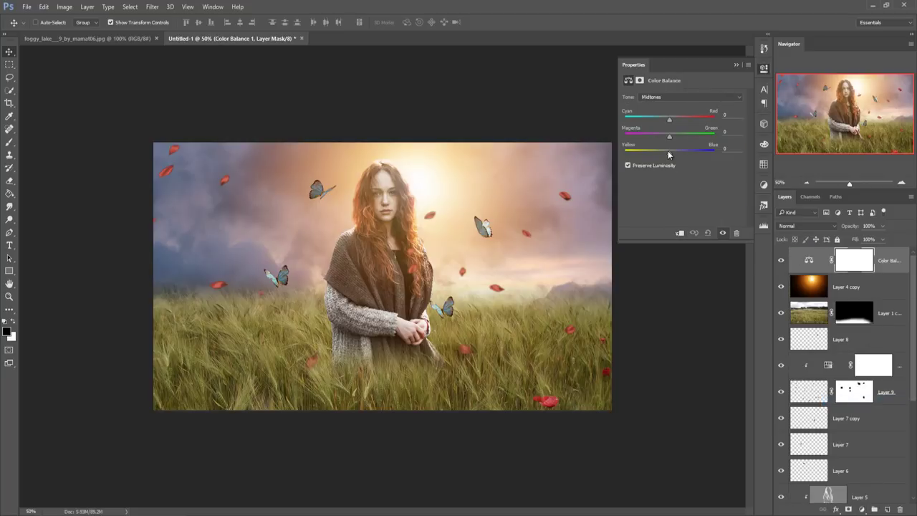
drag(669, 155, 672, 155)
click(736, 64)
click(887, 261)
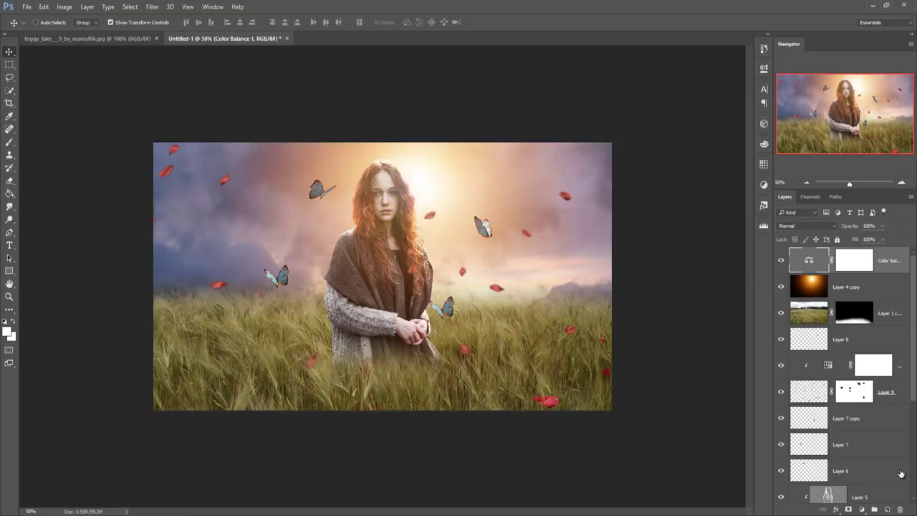
- Add an empty layer directly above Layer 4 copy and set the foreground color to cyan (02fefb) for painting
click(879, 289)
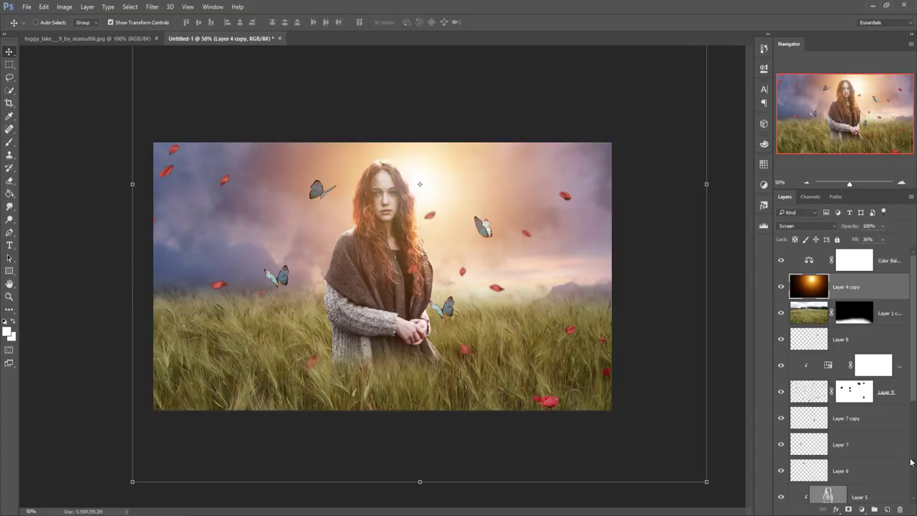
click(886, 509)
click(9, 142)
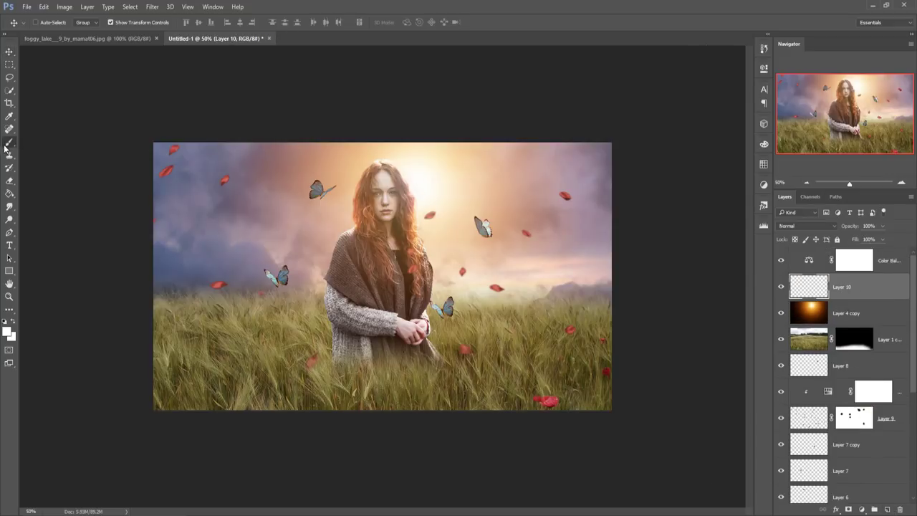
click(9, 333)
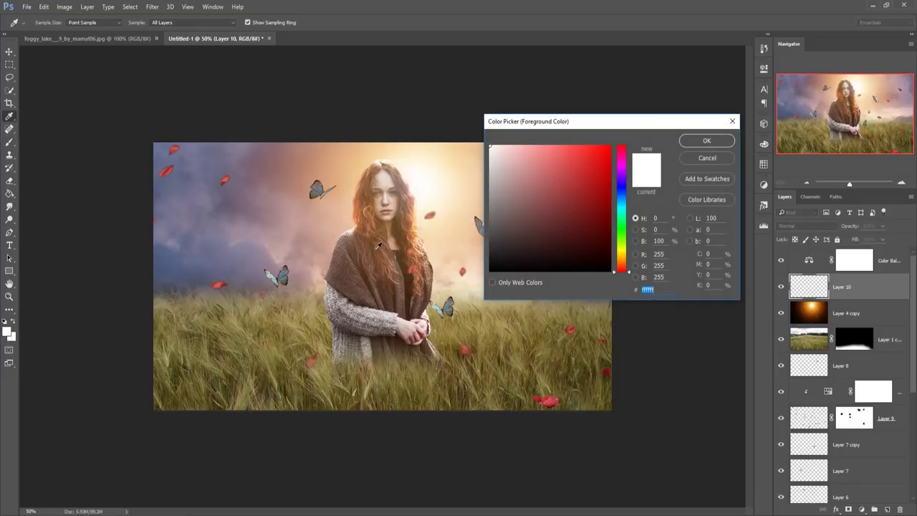
click(624, 209)
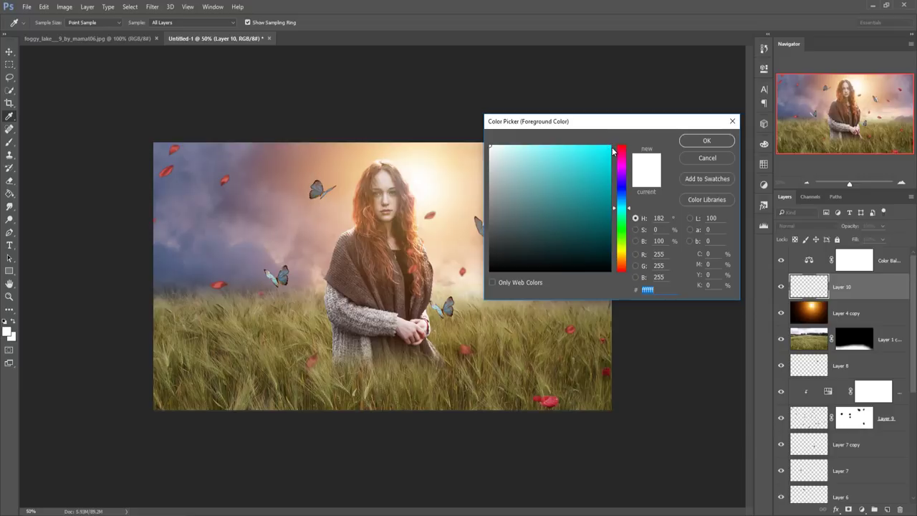
click(619, 148)
click(622, 209)
click(610, 146)
click(706, 140)
- Paint soft cyan over the upper-left corner of the sky with the Brush enlarged to 1300 px
key(b)
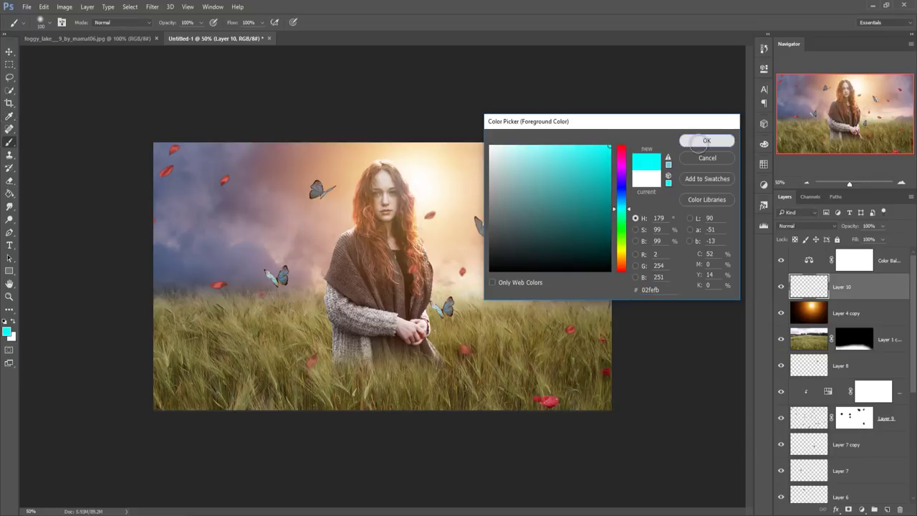
key(bracketright)
key(bracketright)
key(bracketright)
key(bracketright)
key(bracketright)
key(bracketright)
key(bracketright)
key(bracketright)
key(bracketright)
key(bracketright)
key(bracketright)
key(bracketright)
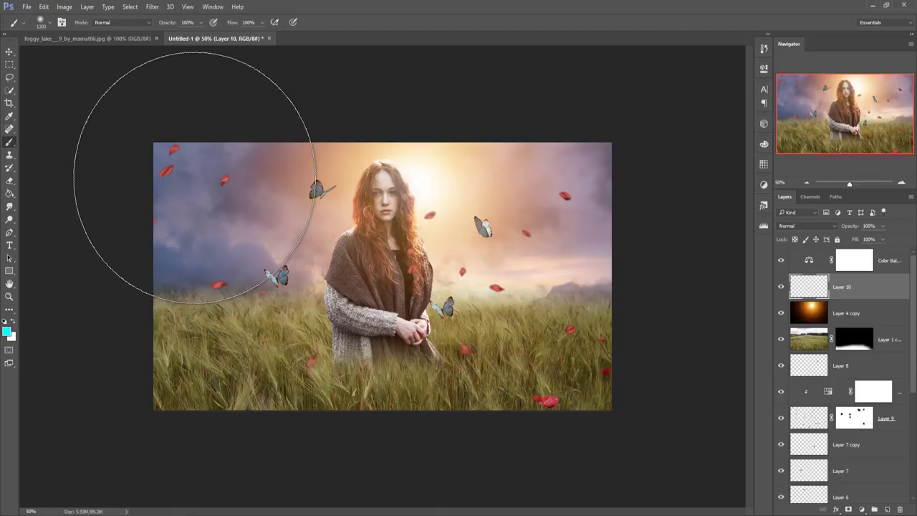
click(184, 179)
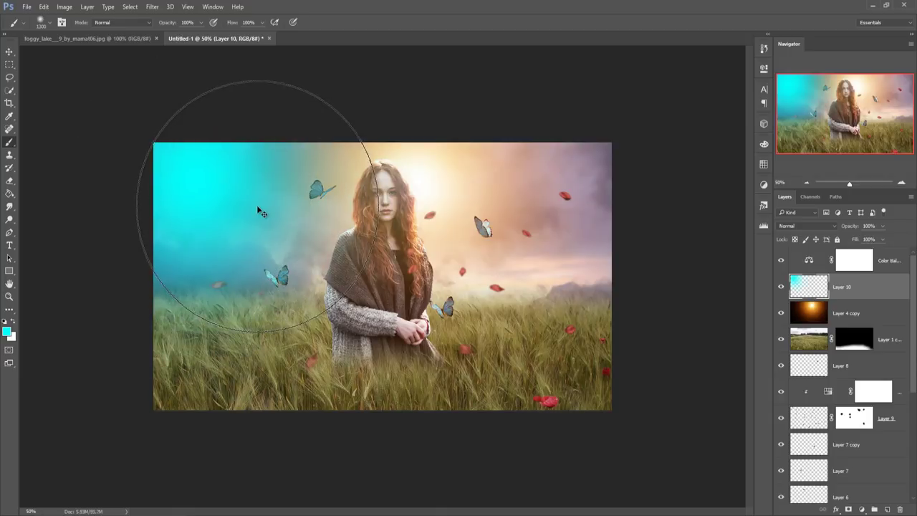
key(ctrl+z)
click(189, 126)
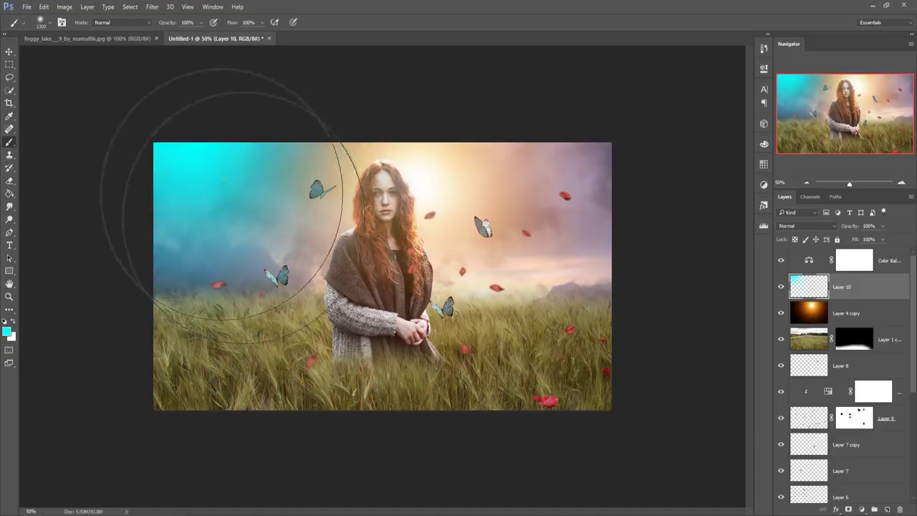
- Blend the cyan layer as Soft Light with 47% fill, and paint the upper-right corner of the sky cyan as well
click(882, 227)
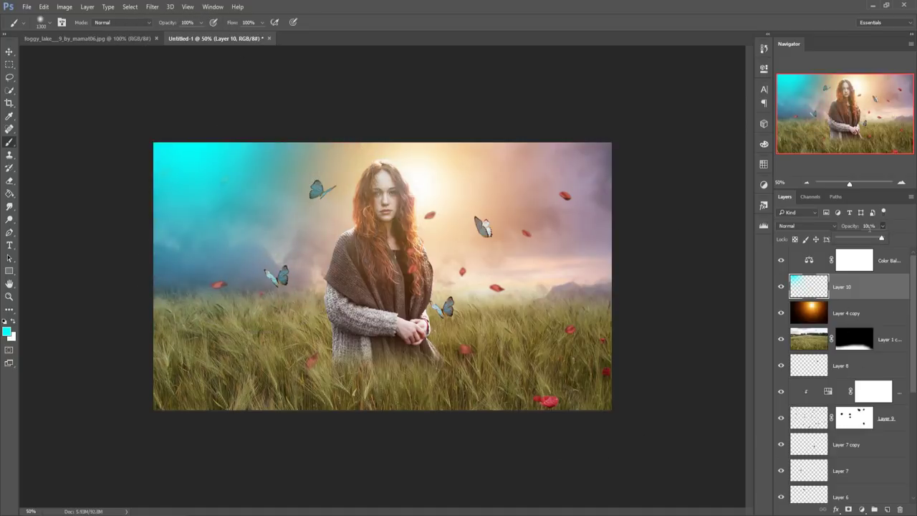
click(831, 228)
click(813, 336)
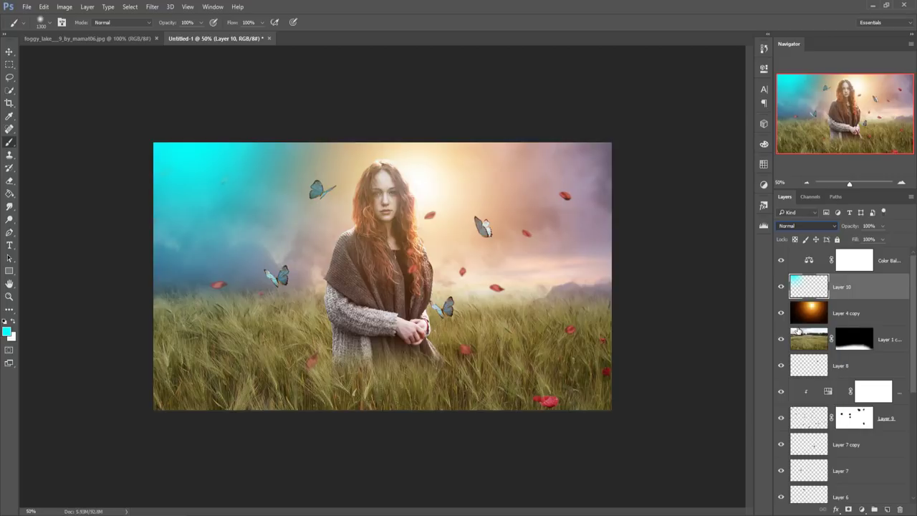
click(882, 239)
drag(882, 255, 860, 259)
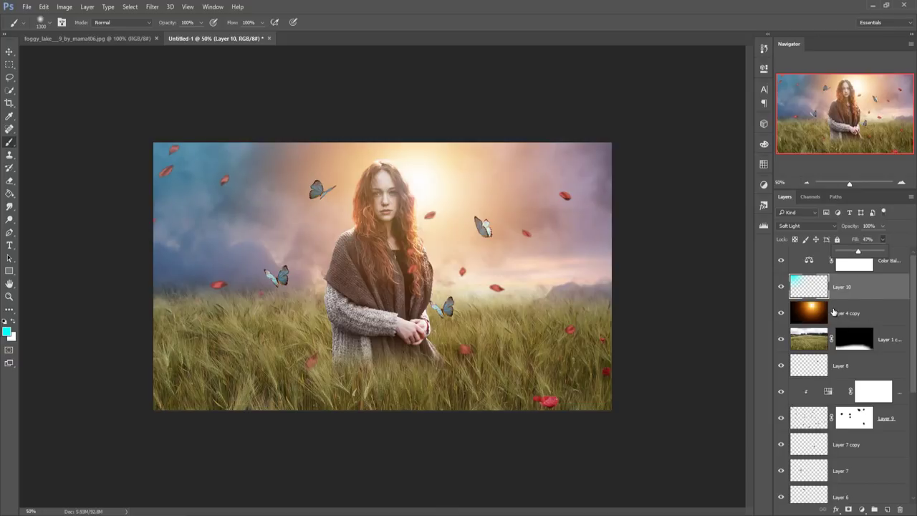
mouse_move(626, 169)
mouse_down()
mouse_move(613, 133)
mouse_move(675, 318)
mouse_move(640, 285)
mouse_move(610, 308)
mouse_move(701, 336)
mouse_up()
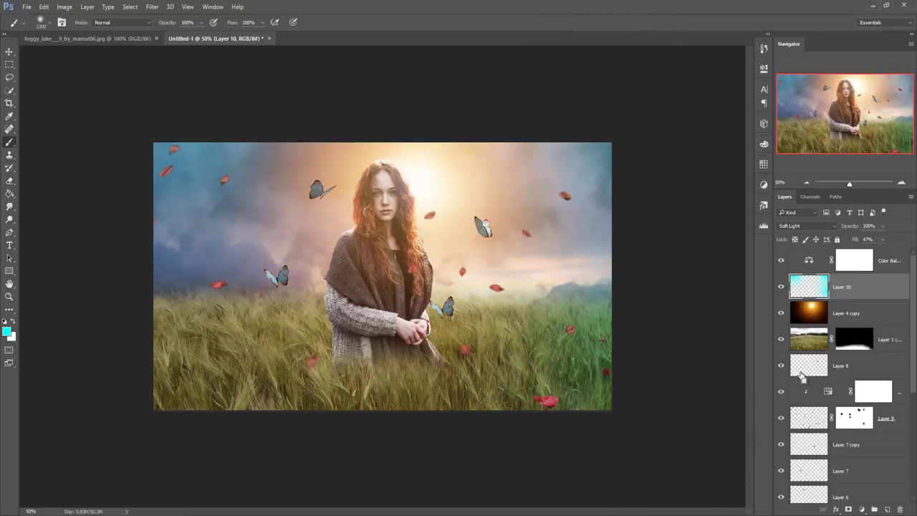
click(9, 52)
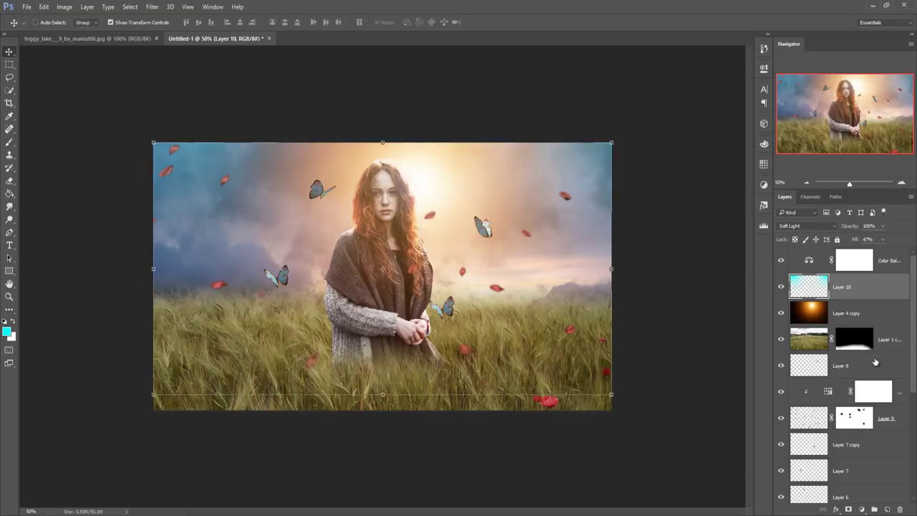
- Stamp all visible layers into a new merged layer above the Color Balance adjustment and duplicate that merged layer
click(880, 266)
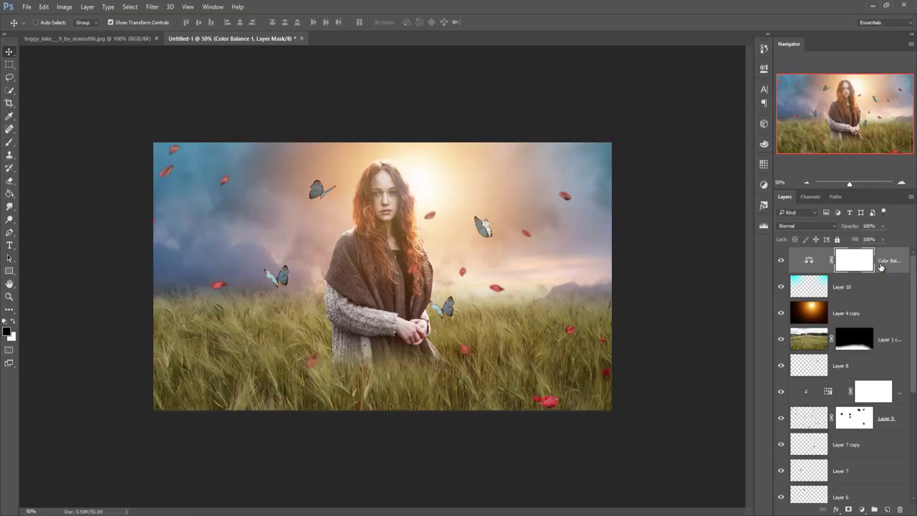
key(ctrl+shift+alt+e)
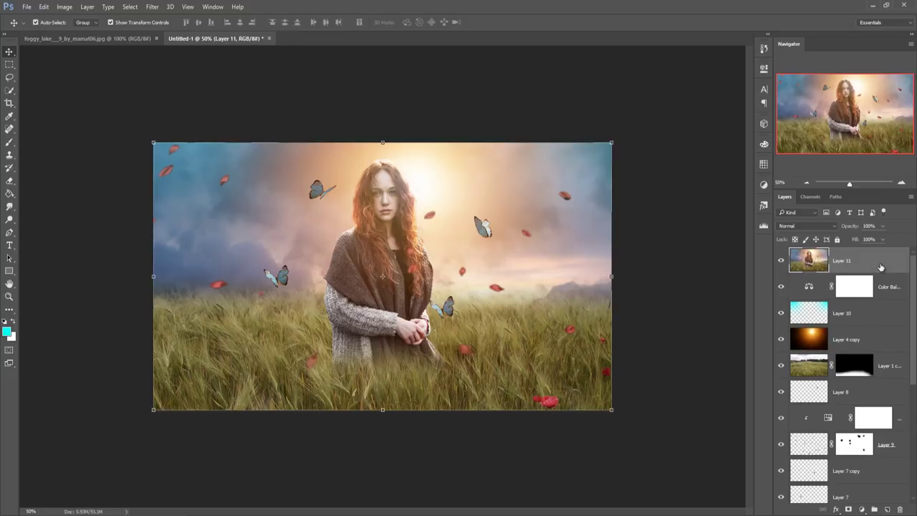
scroll(875, 288, down, 5)
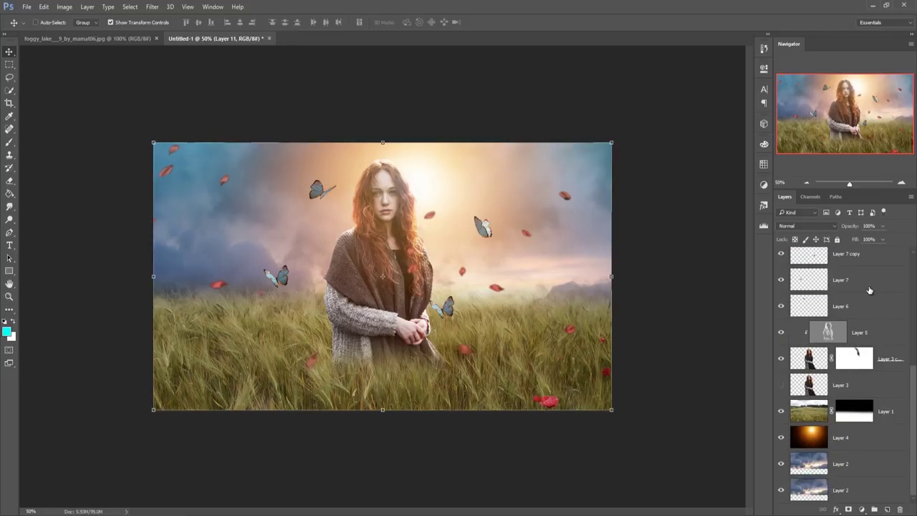
scroll(874, 338, up, 5)
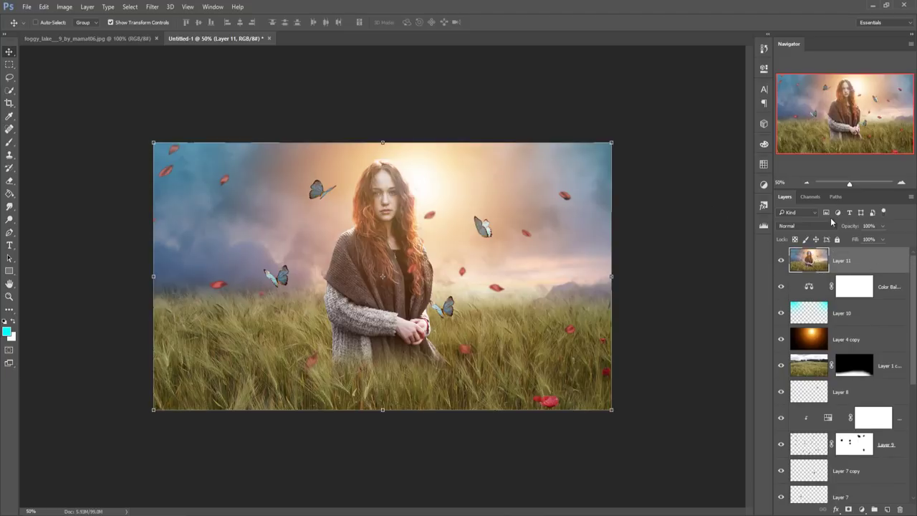
right_click(857, 257)
click(754, 108)
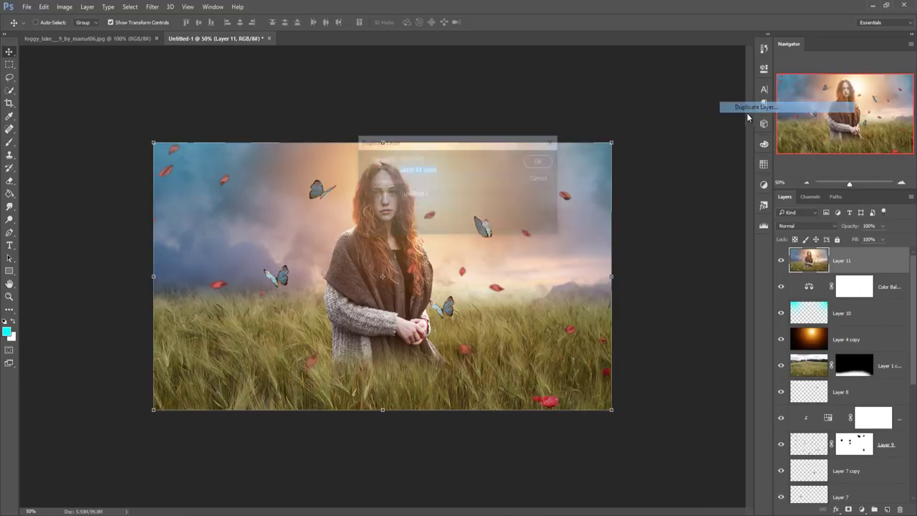
click(541, 162)
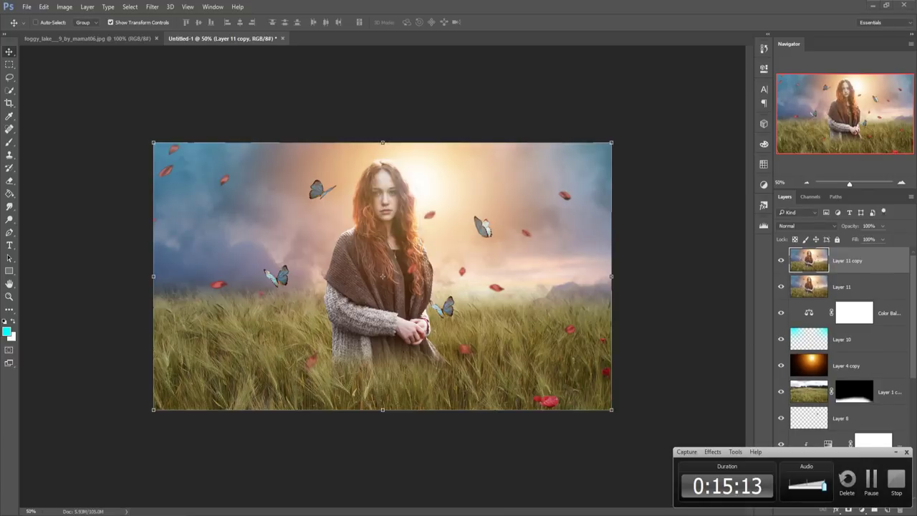
click(895, 452)
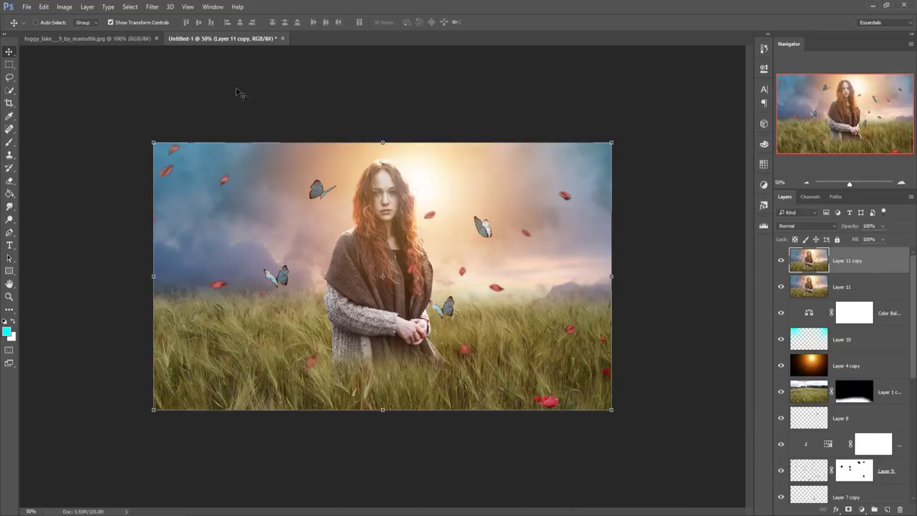
- In the Camera Raw Filter, set temperature -8, exposure -0.20, contrast +7, highlights +21, shadows +8, whites +11, vibrance +7 and saturation +11
click(152, 8)
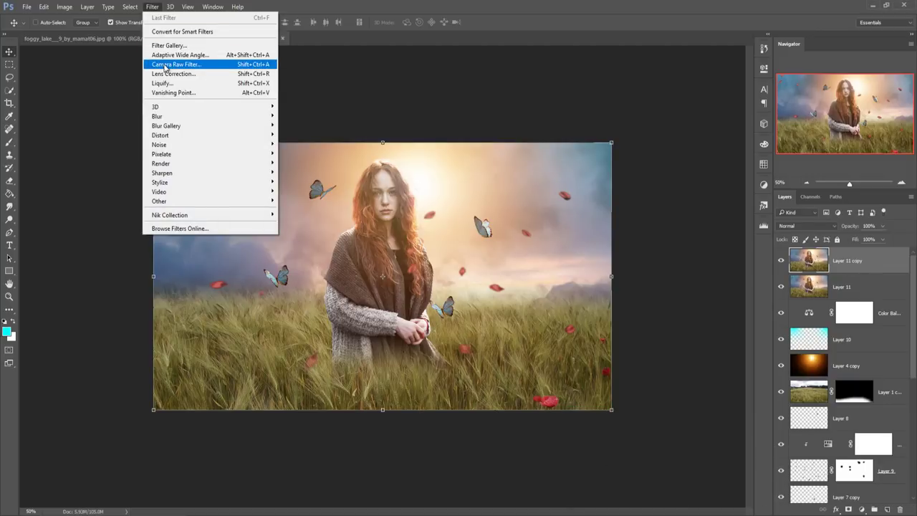
click(165, 64)
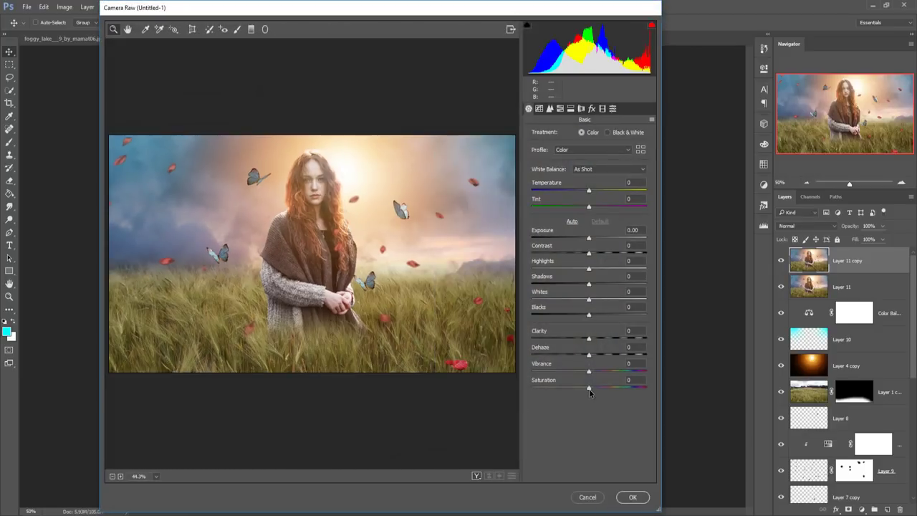
drag(591, 390, 592, 373)
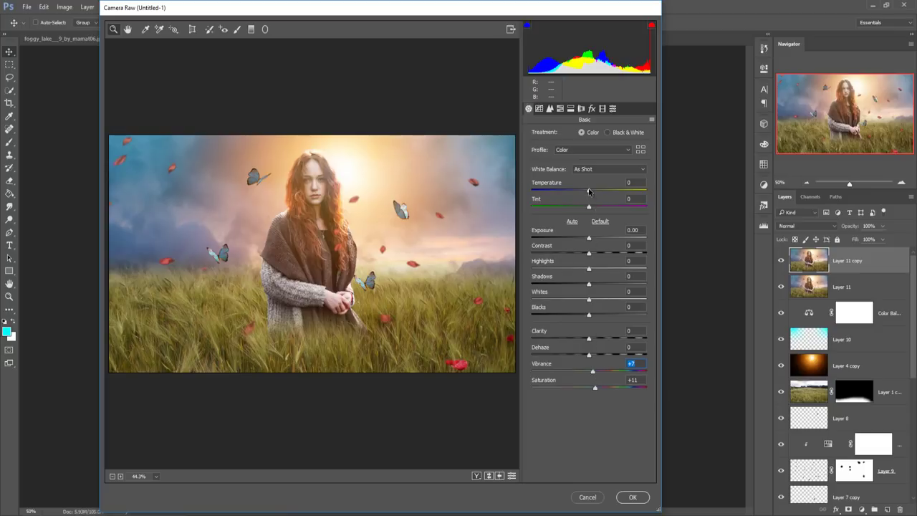
drag(589, 191, 584, 191)
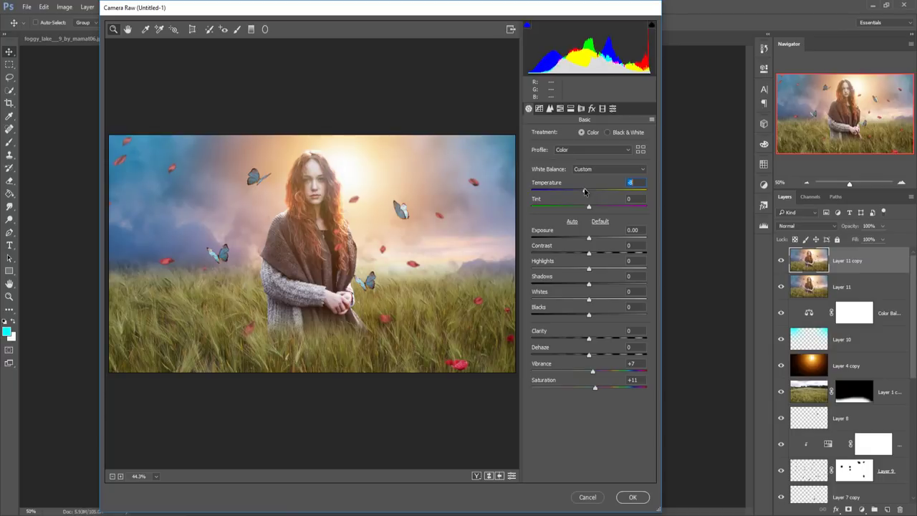
drag(589, 237, 584, 239)
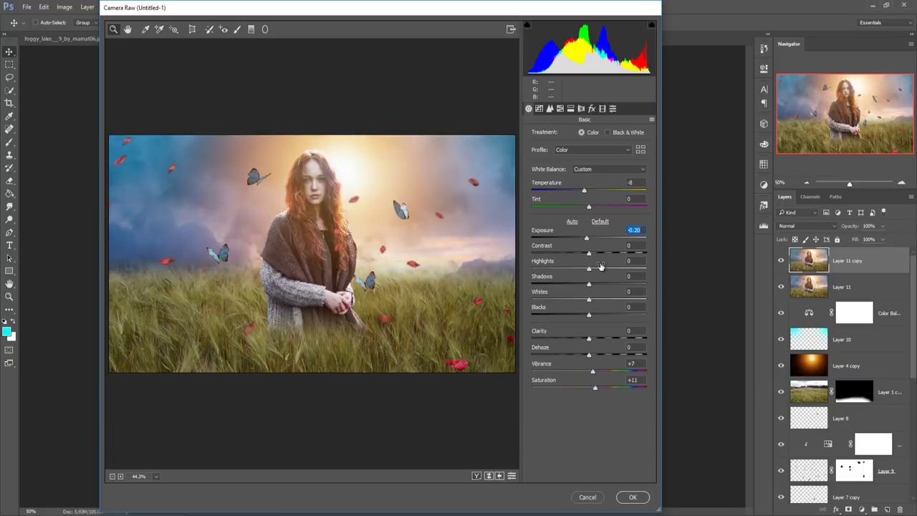
drag(588, 253, 595, 301)
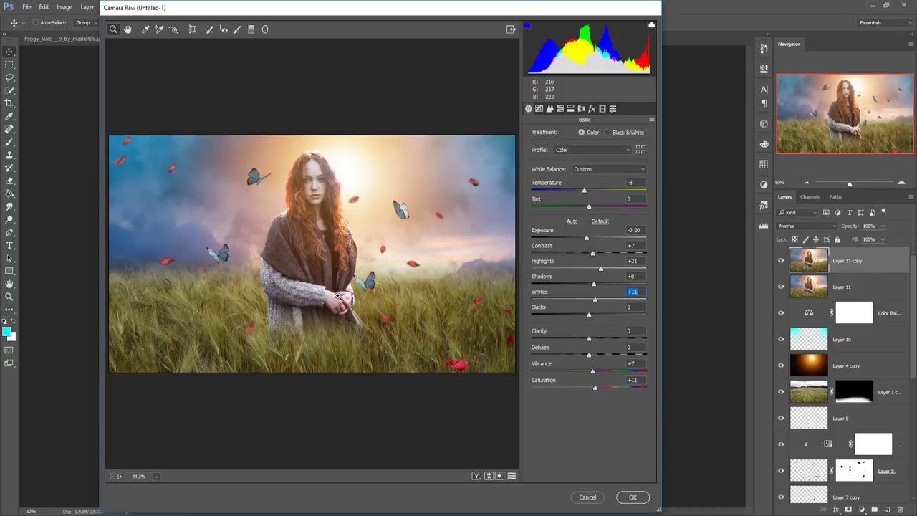
- Split-tone the image with highlights at hue 39, saturation 14 and shadows at hue 200, saturation 11
click(571, 111)
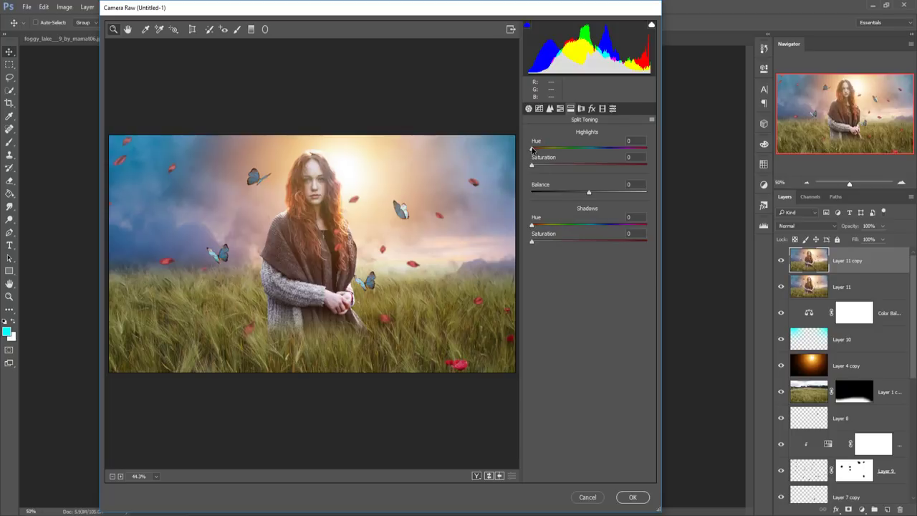
drag(536, 151, 549, 166)
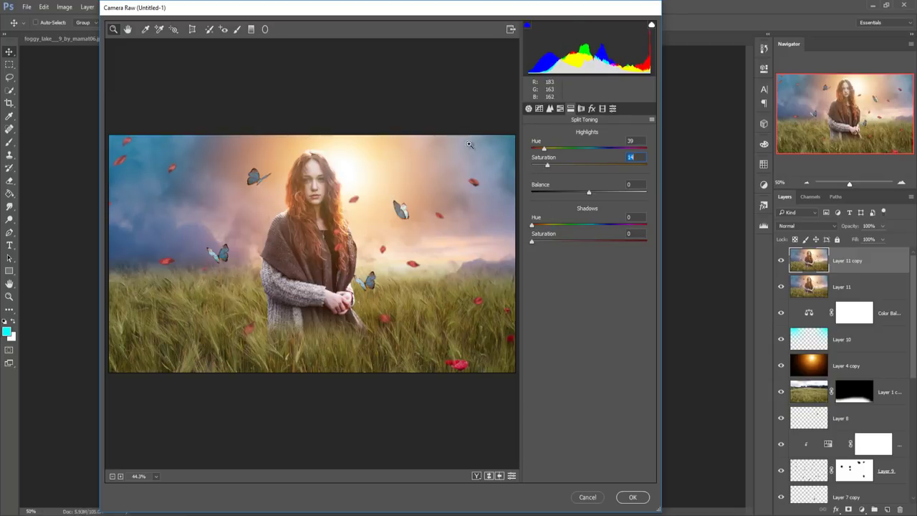
drag(532, 225, 592, 226)
drag(532, 241, 544, 244)
drag(541, 244, 544, 245)
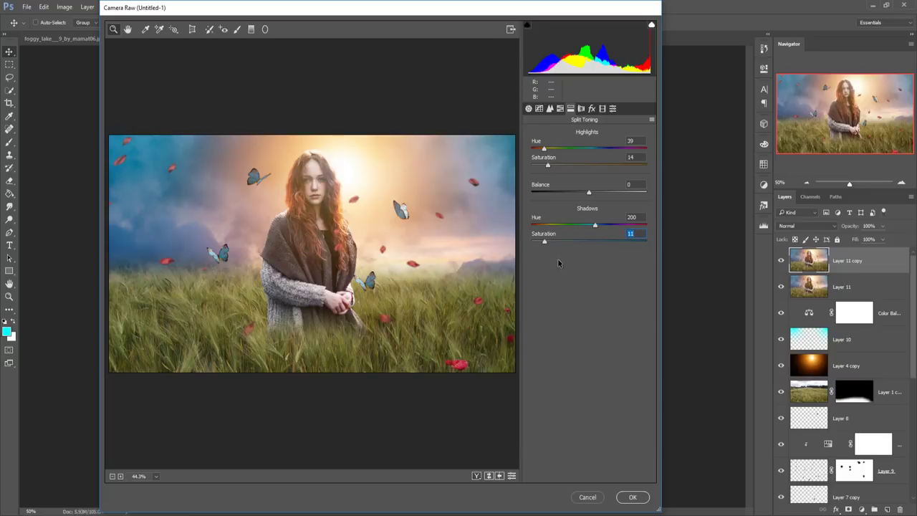
- Add a post-crop vignette of -6 and sharpening of 39, and apply the Camera Raw adjustments
click(592, 108)
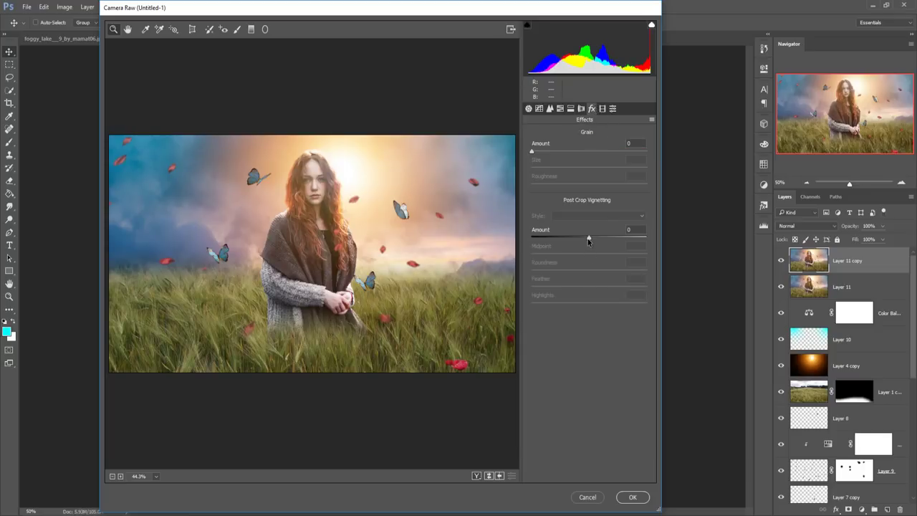
drag(588, 237, 585, 237)
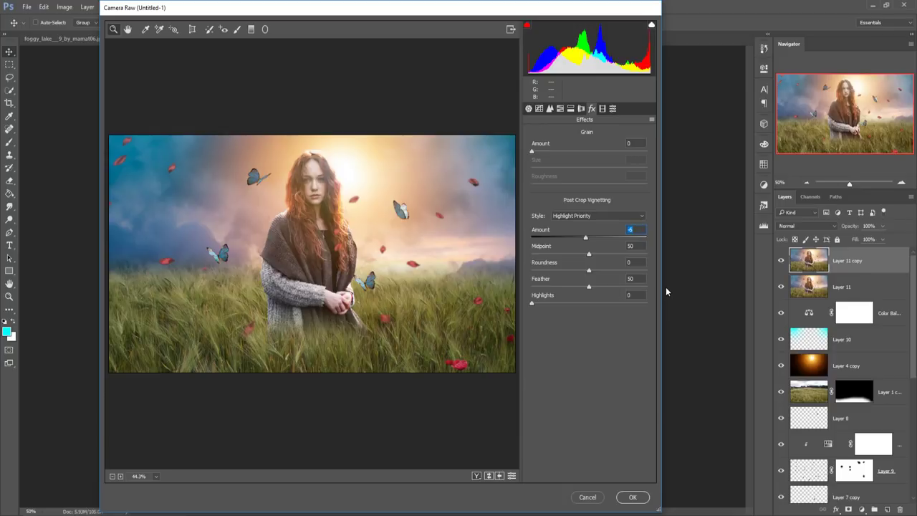
click(550, 108)
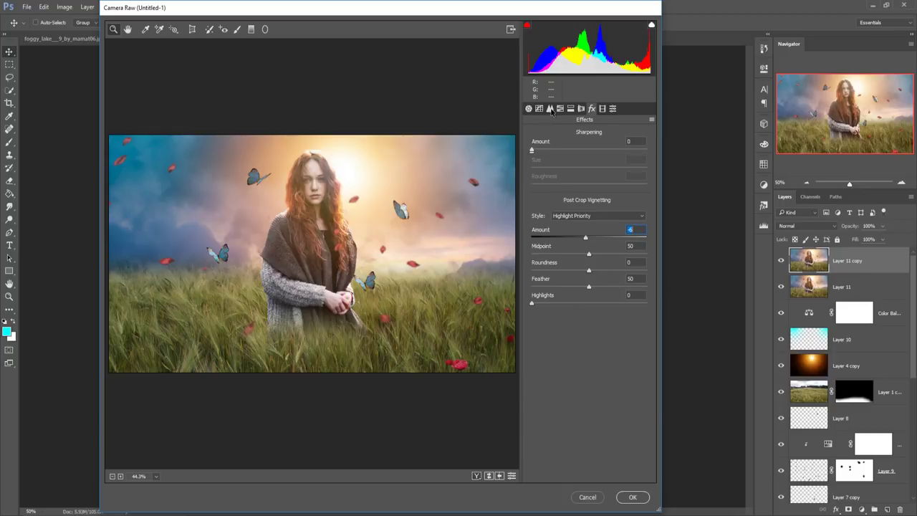
drag(531, 150, 555, 152)
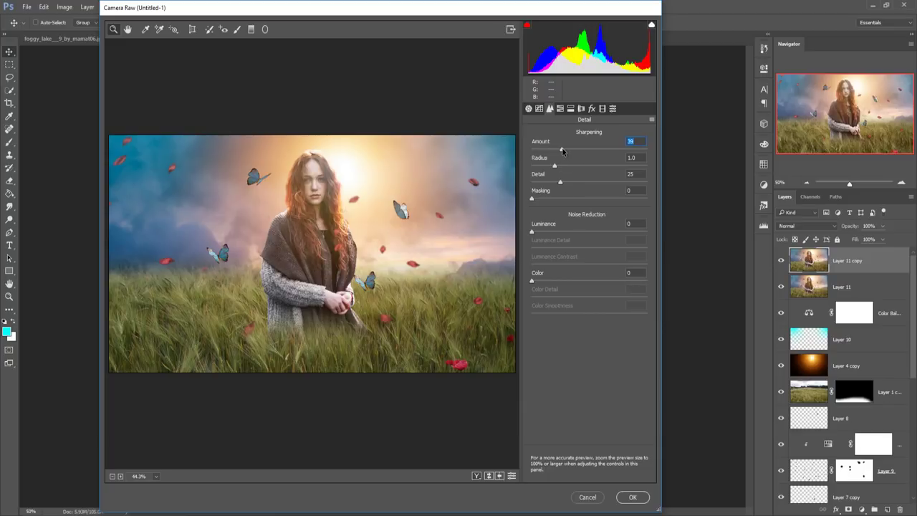
click(633, 497)
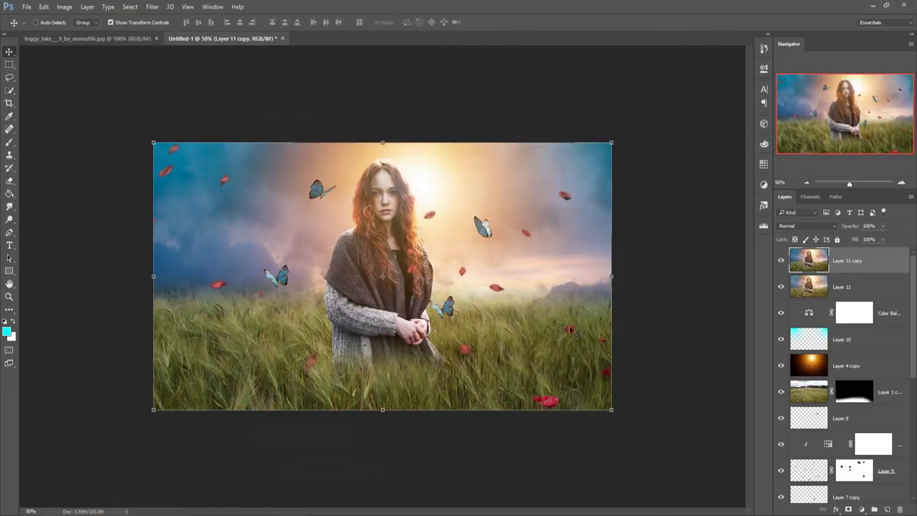
- Apply the Color Efex Pro 4 Cross Processing filter to the duplicated merged layer with its strength raised slightly
click(154, 7)
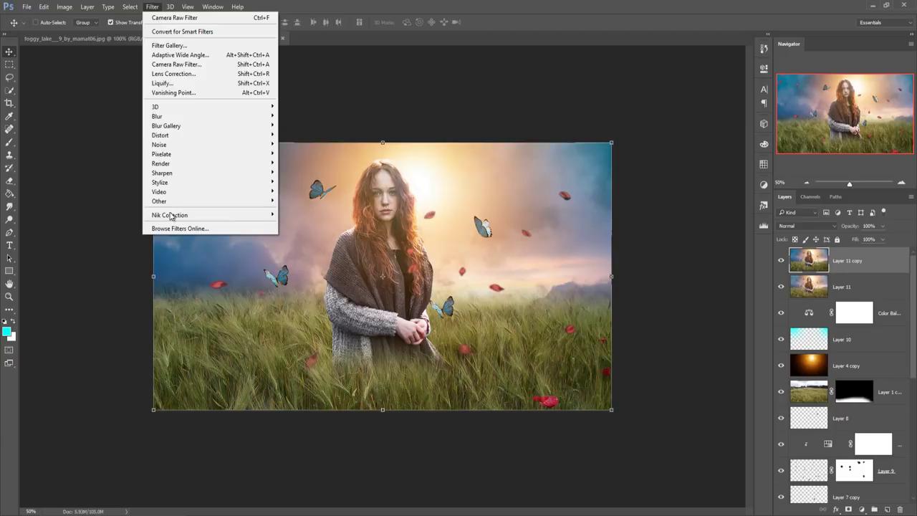
mouse_move(171, 219)
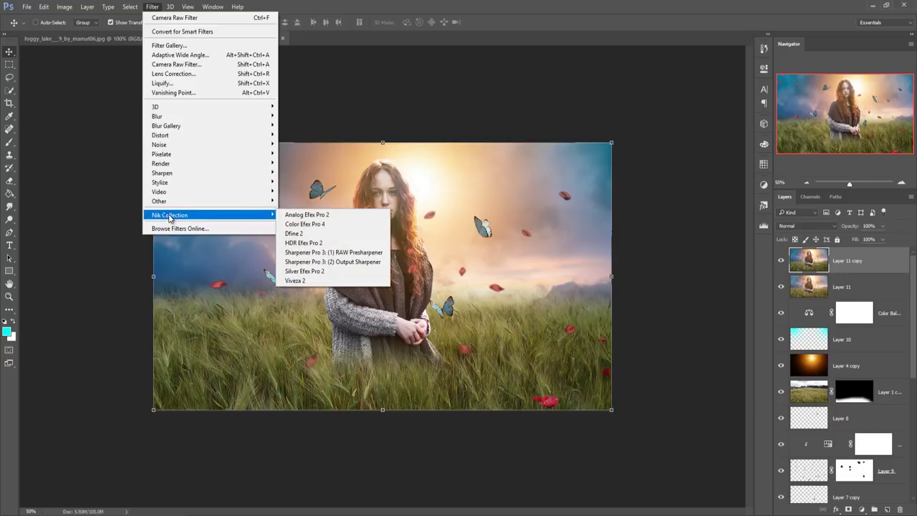
click(318, 225)
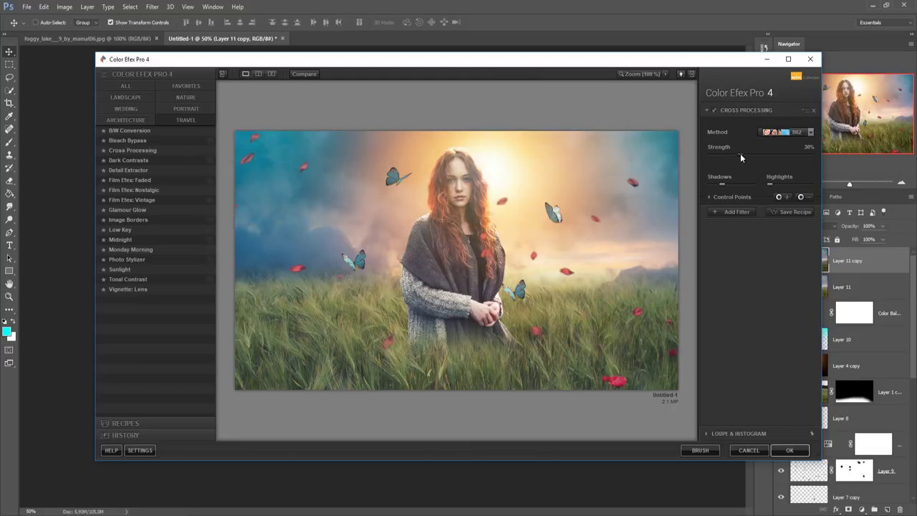
drag(743, 153, 746, 153)
click(782, 449)
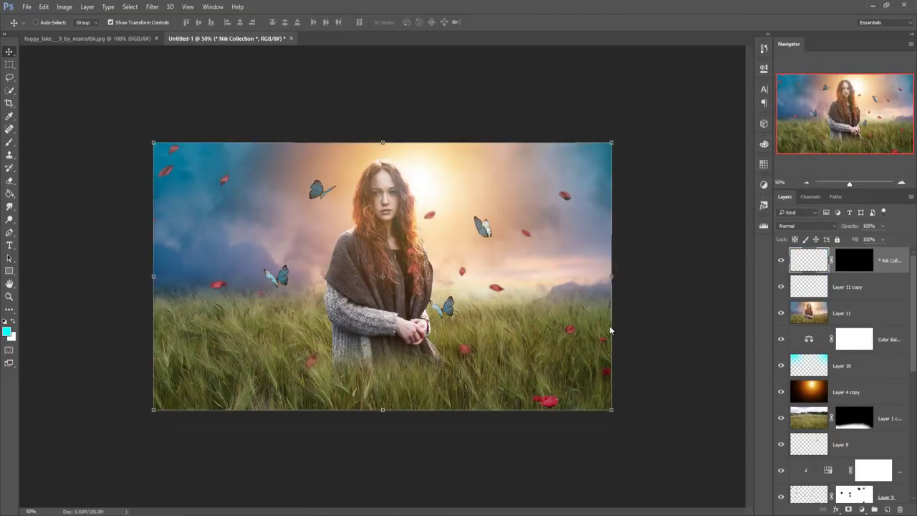